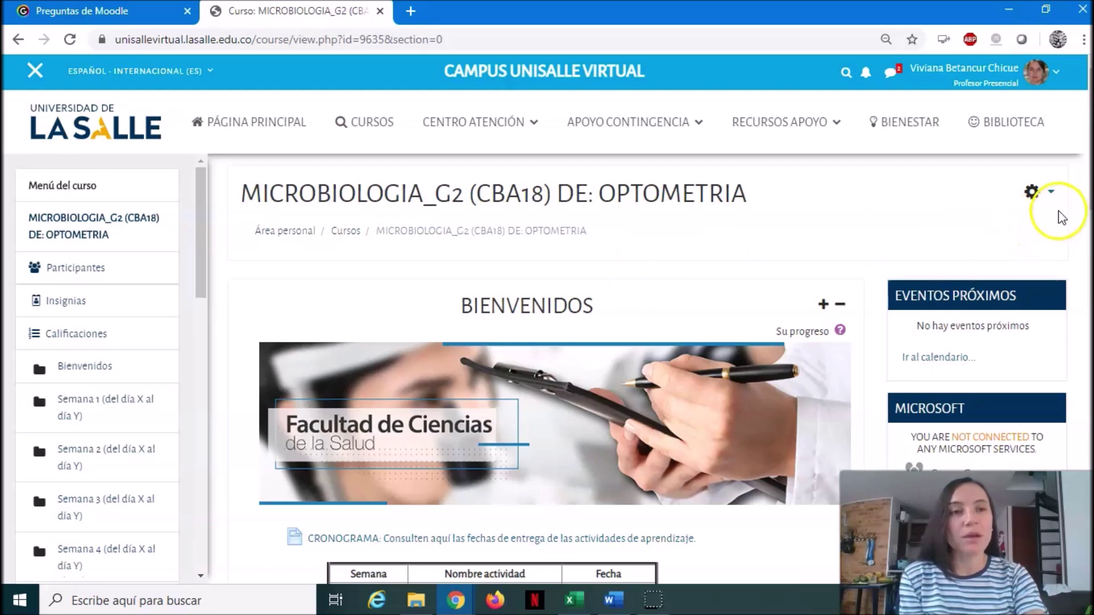
Open the question bank from the full administration options of the MICROBIOLOGIA_G2 course
left_click(1044, 197)
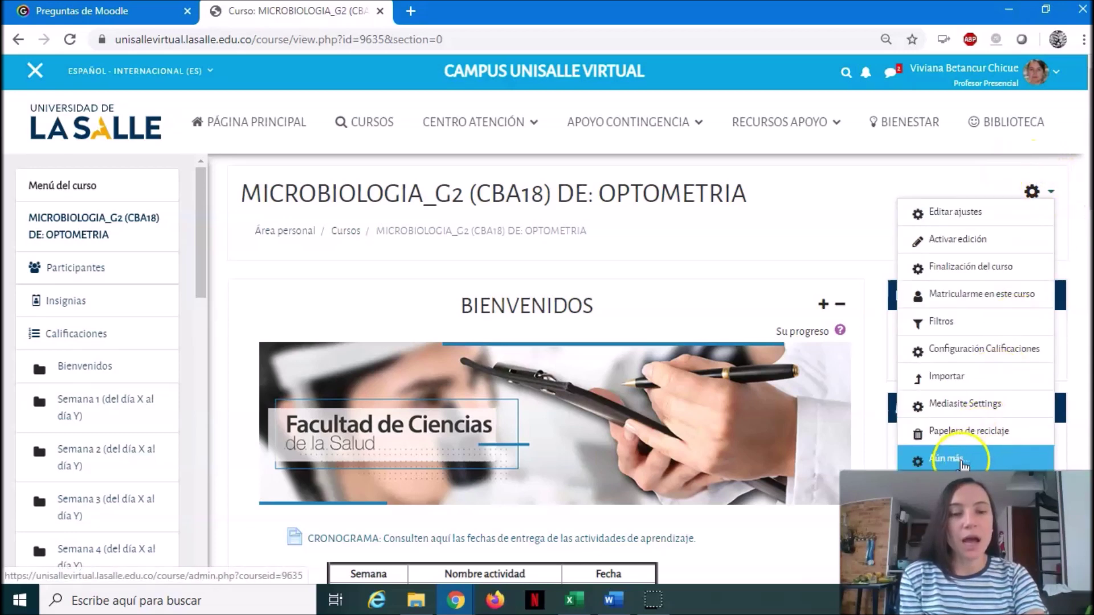
left_click(953, 456)
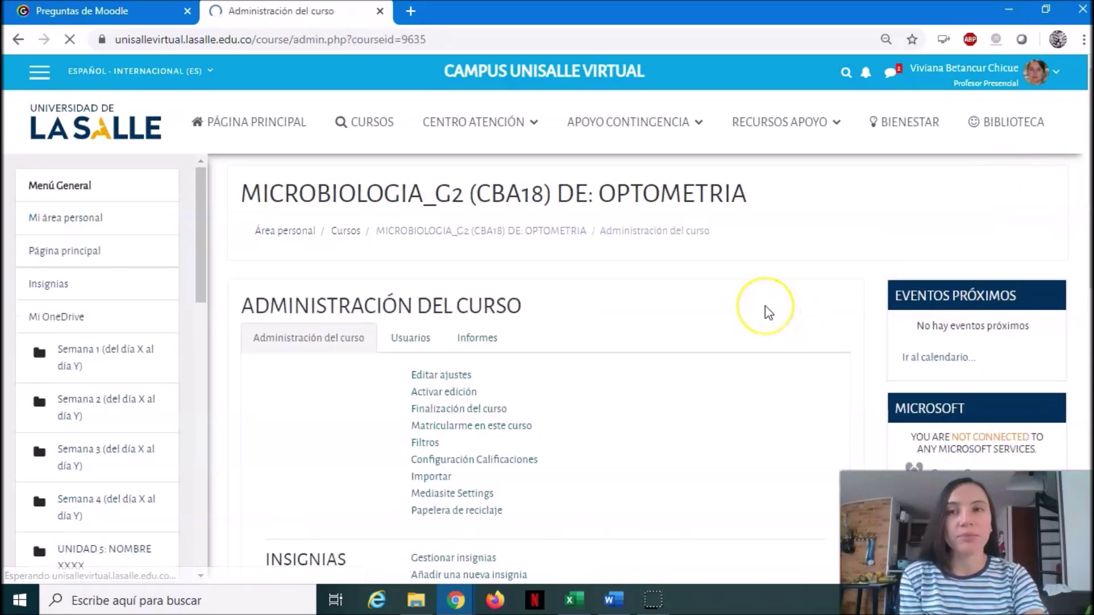
scroll(702, 315, "down", 3)
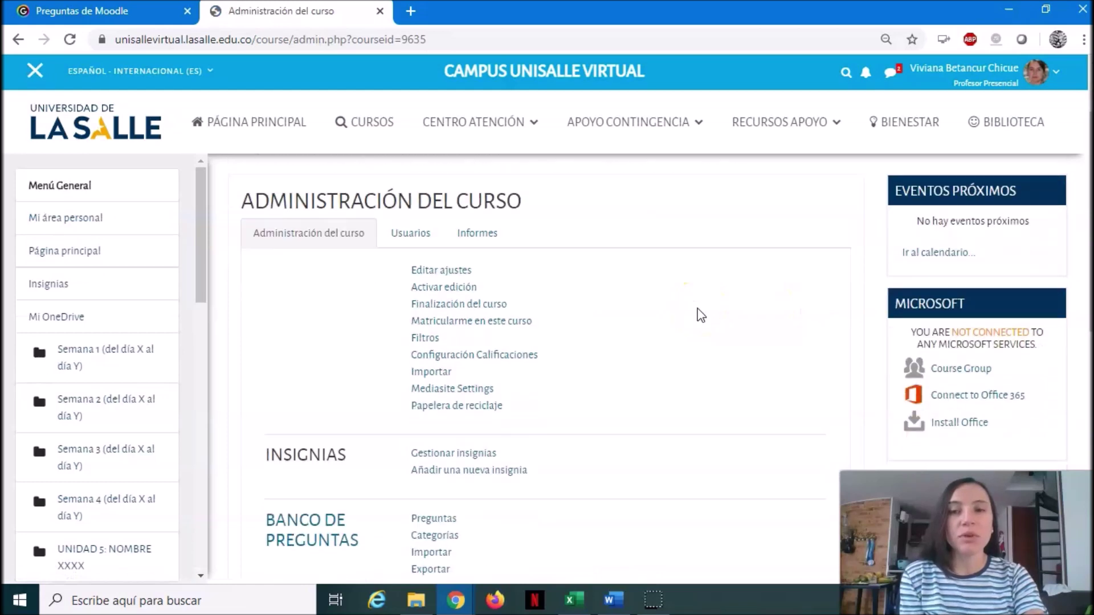
scroll(702, 315, "down", 2)
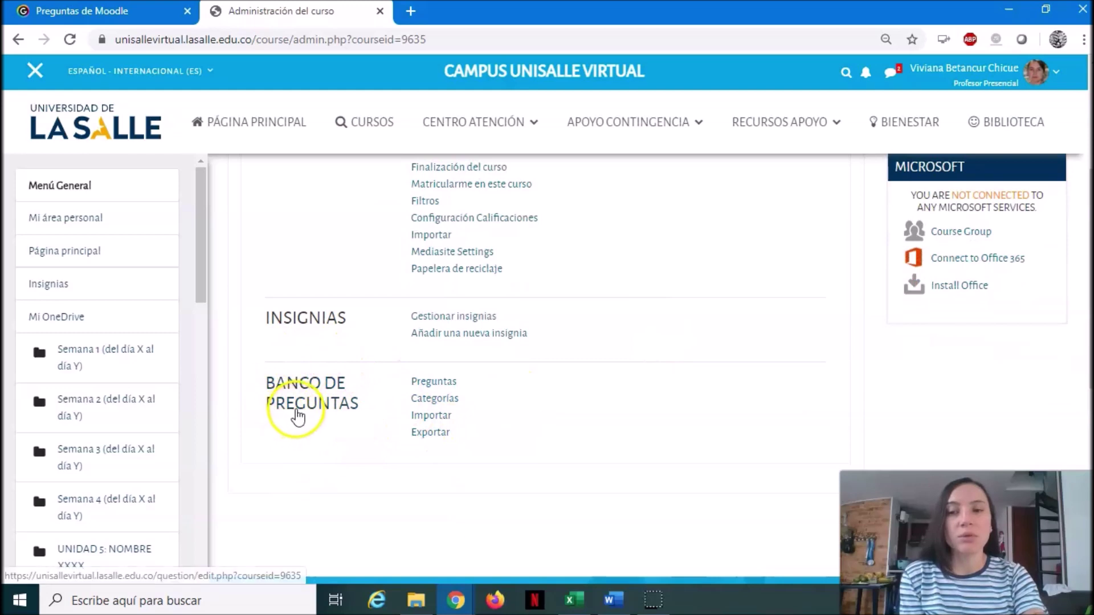
left_click(296, 409)
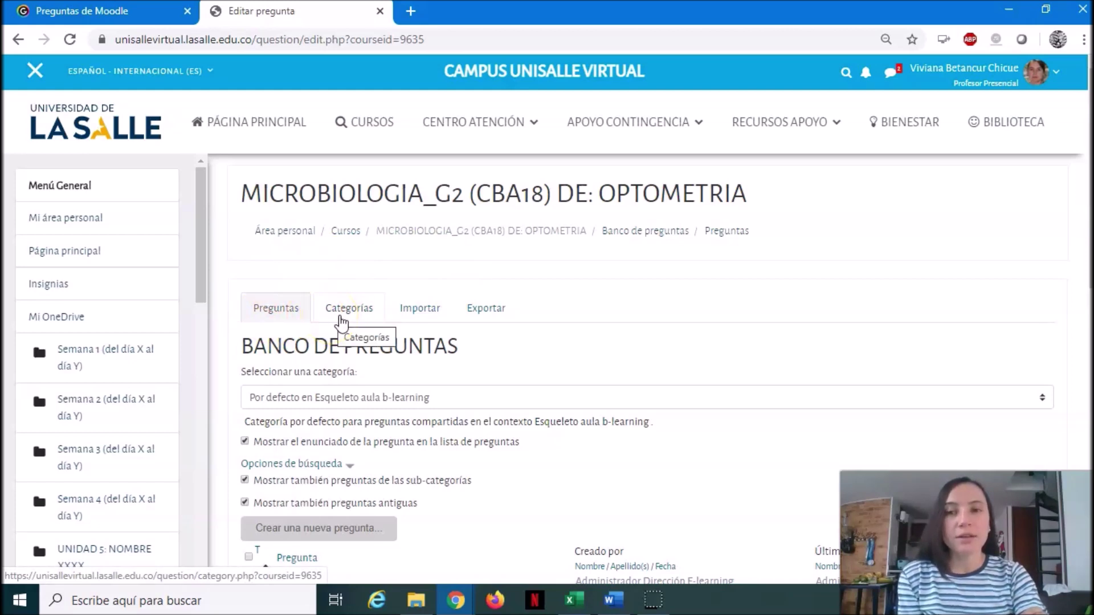
Add a question category named "Tema 1" under the parent category "Por defecto en Esqueleto aula b-learning"
left_click(341, 323)
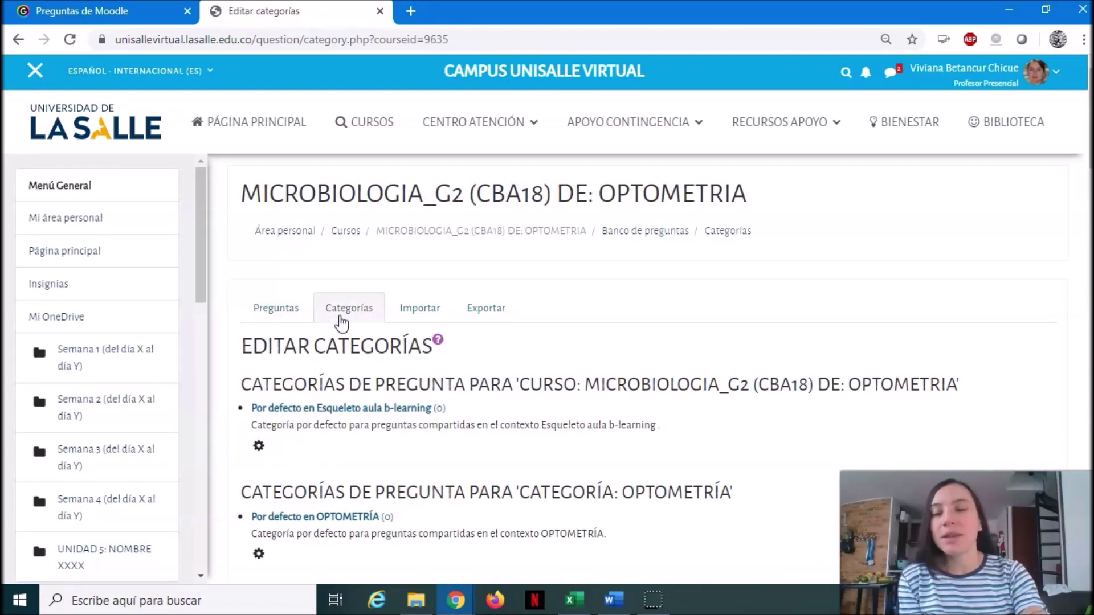
left_click(368, 318)
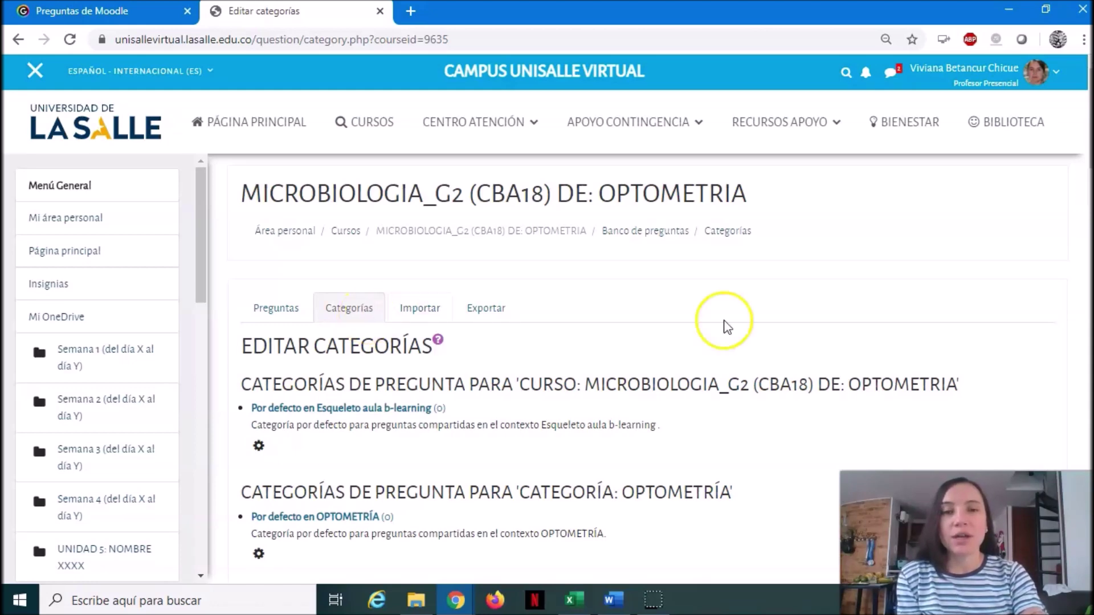
scroll(957, 274, "down", 7)
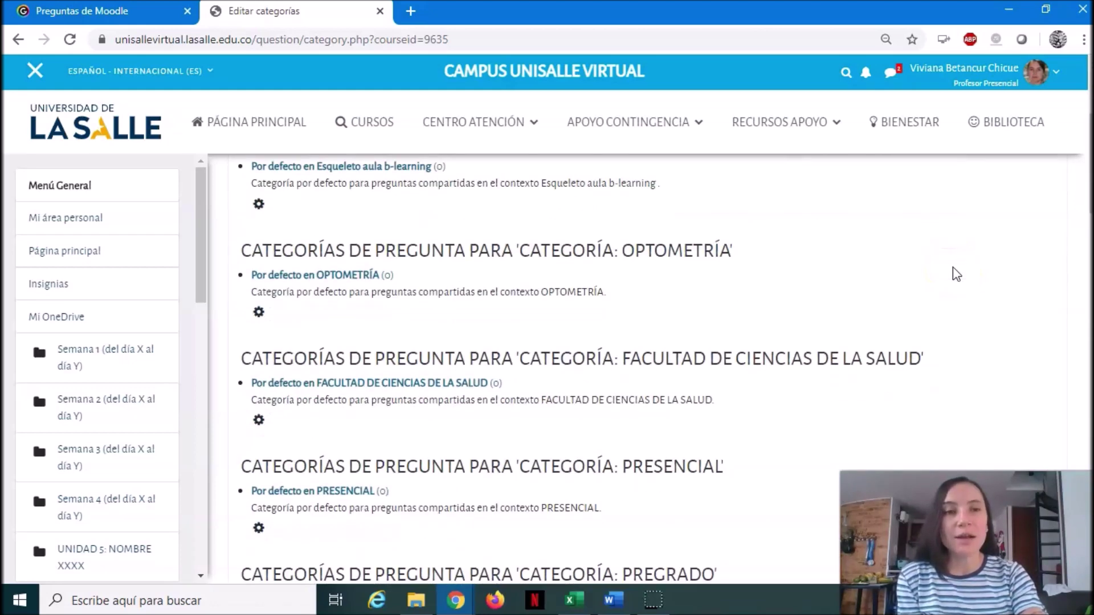
left_click_drag(1087, 223, 842, 395)
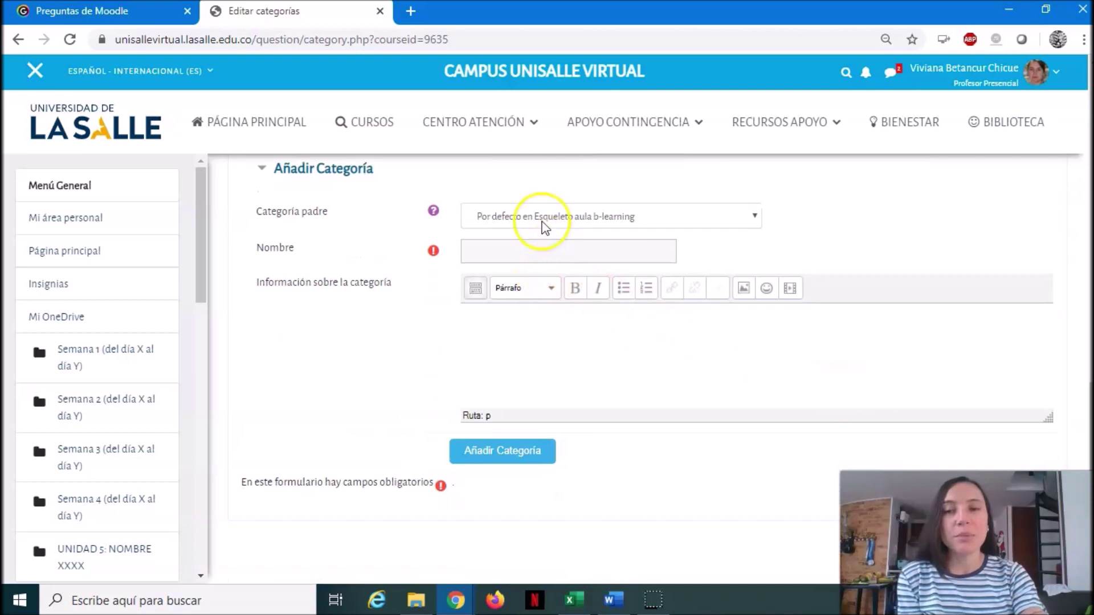
left_click(481, 254)
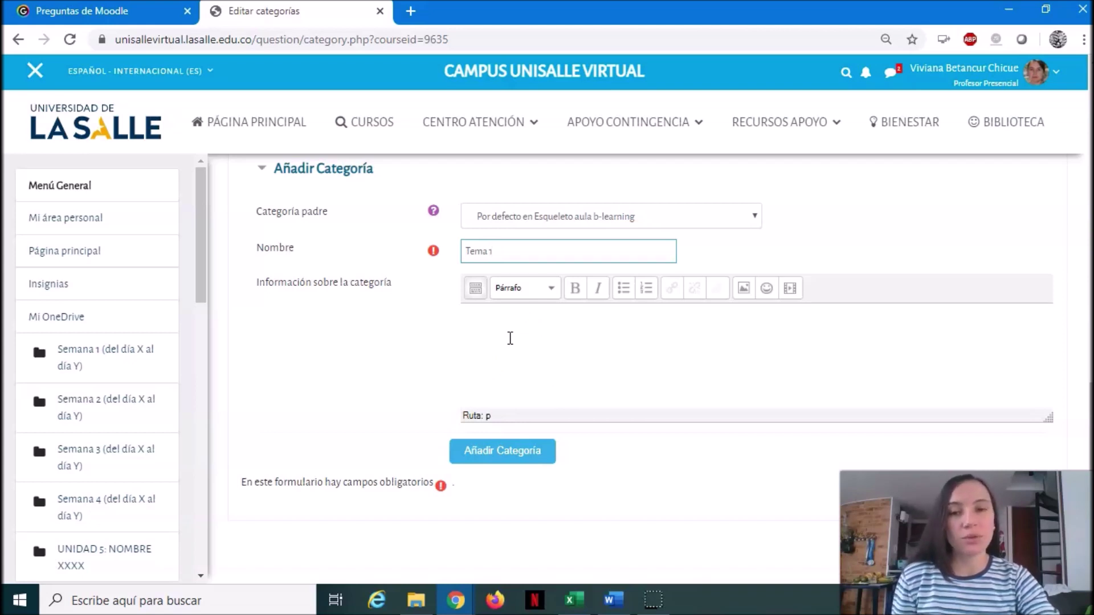
left_click(484, 460)
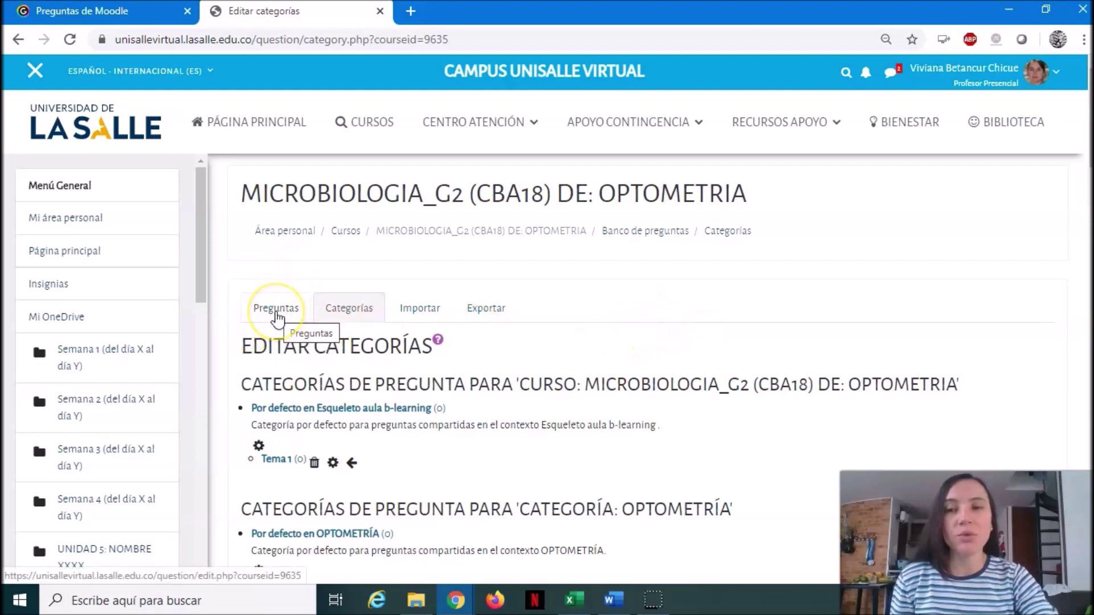
Return to the question bank's question list and select the "Tema 1" category
left_click(276, 311)
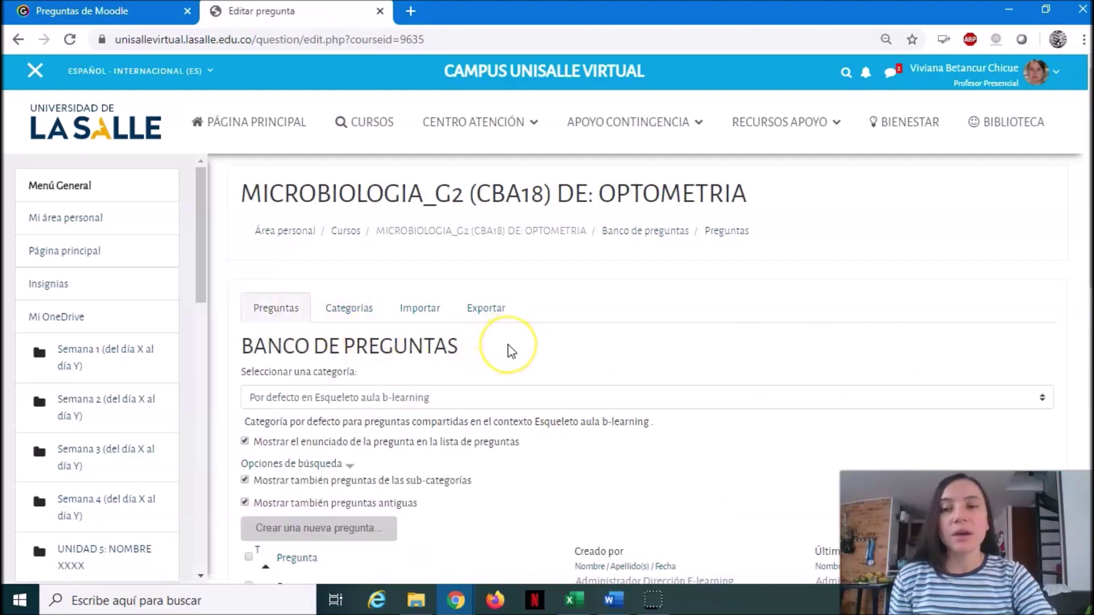
scroll(509, 350, "down", 1)
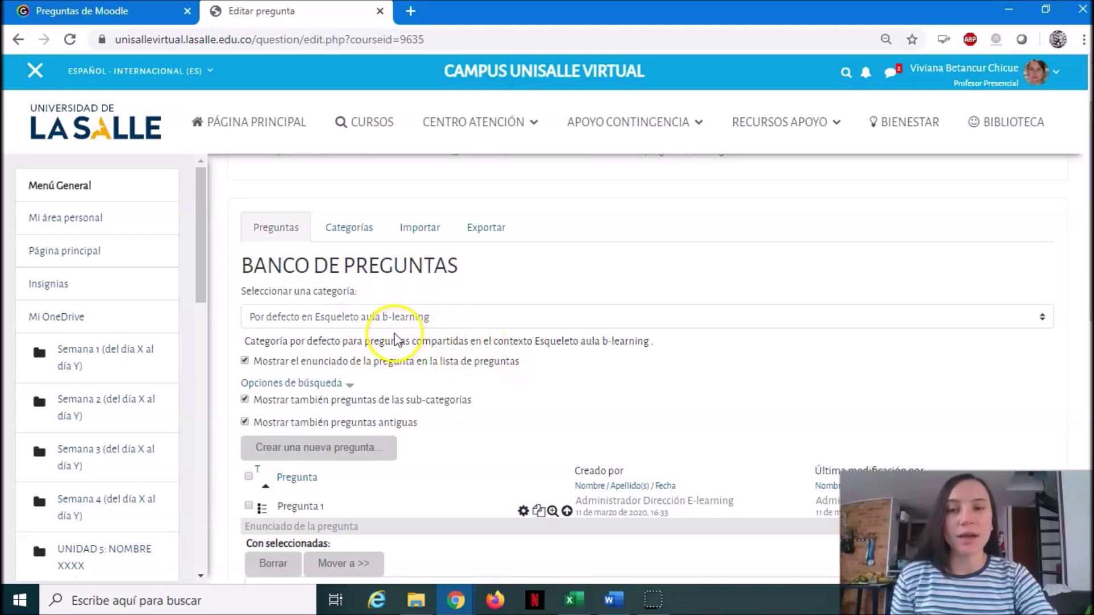
left_click(272, 325)
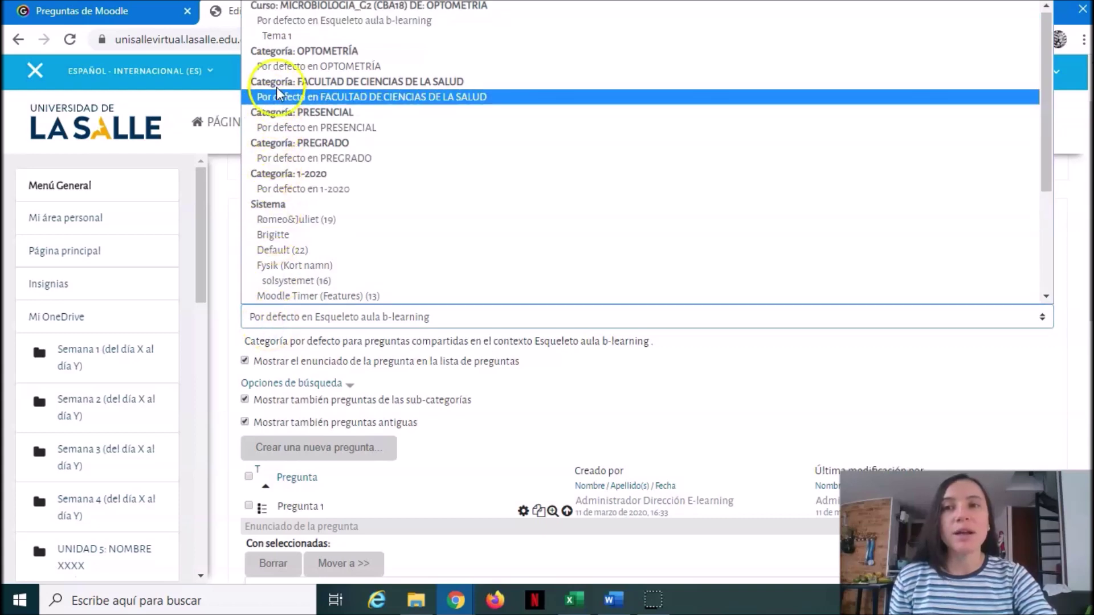
left_click(281, 36)
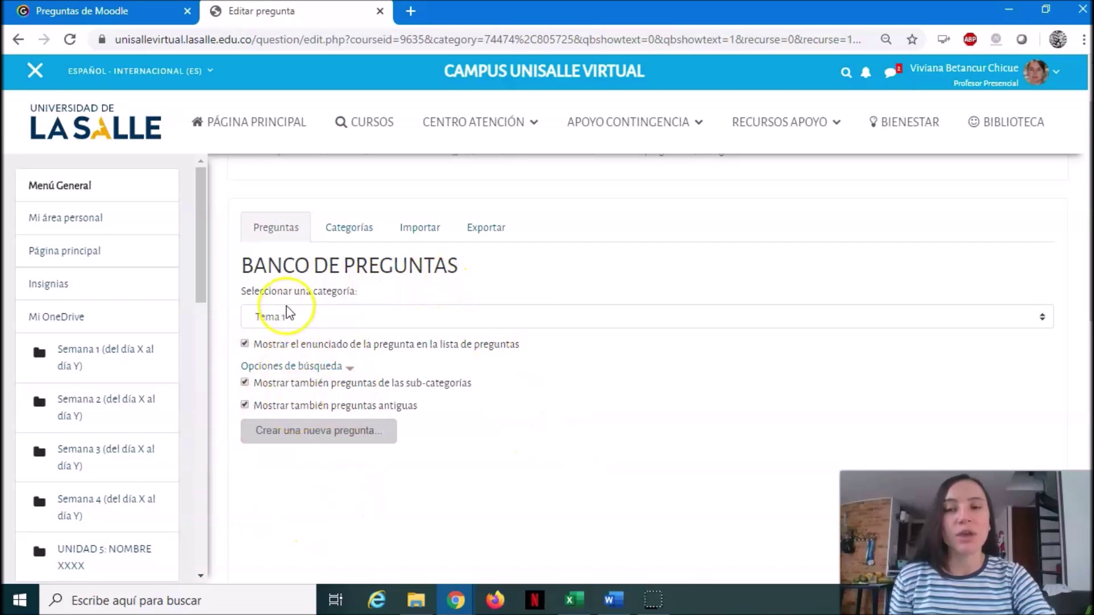
Create a new question of the type "Arrastrar y soltar sobre una imagen" in the Tema 1 category
left_click(305, 435)
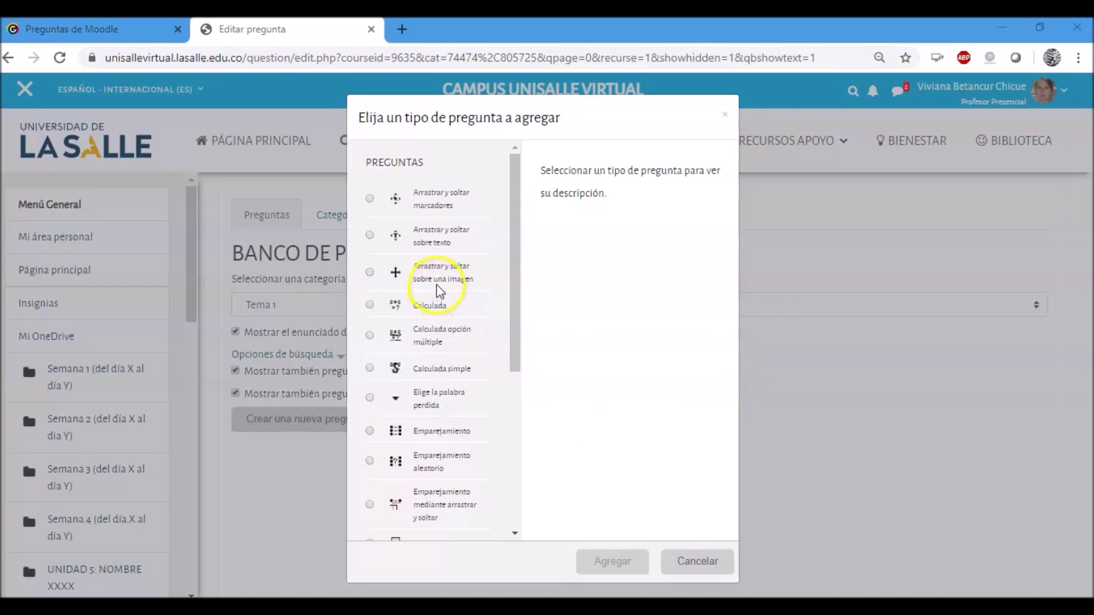
left_click(371, 274)
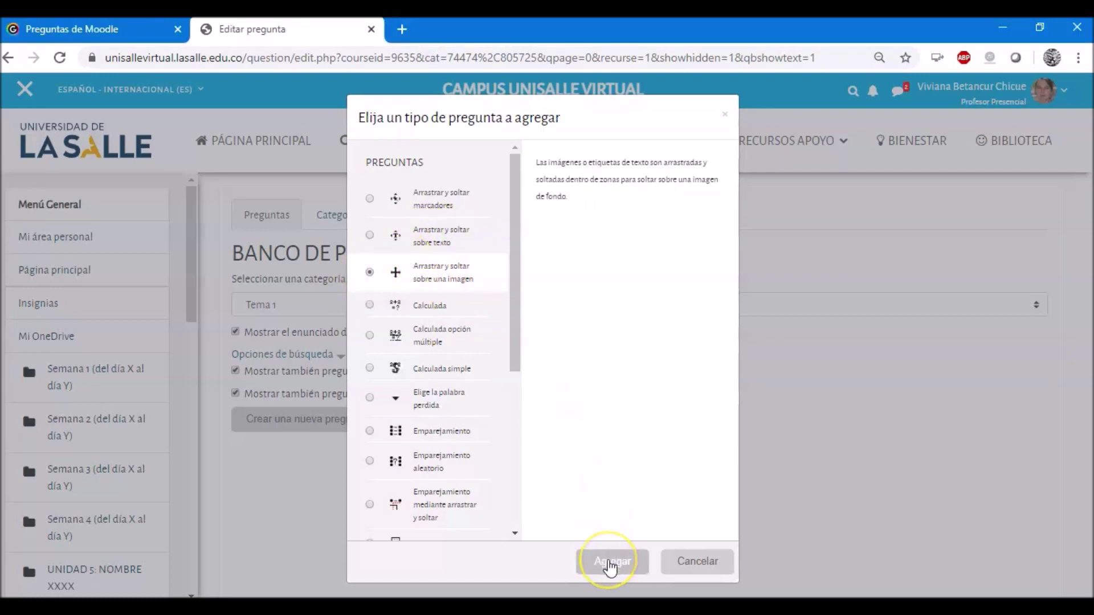
left_click(610, 564)
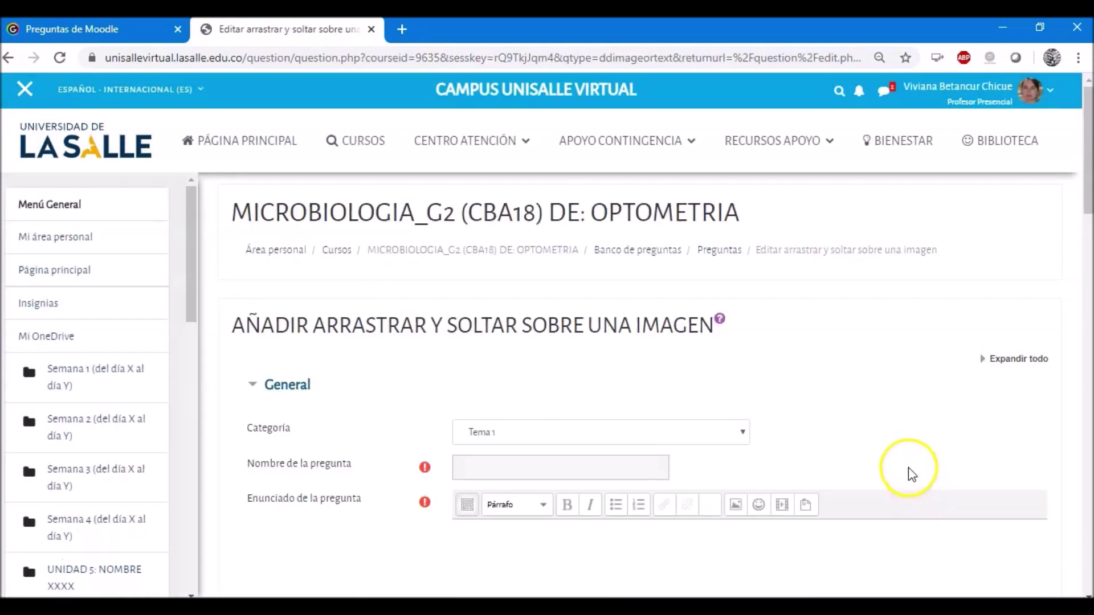
Name the question "Tema imagen" and enter the question text "Ubique sobre la imagen el nombre de los instrumentos:"
left_click_drag(1085, 170, 1087, 218)
left_click(466, 279)
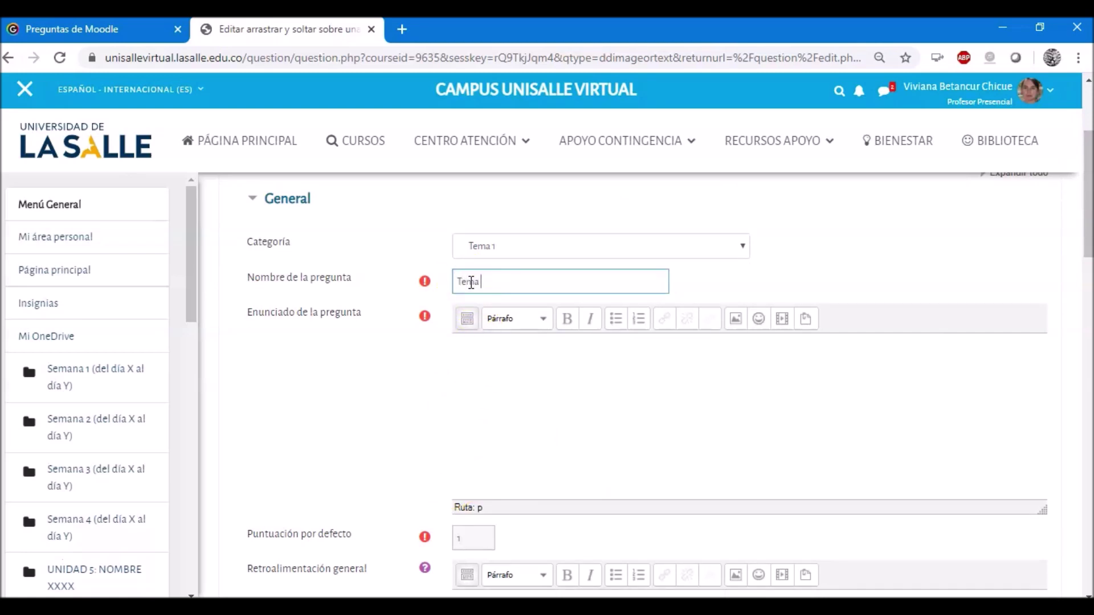
type("Tema imagen")
left_click(530, 393)
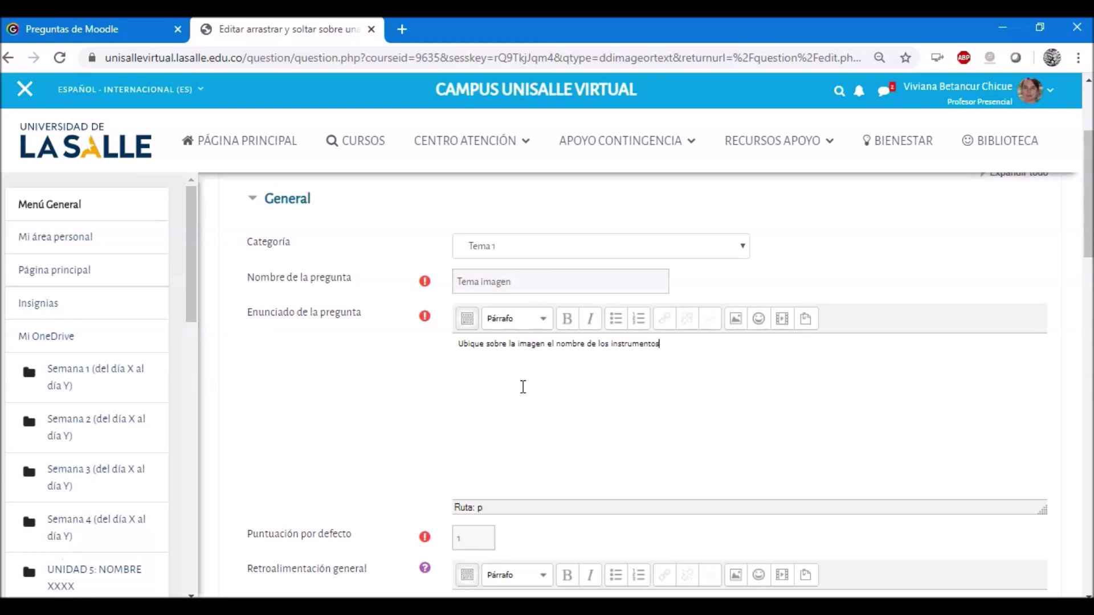
Upload Laboratorio.jpg from the Descargas folder as the question's background image
scroll(530, 391, "down", 3)
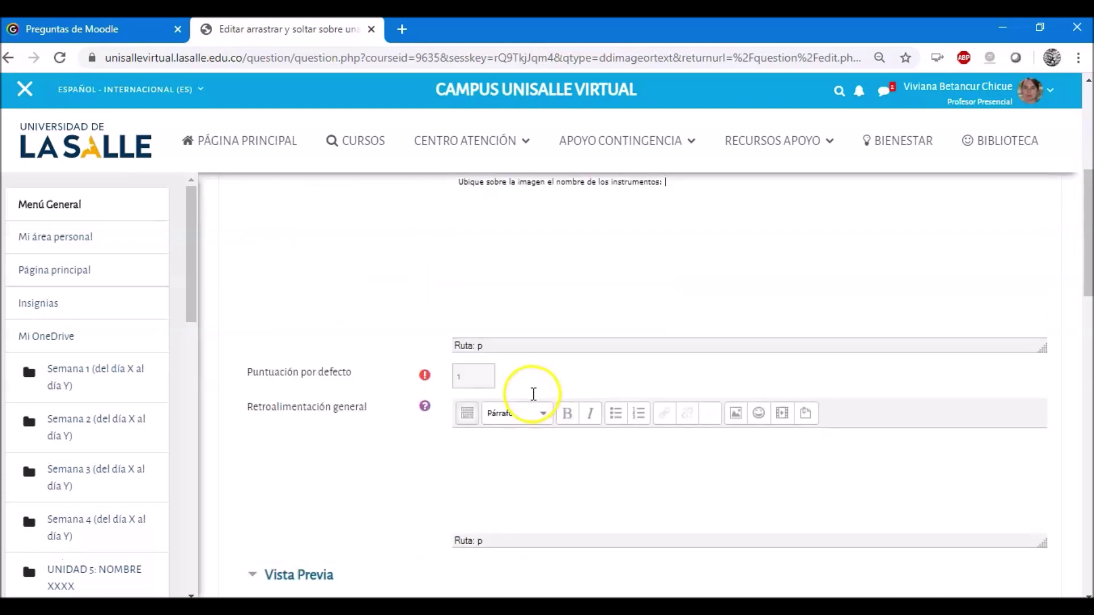
scroll(536, 398, "down", 3)
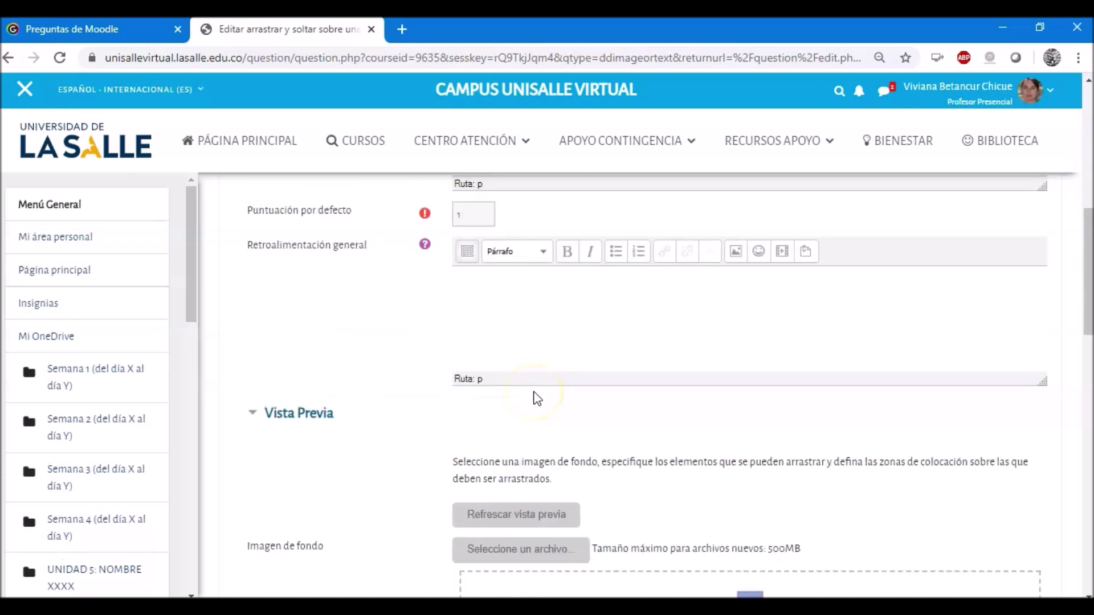
scroll(536, 399, "down", 3)
scroll(534, 399, "down", 2)
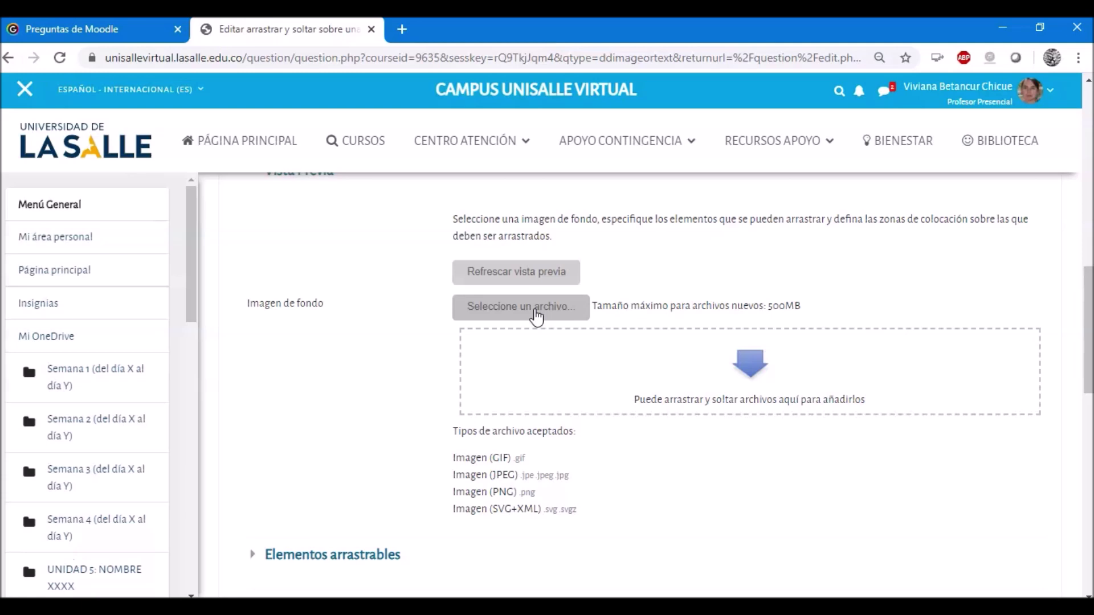
left_click(537, 317)
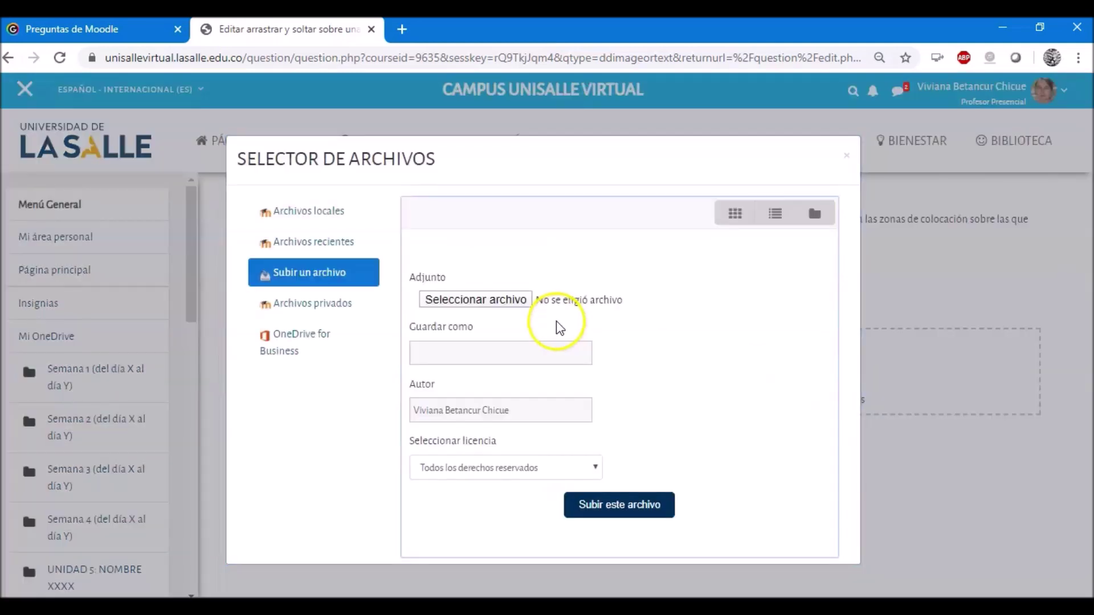
left_click(480, 301)
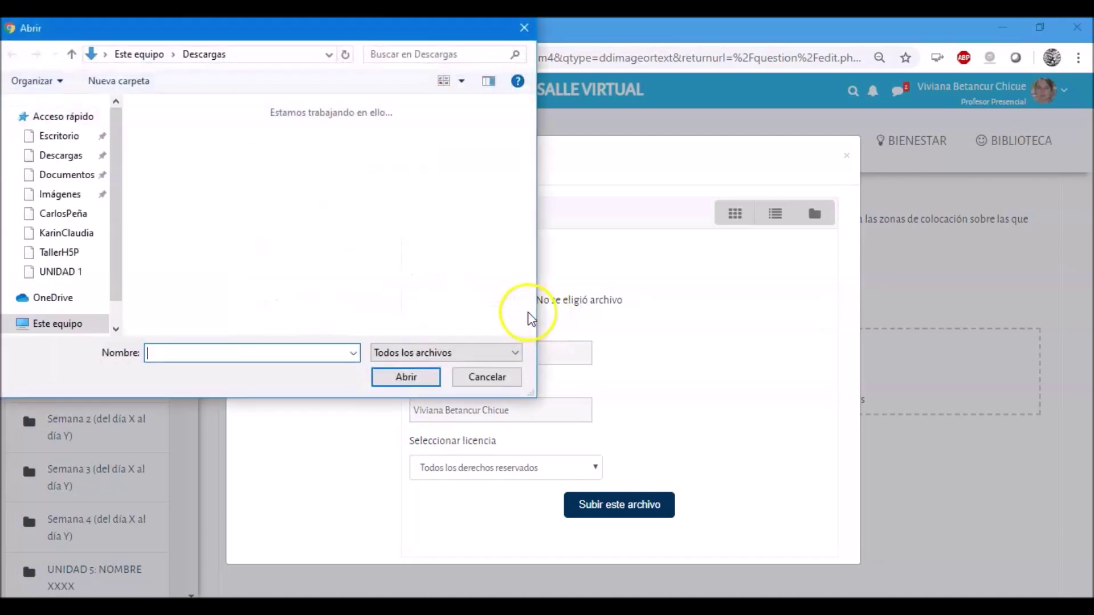
left_click(166, 133)
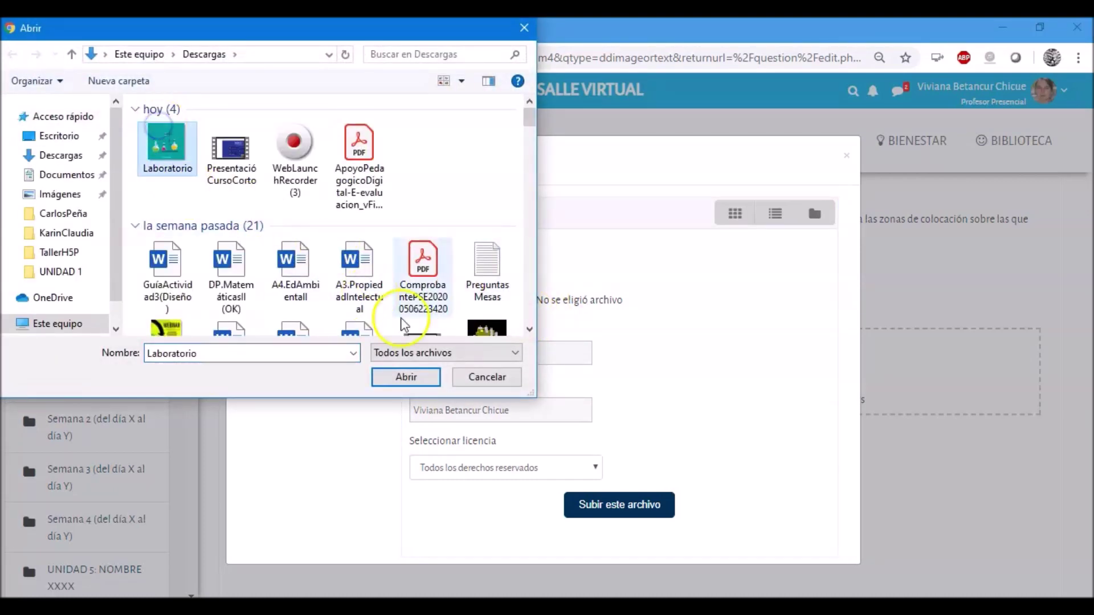
left_click(406, 378)
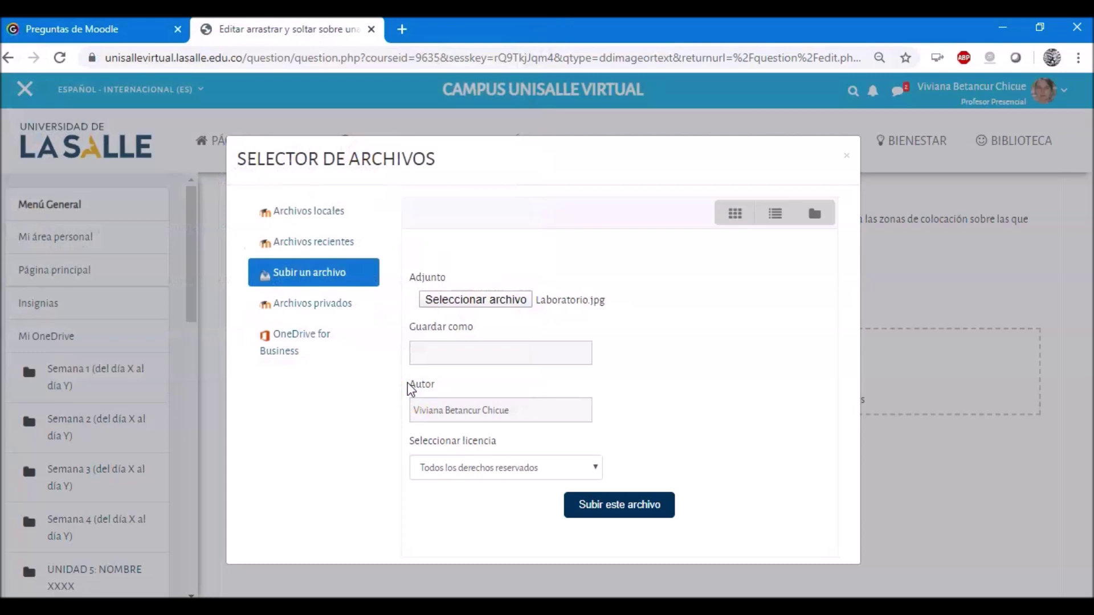
left_click(613, 512)
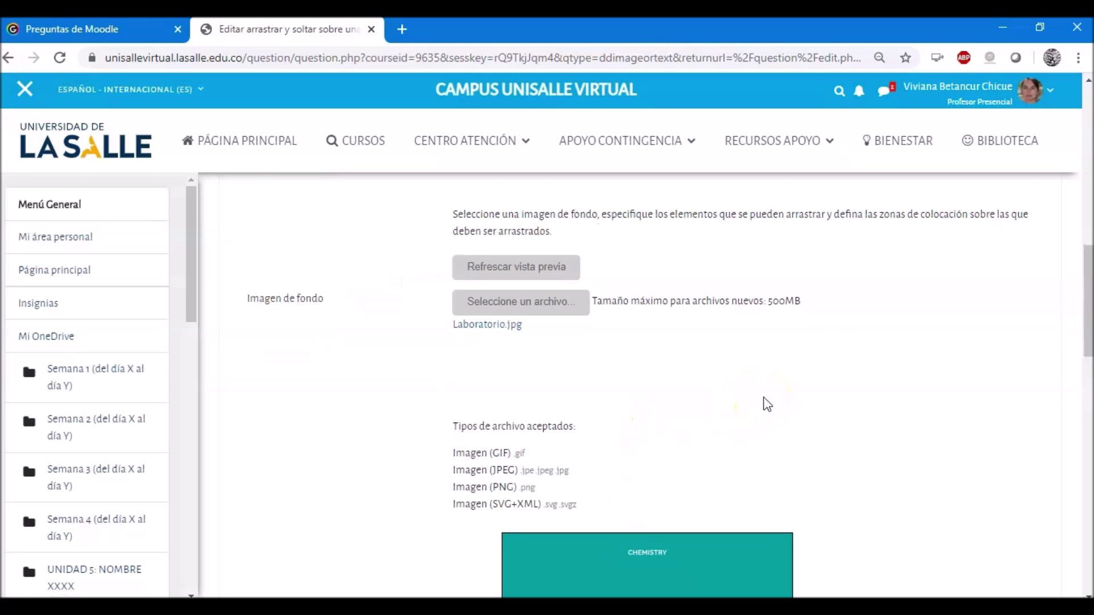
Expand the draggable items settings and enable shuffling the drag items each time the question is attempted
scroll(763, 398, "down", 3)
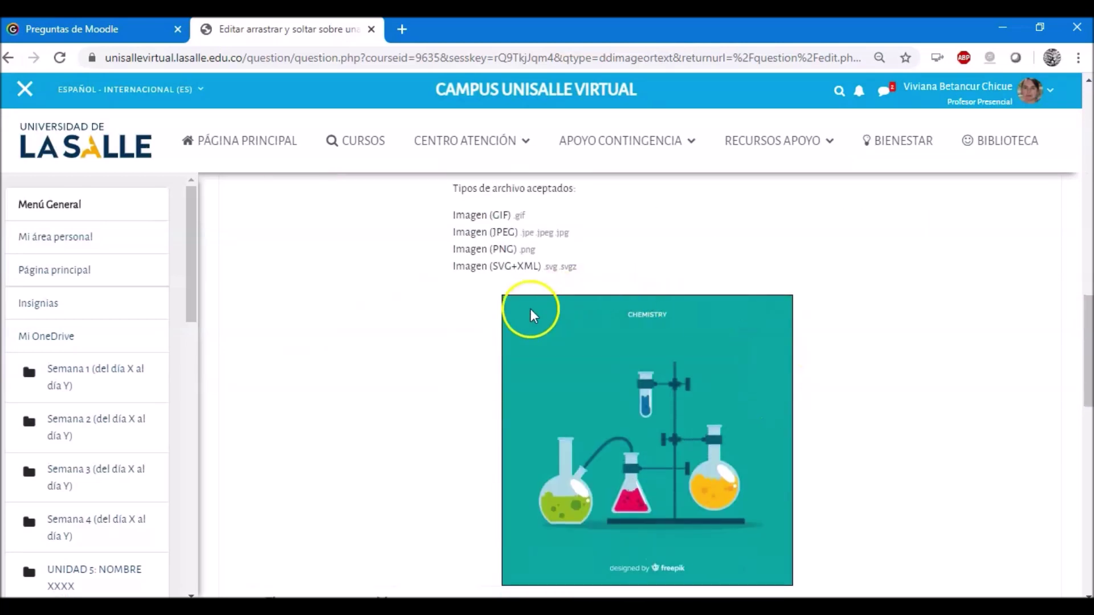
scroll(872, 450, "down", 1)
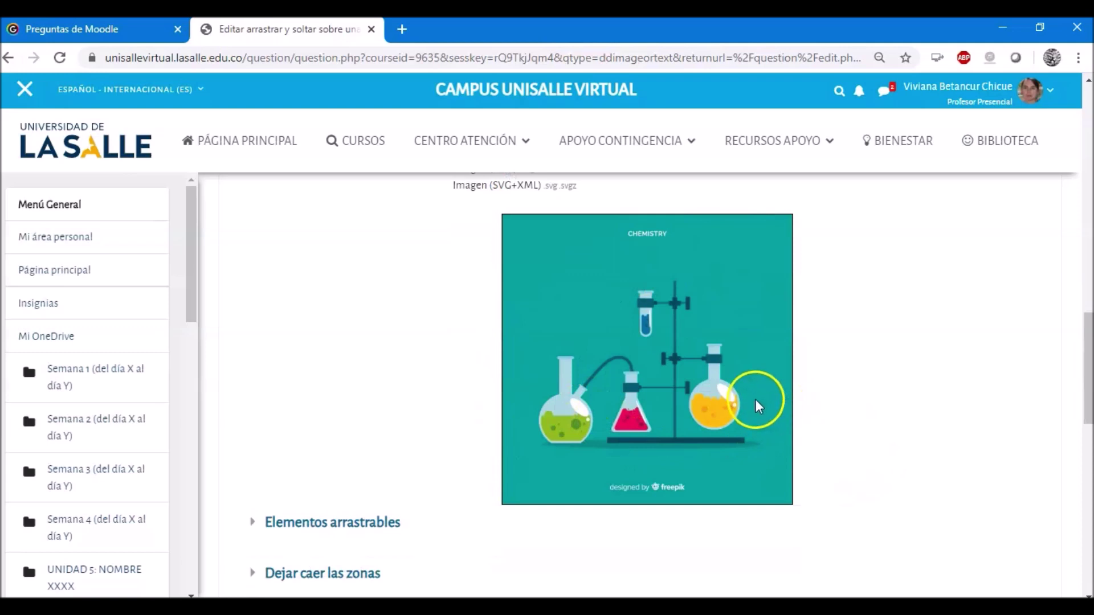
scroll(800, 407, "down", 1)
scroll(803, 413, "down", 1)
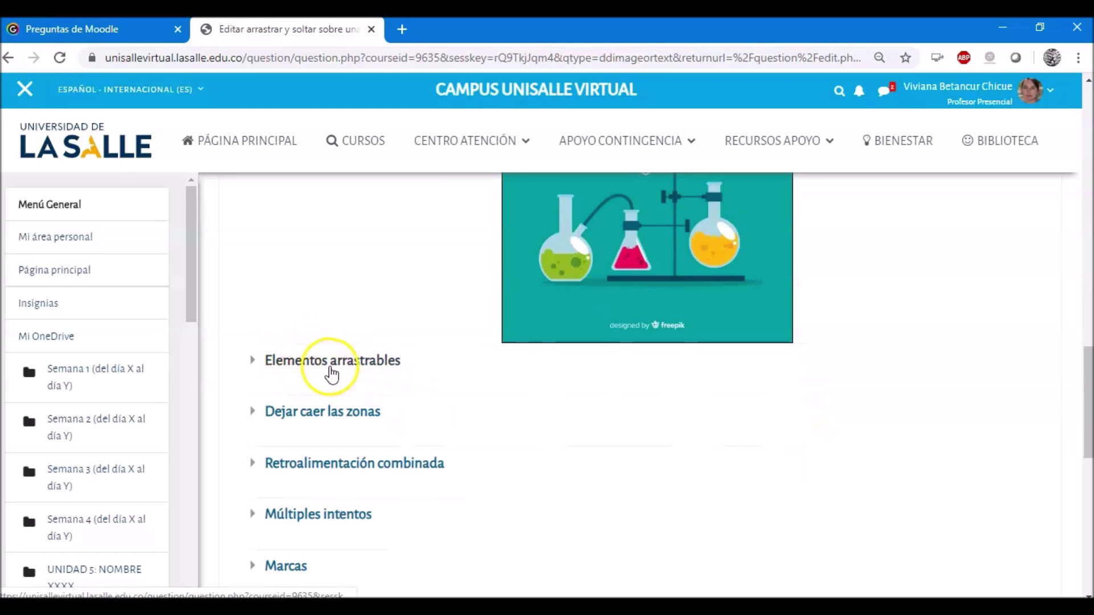
left_click(296, 368)
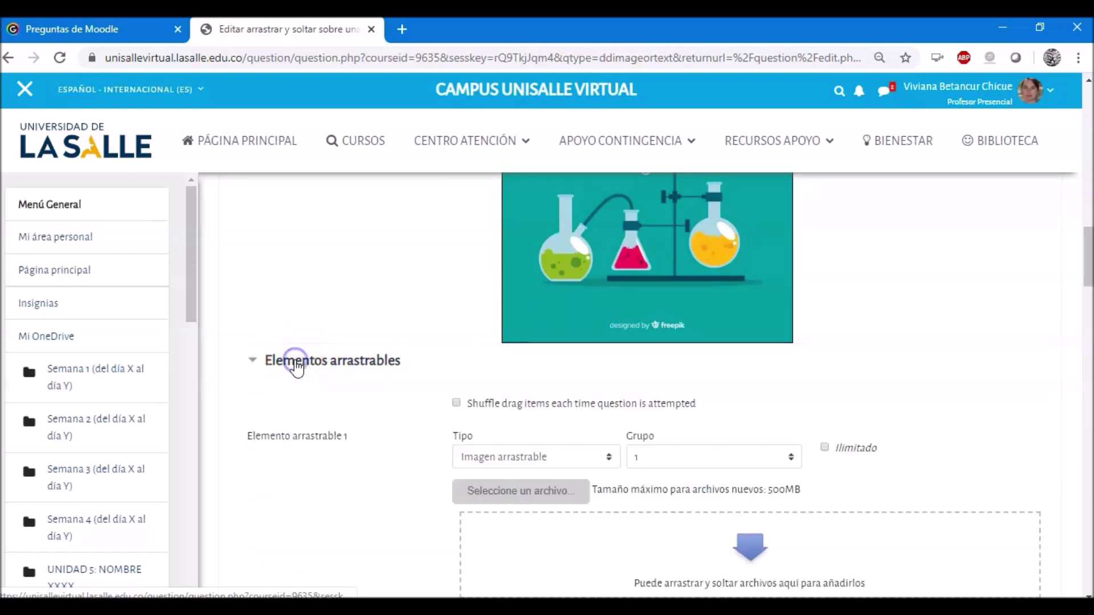
scroll(532, 444, "down", 1)
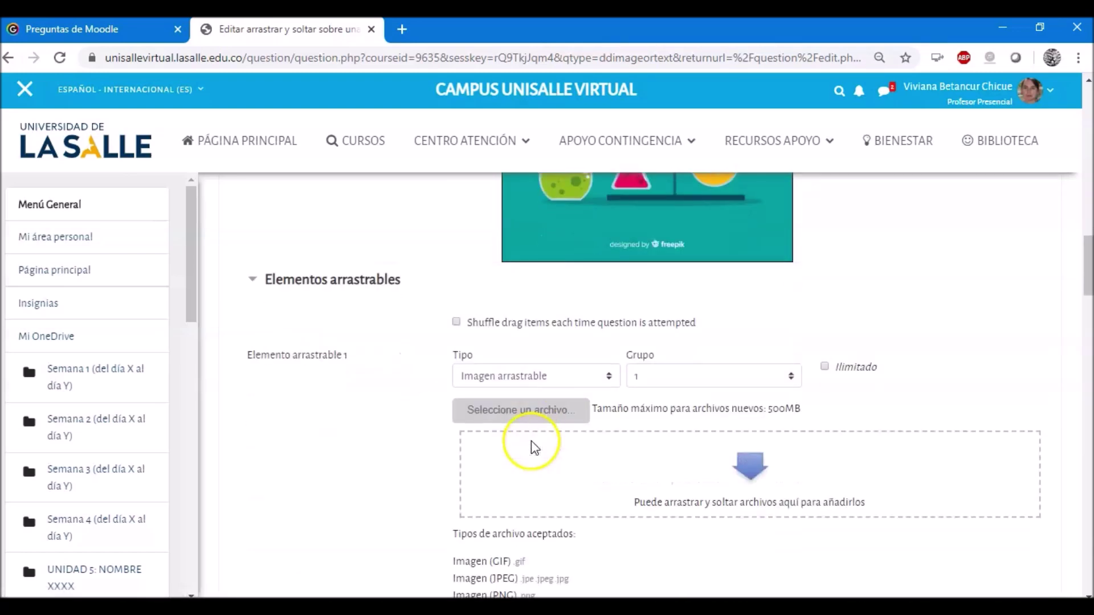
left_click(457, 322)
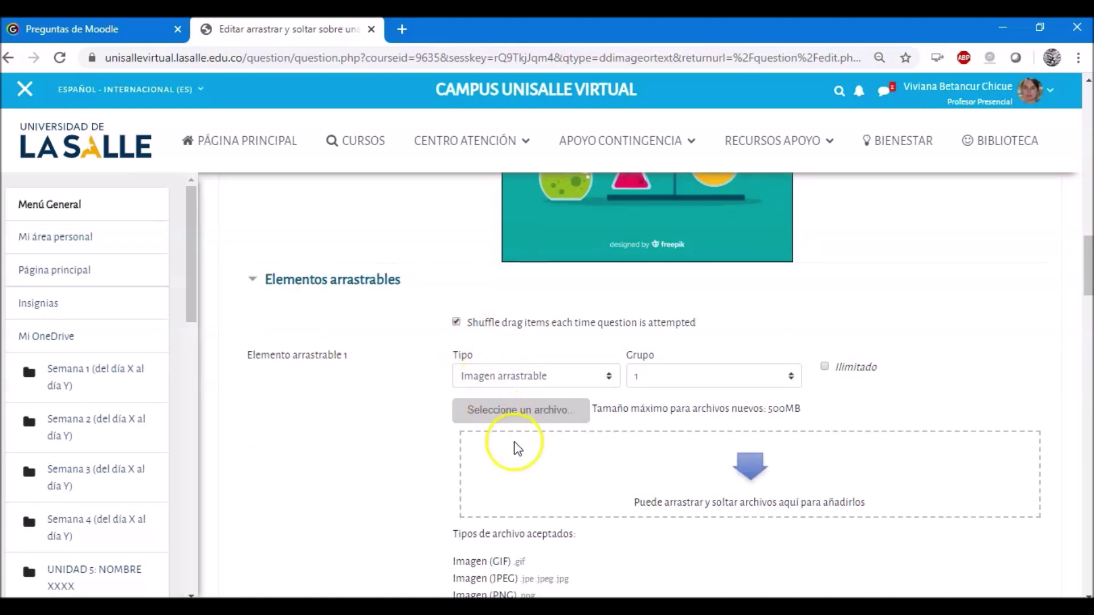
scroll(511, 450, "down", 1)
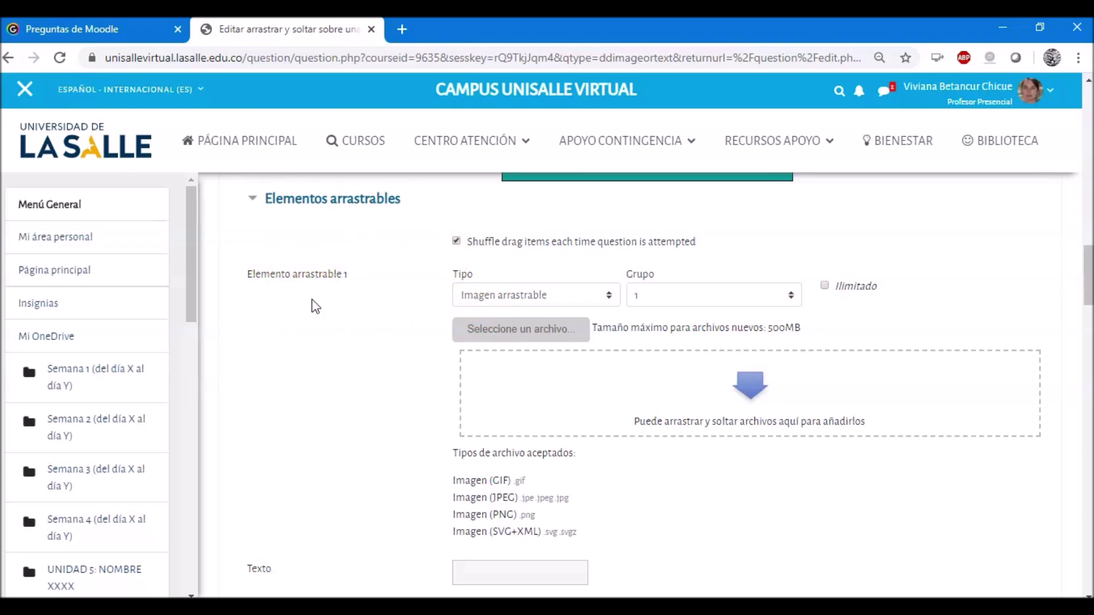
Set draggable item 1 to the type "Texto arrastrable" with the text "Tubo de ensayo"
left_click(516, 300)
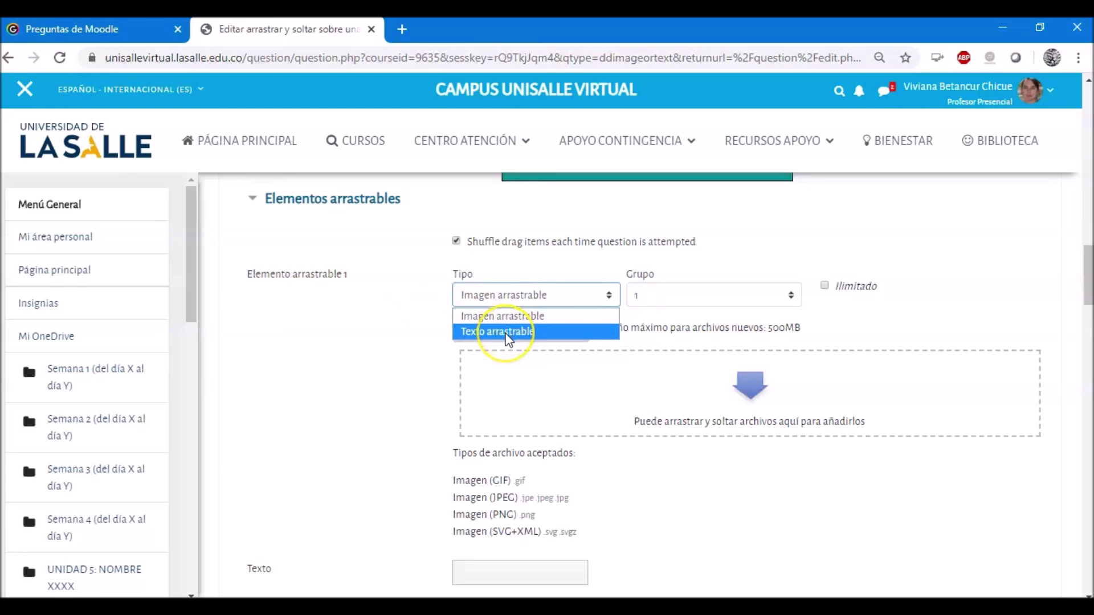
left_click(509, 335)
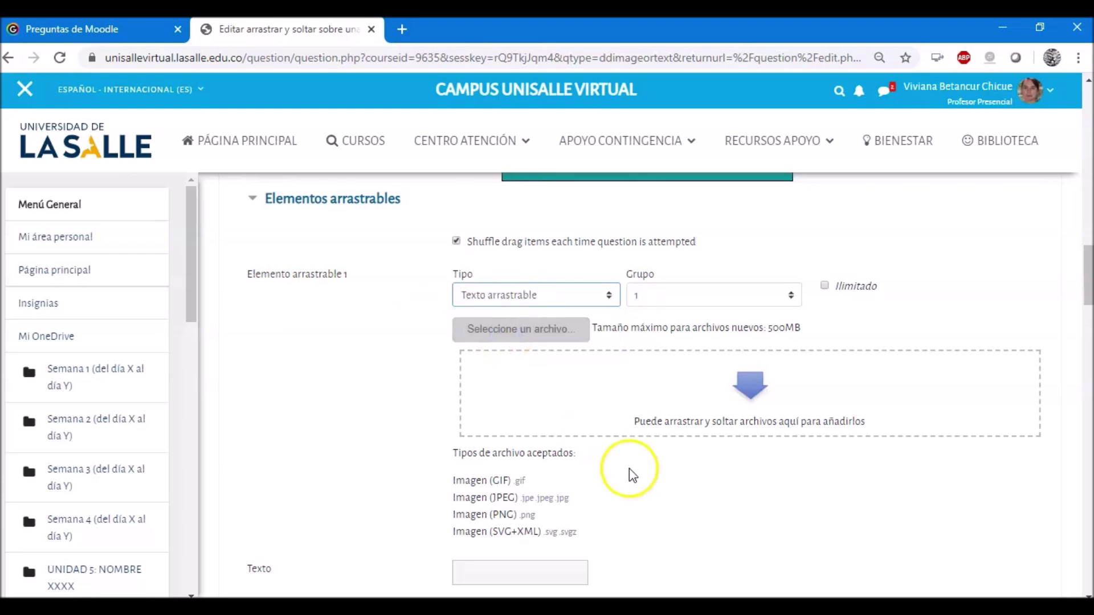
scroll(512, 327, "down", 4)
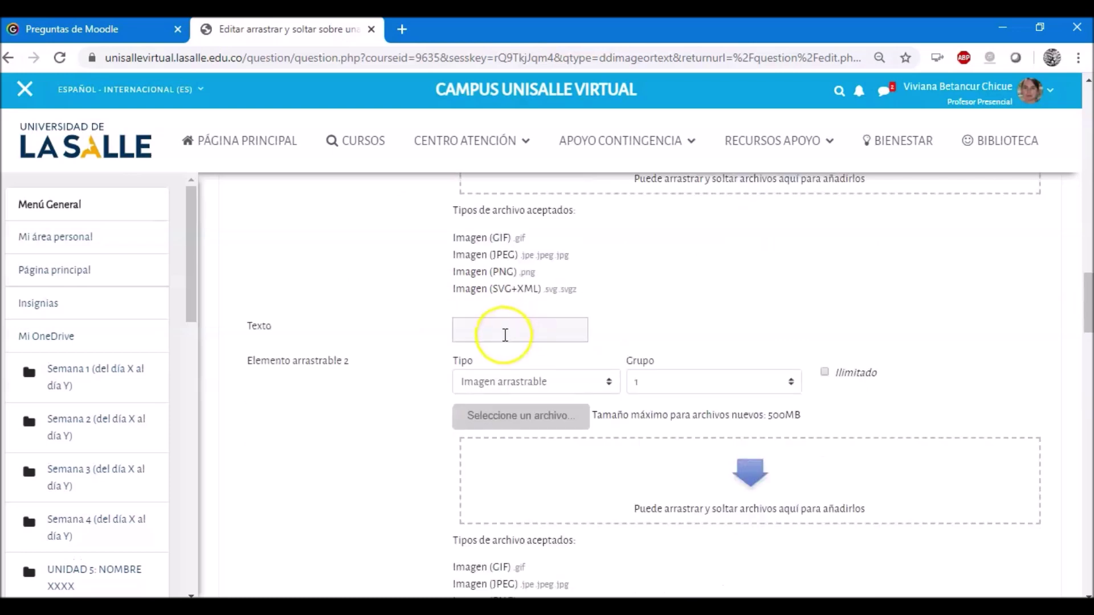
left_click(505, 335)
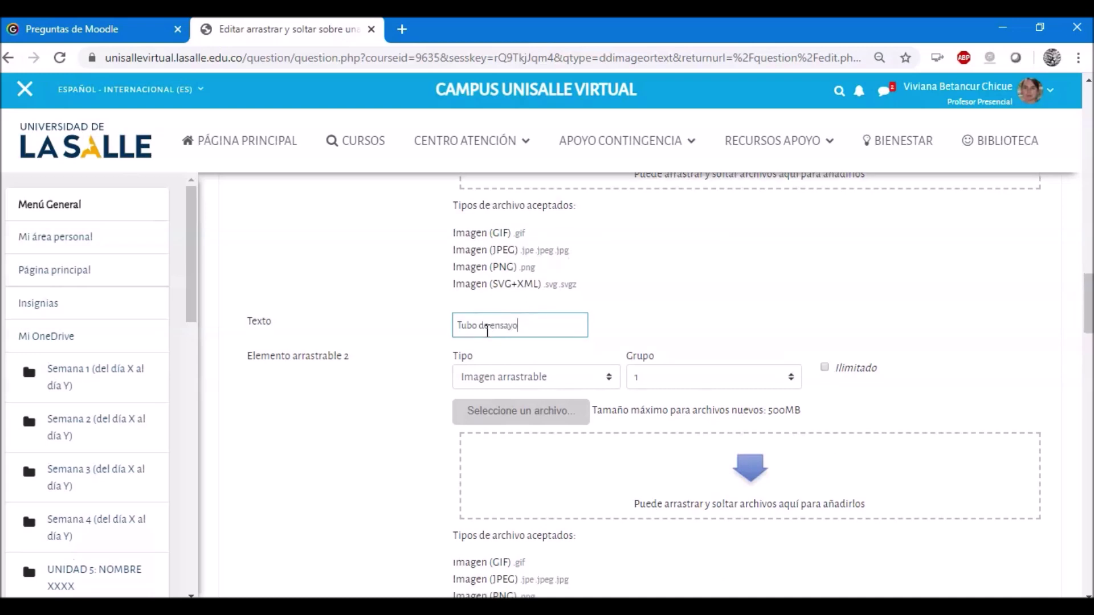
Set draggable item 2 to the type "Texto arrastrable" with the text "Erlenmeyer"
scroll(487, 330, "down", 1)
left_click(473, 303)
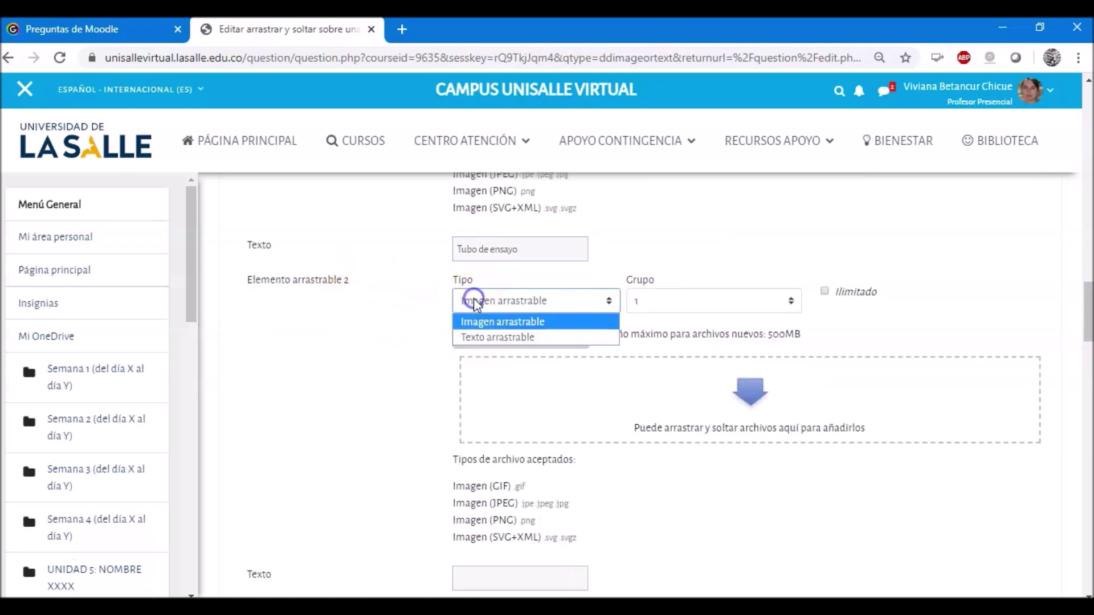
left_click(487, 338)
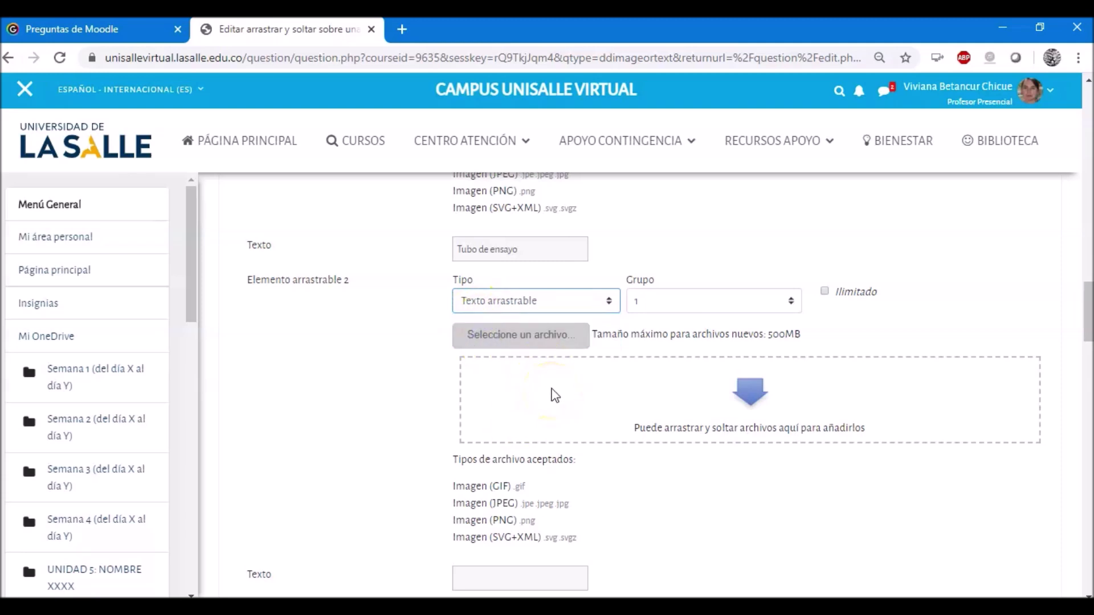
scroll(554, 394, "down", 2)
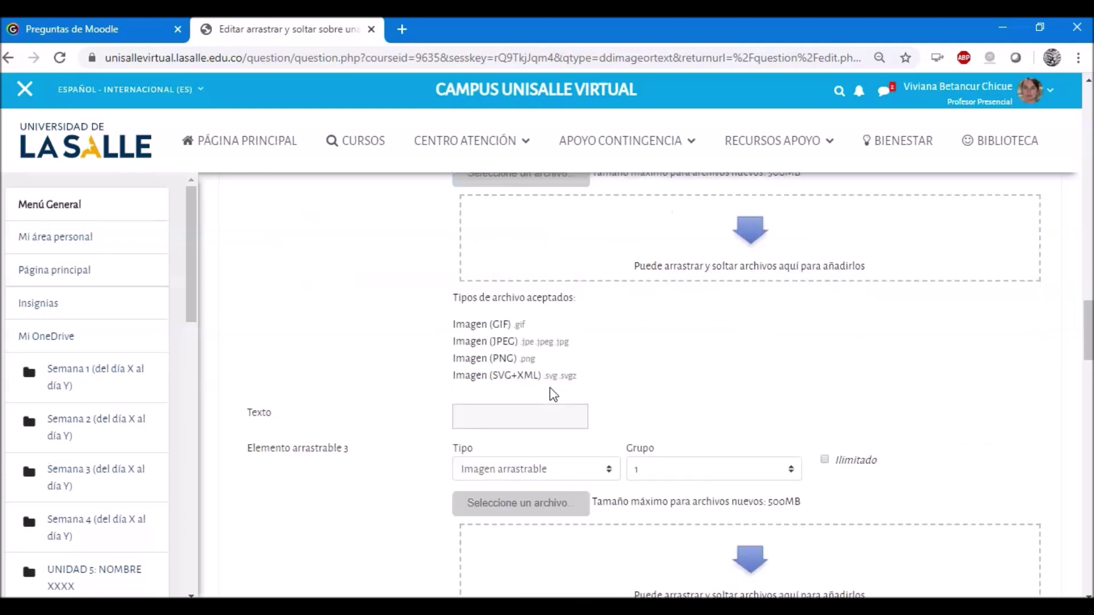
left_click(485, 420)
type("Erlenmeyer")
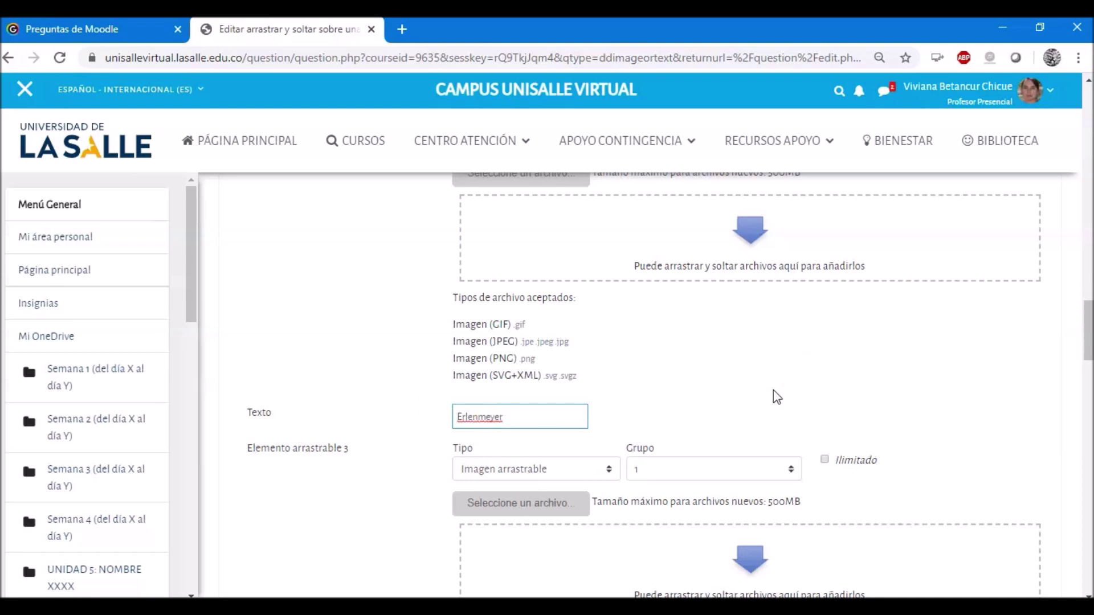
Save the question's changes and continue editing it
scroll(777, 397, "down", 3)
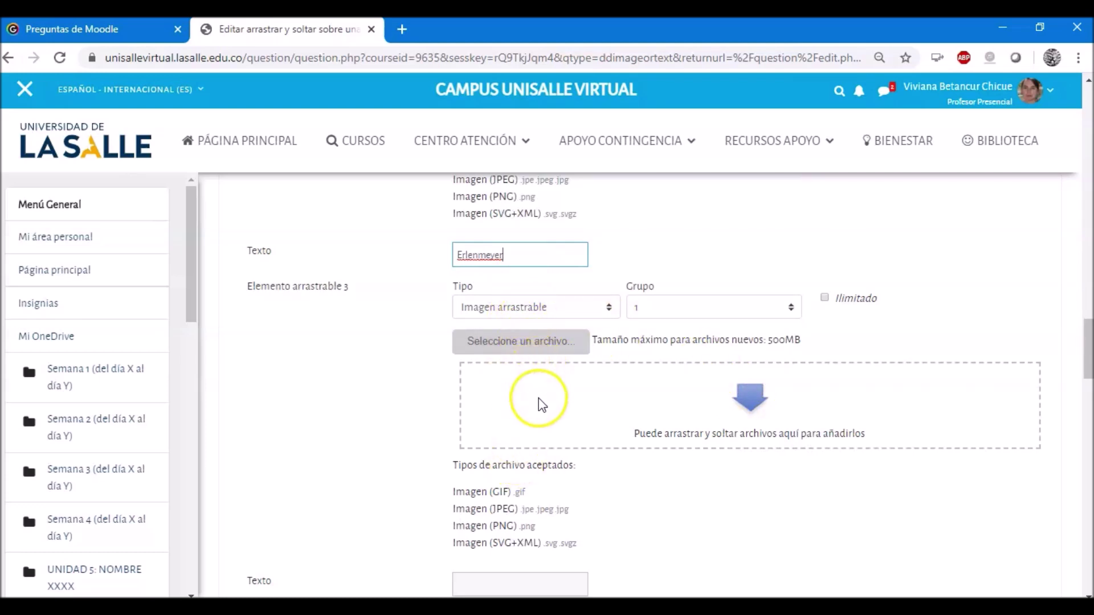
scroll(541, 404, "down", 3)
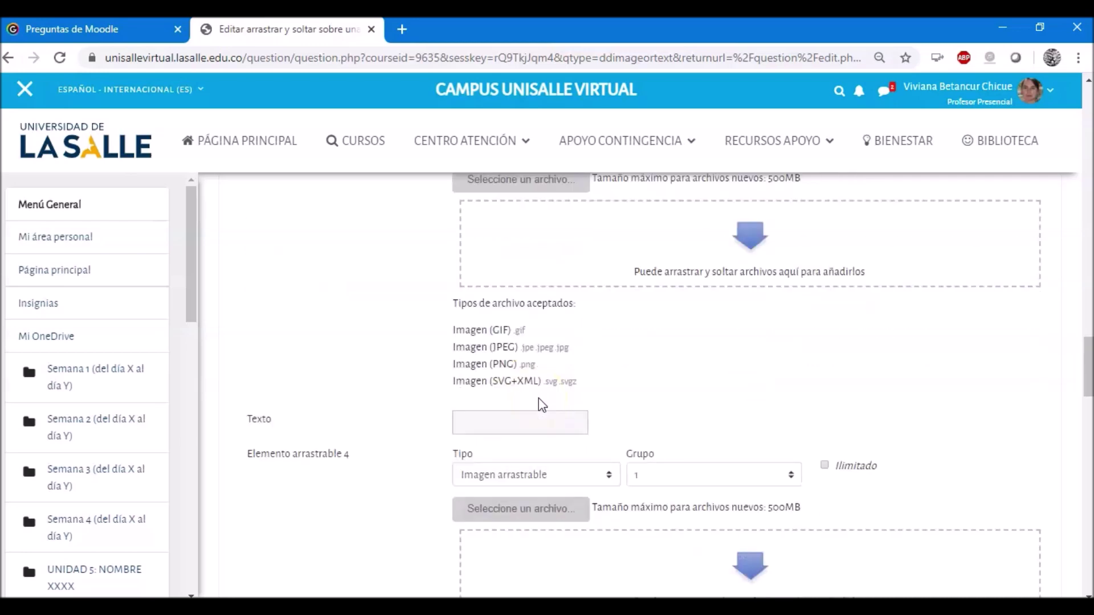
scroll(541, 404, "down", 9)
scroll(541, 404, "down", 11)
left_click(577, 410)
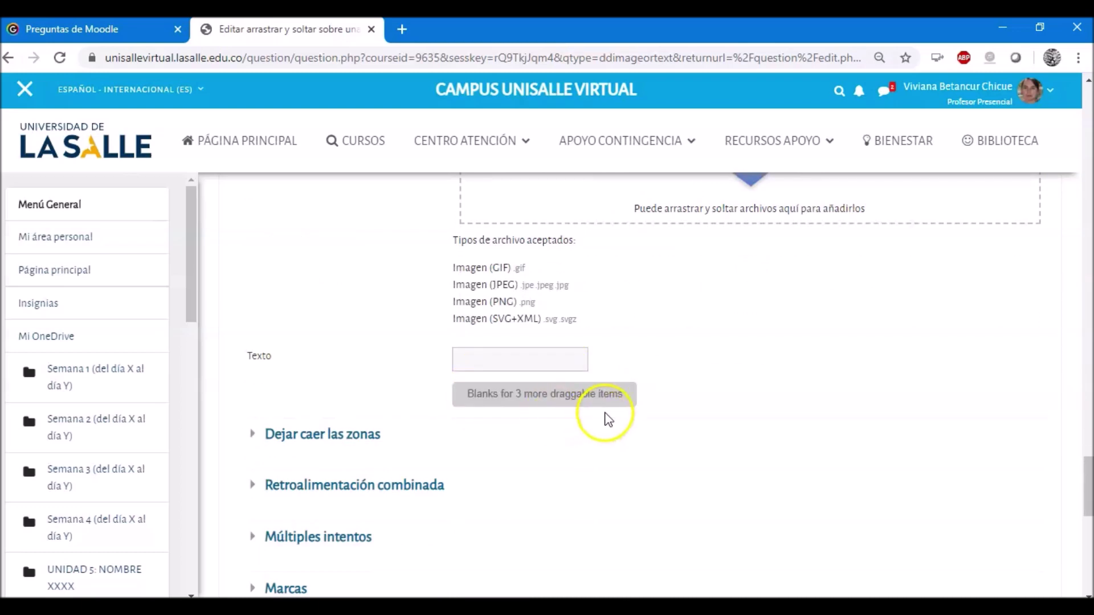
scroll(751, 427, "down", 2)
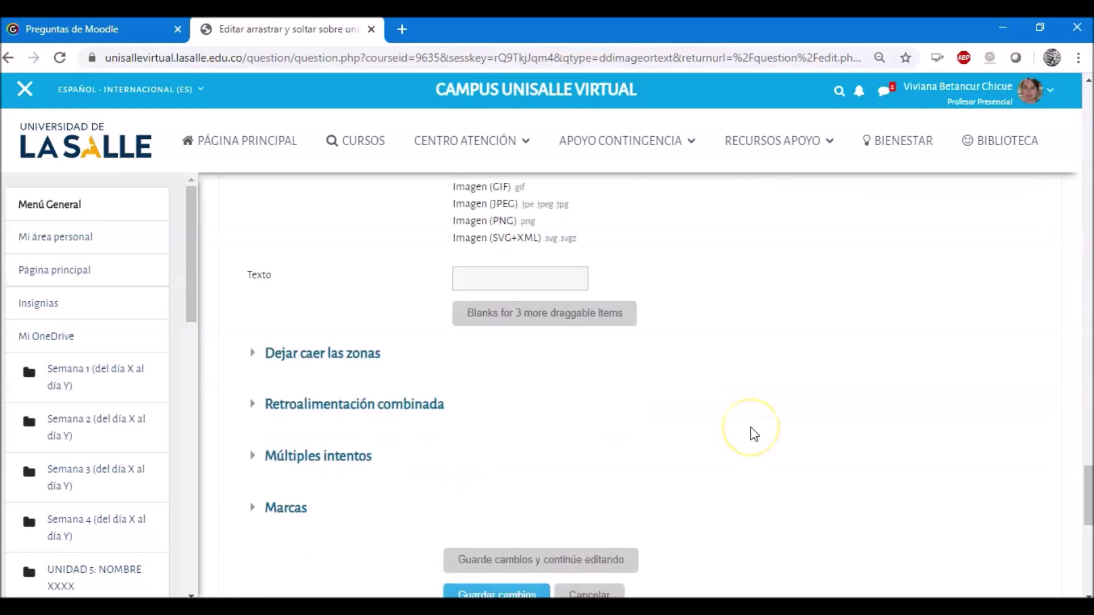
scroll(750, 433, "down", 2)
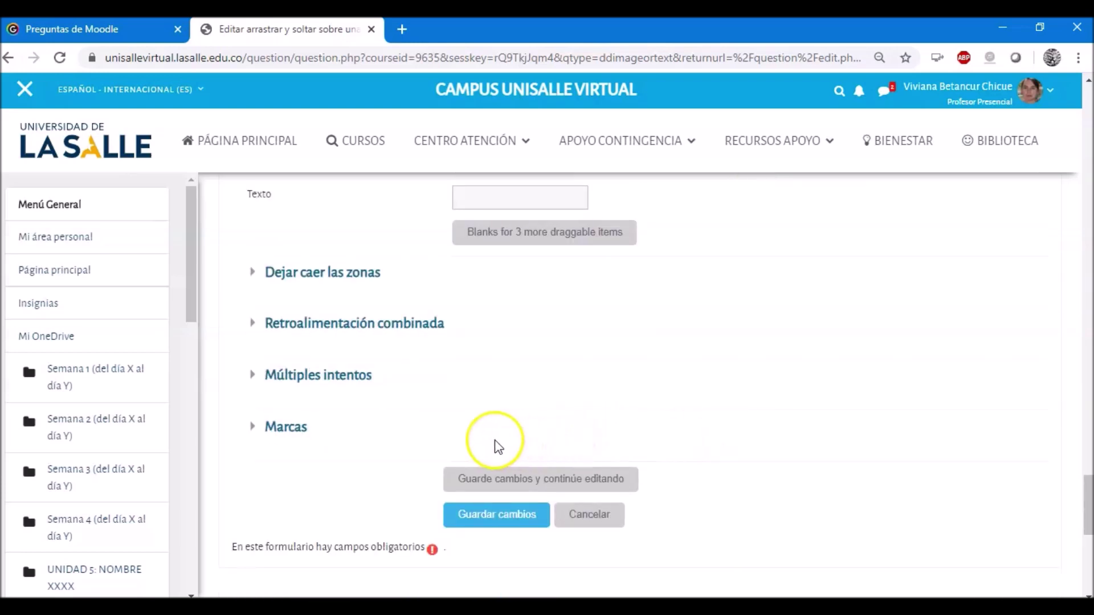
left_click(518, 484)
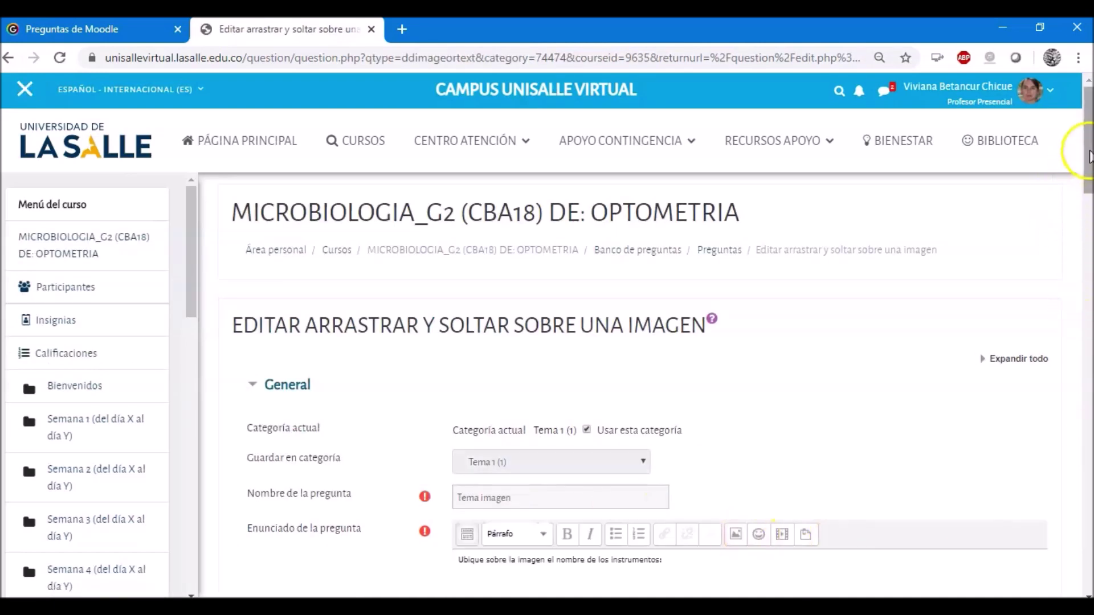
Expand the drop zone settings and assign "Tubo de ensayo" to drop zone 1 and "Erlenmeyer" to drop zone 2
left_click_drag(1090, 157, 1088, 435)
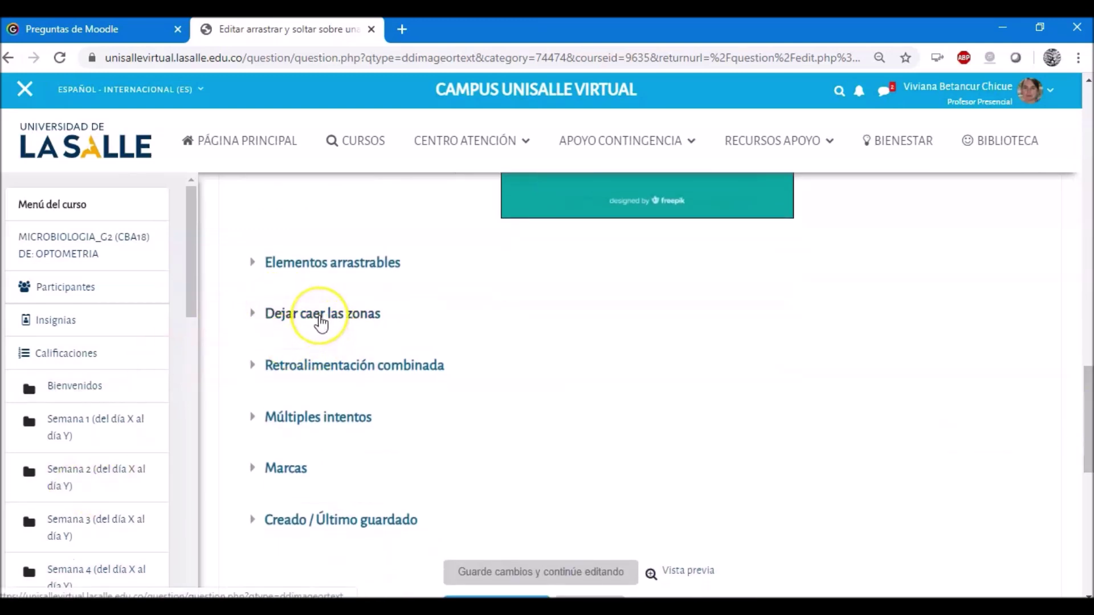
left_click(321, 322)
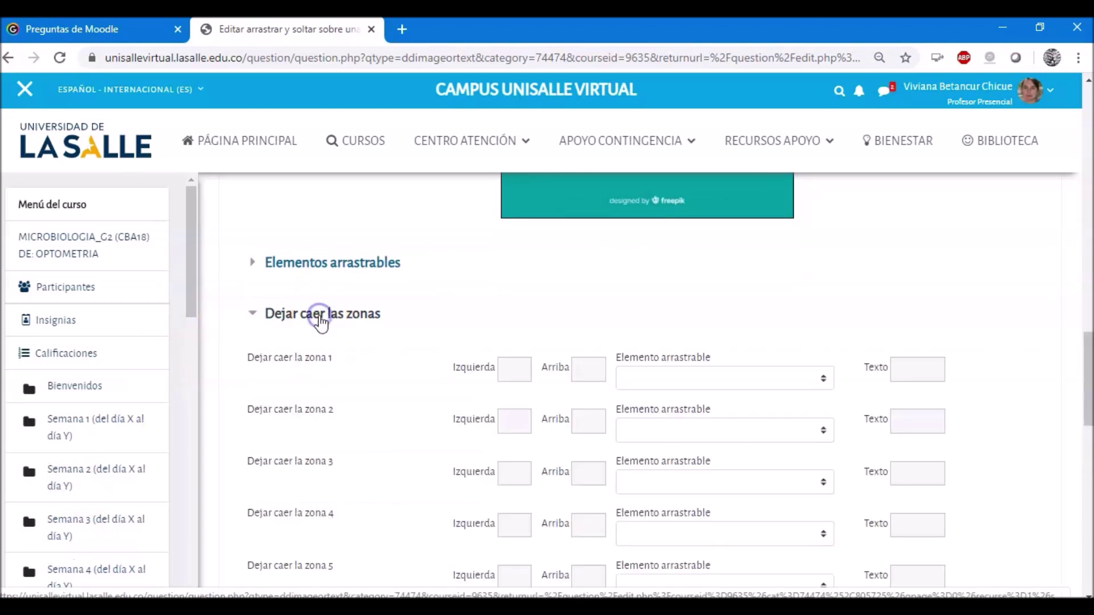
left_click(640, 378)
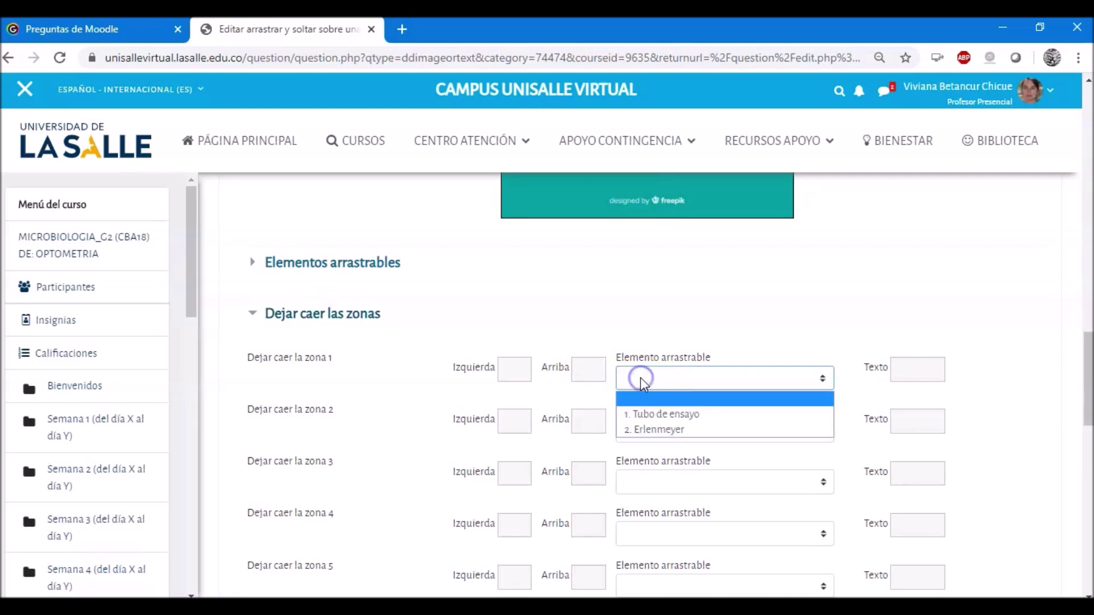
left_click(656, 415)
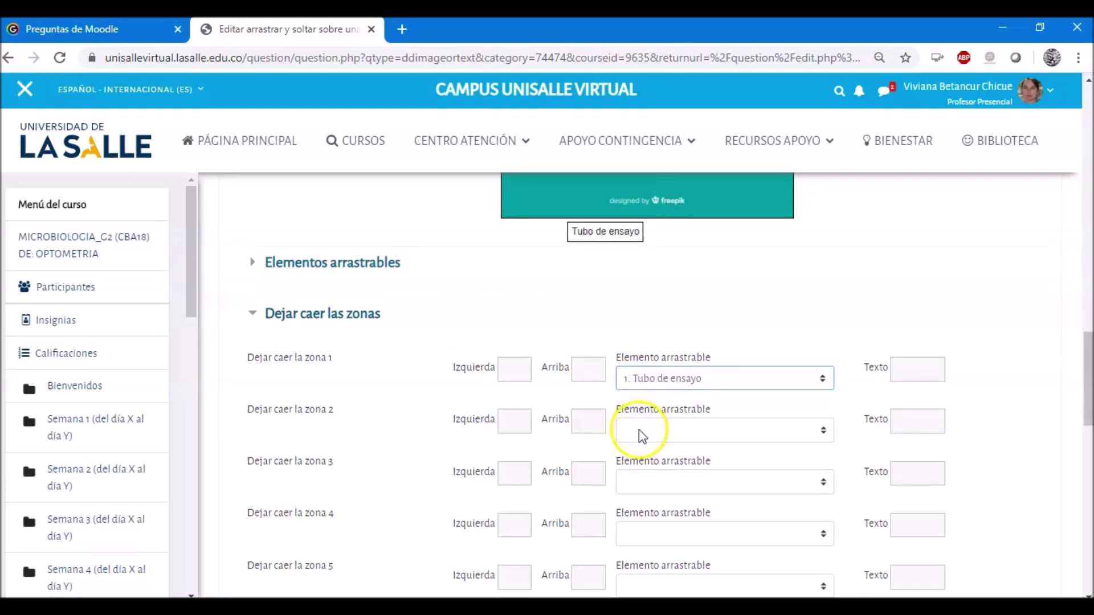
left_click(640, 431)
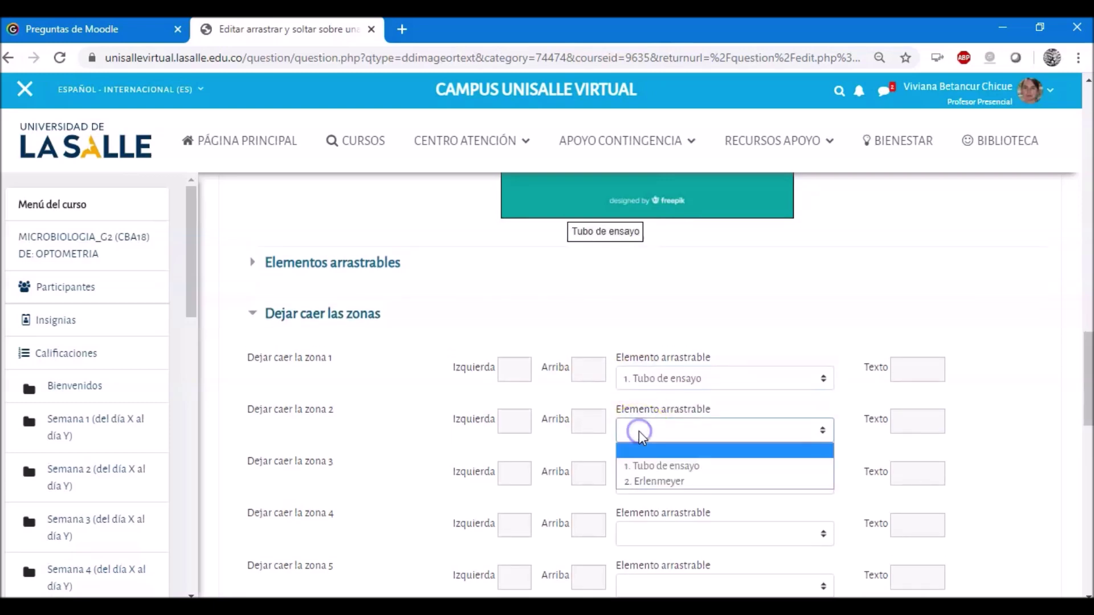
left_click(650, 481)
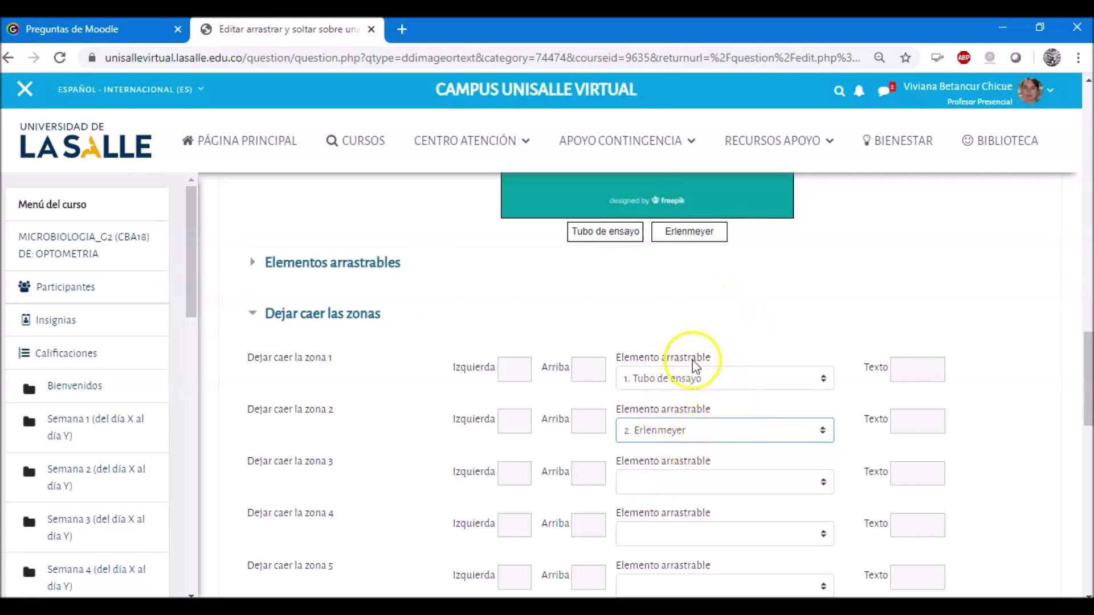
Place the "Tubo de ensayo" label beside the blue test tube and the "Erlenmeyer" label beneath the pink conical flask on the background image
scroll(671, 254, "up", 3)
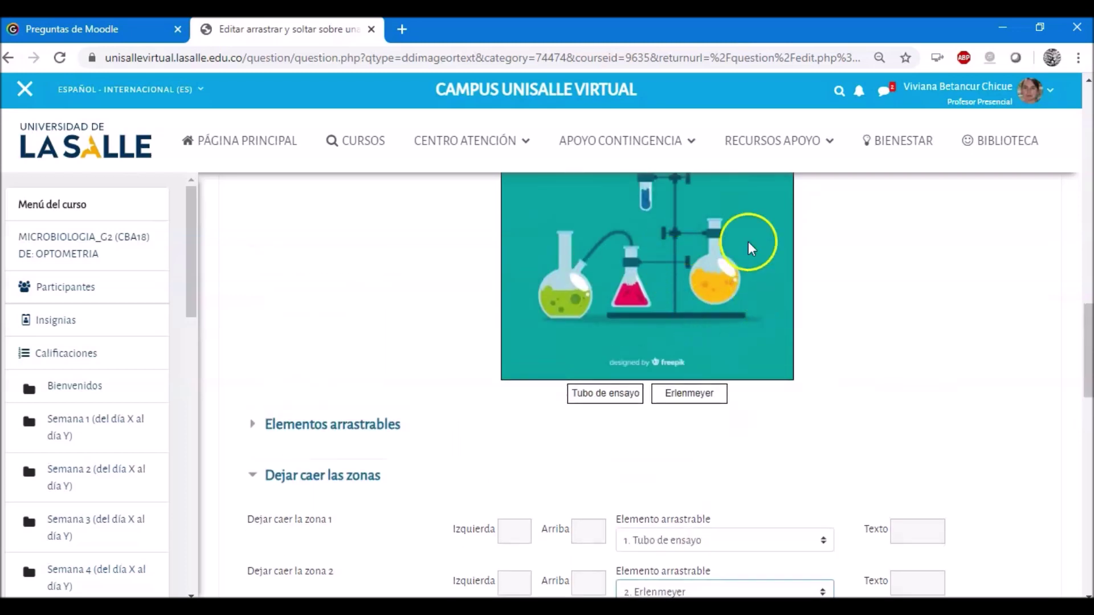
scroll(682, 352, "up", 2)
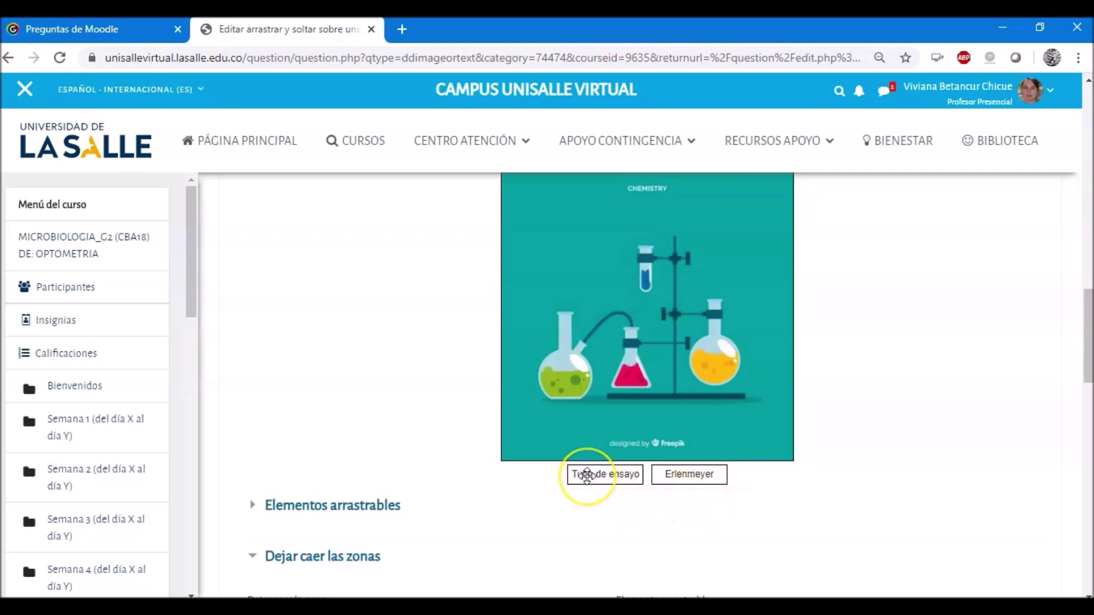
left_click_drag(587, 476, 684, 257)
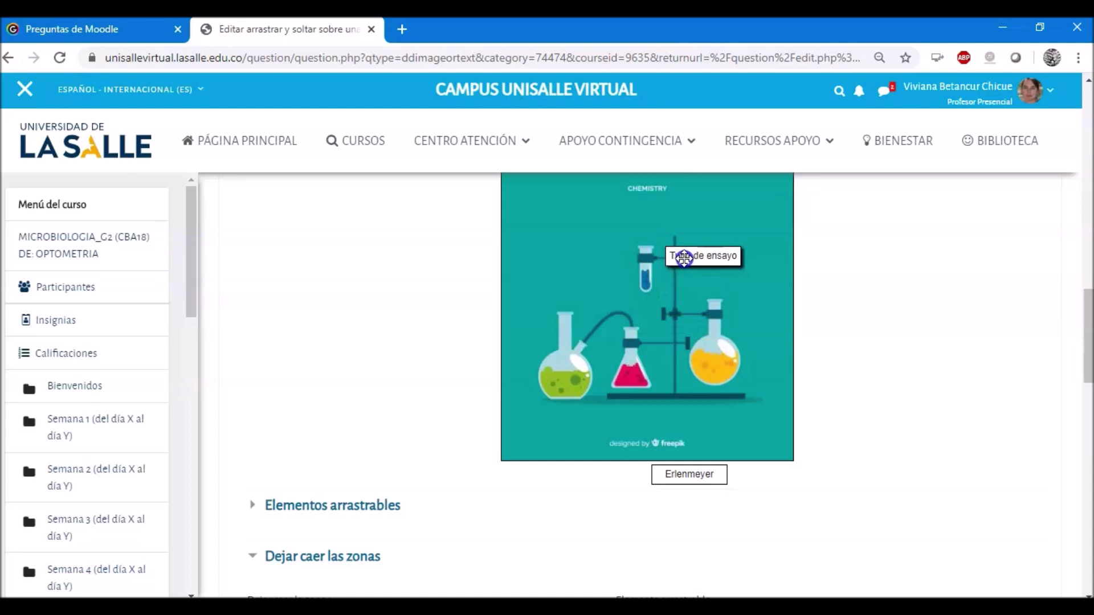
left_click_drag(700, 476, 648, 399)
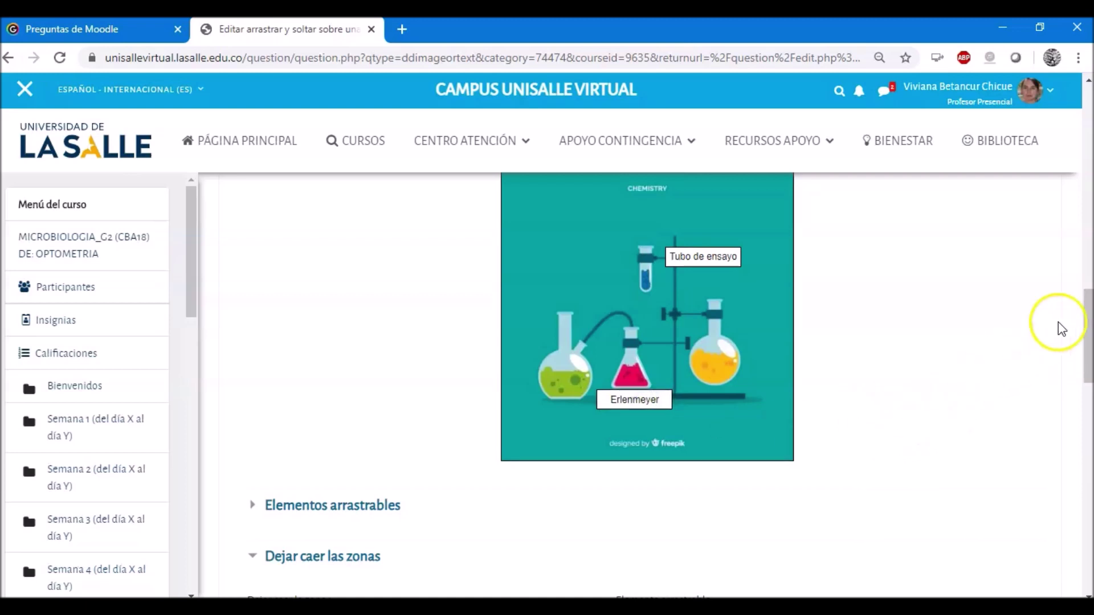
Save the finished question and return to the question bank
left_click(1089, 326)
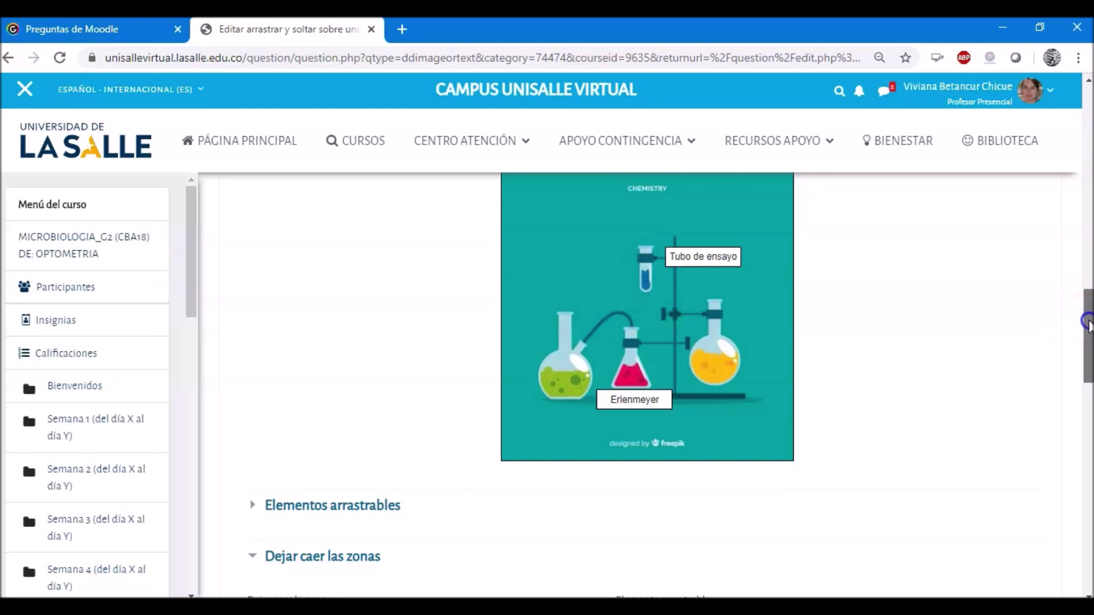
left_click_drag(1088, 326, 1089, 447)
left_click(490, 524)
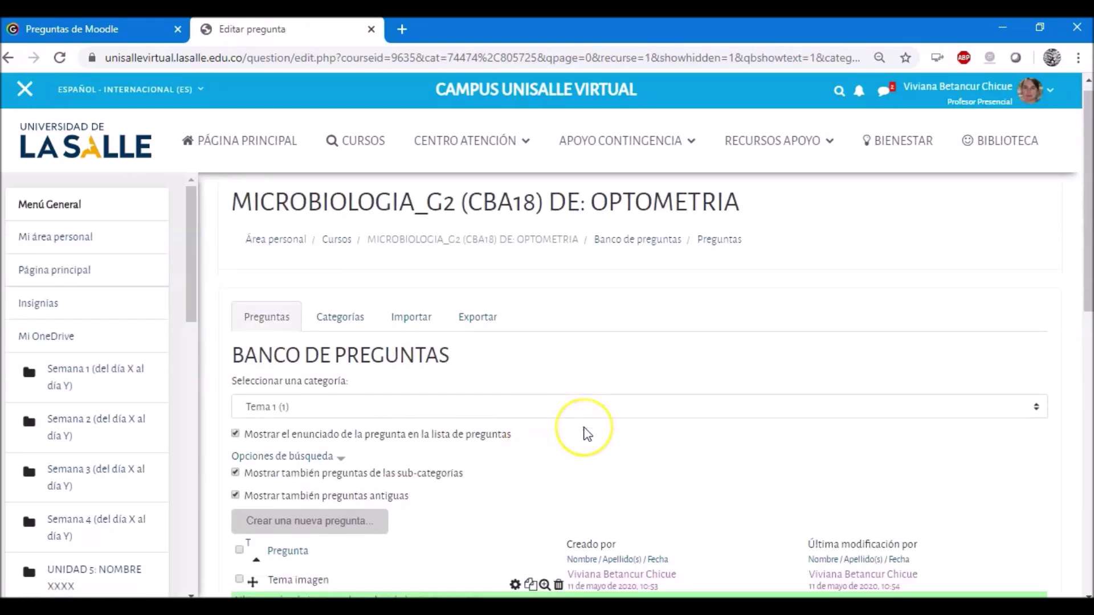
Preview the "Tema imagen" question and widen the preview window to fit the whole image
scroll(584, 433, "down", 3)
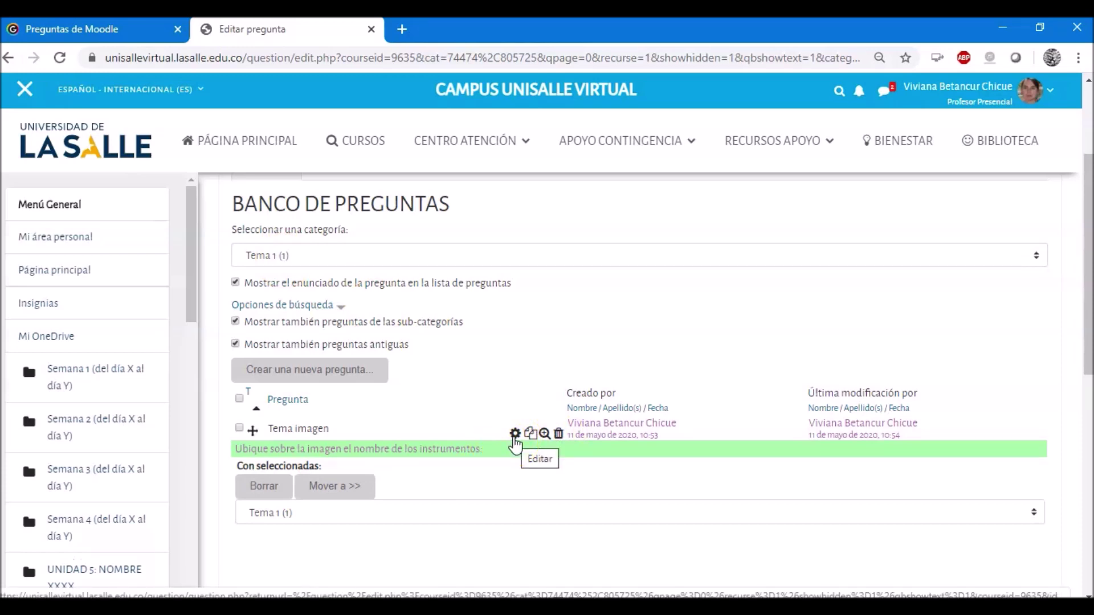
left_click(529, 436)
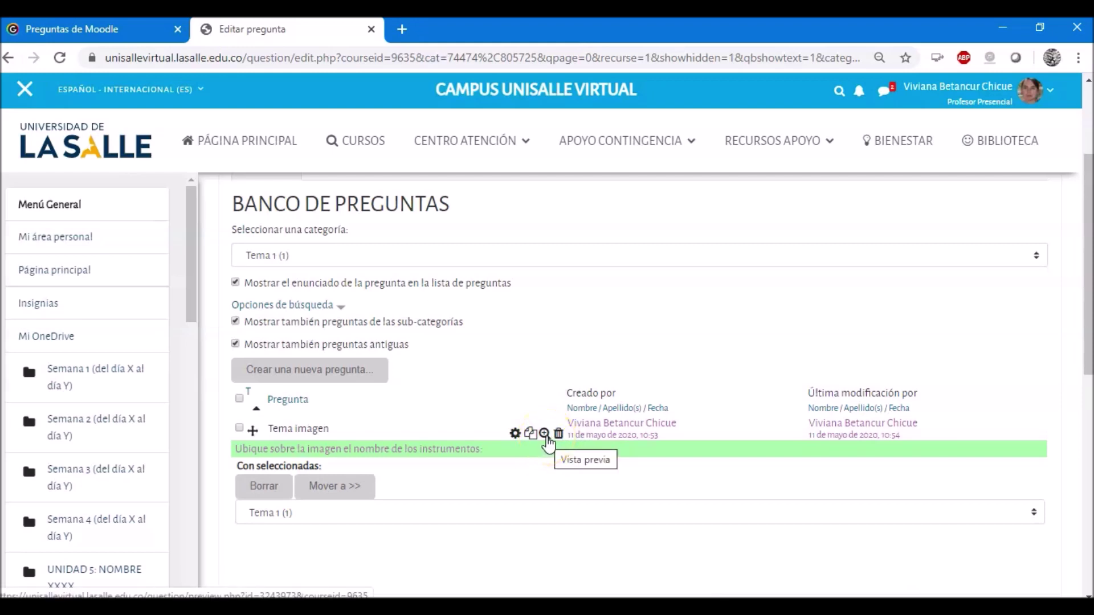
left_click(545, 435)
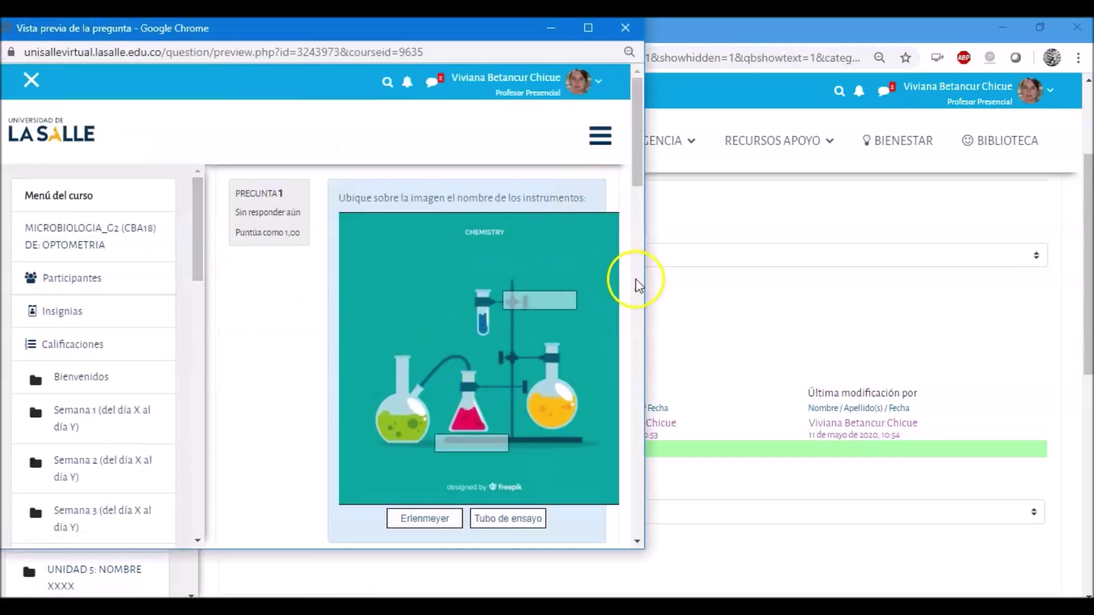
left_click_drag(646, 283, 771, 311)
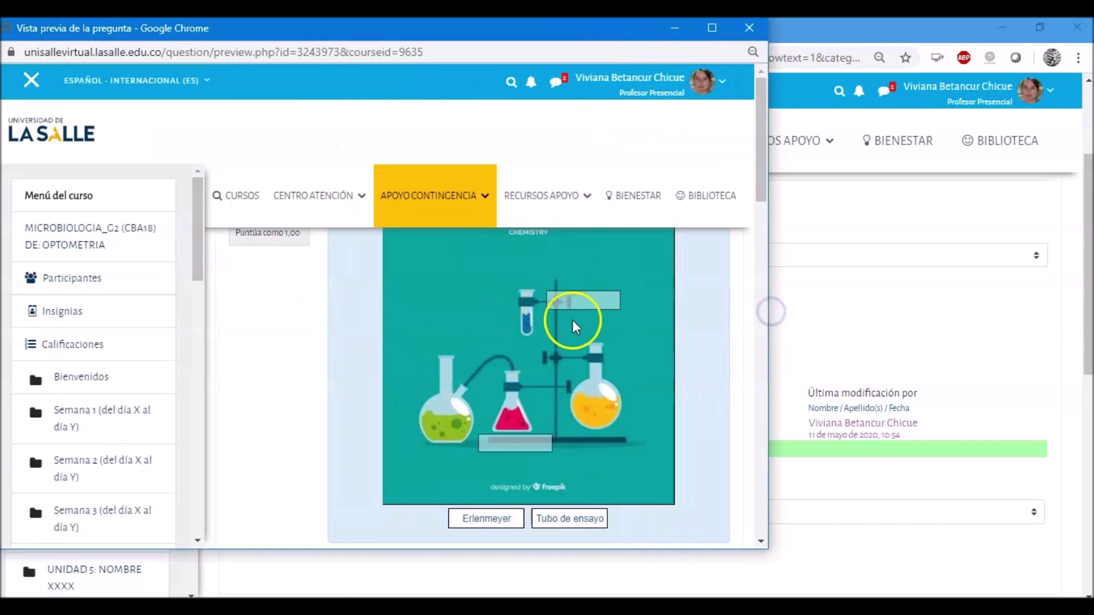
In the preview, place "Erlenmeyer" in the zone beneath the pink flask and try to place "Tubo de ensayo" beside the test tube
scroll(616, 406, "down", 2)
left_click_drag(492, 441, 521, 369)
scroll(633, 384, "down", 3)
scroll(631, 385, "up", 5)
left_click_drag(581, 523, 600, 332)
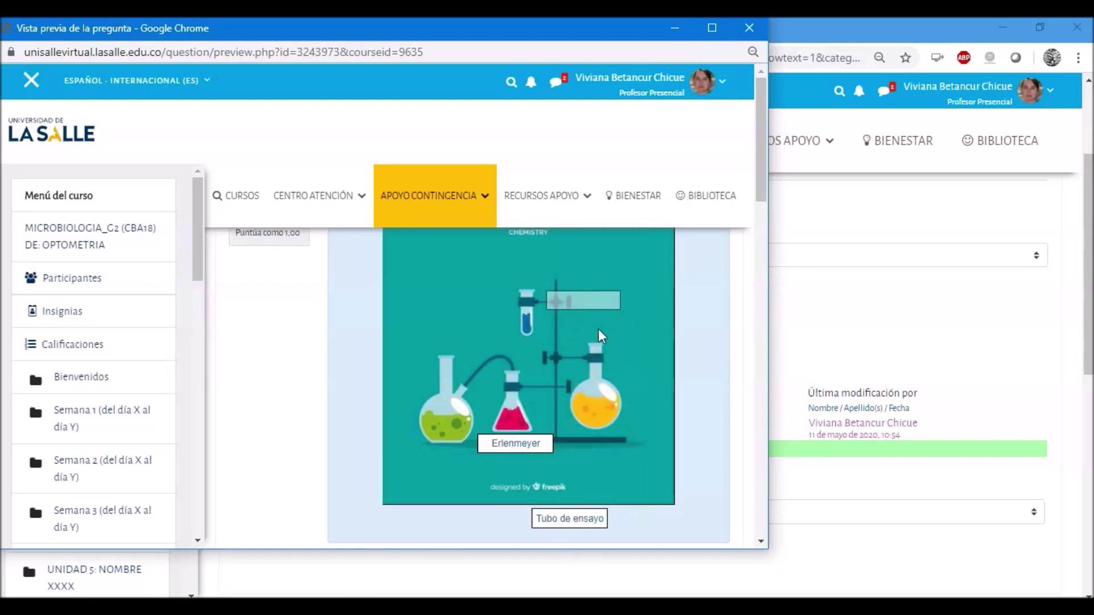
left_click_drag(556, 509, 572, 292)
Submit and finish the preview attempt, and review the feedback and attempt options below the image
scroll(645, 435, "down", 3)
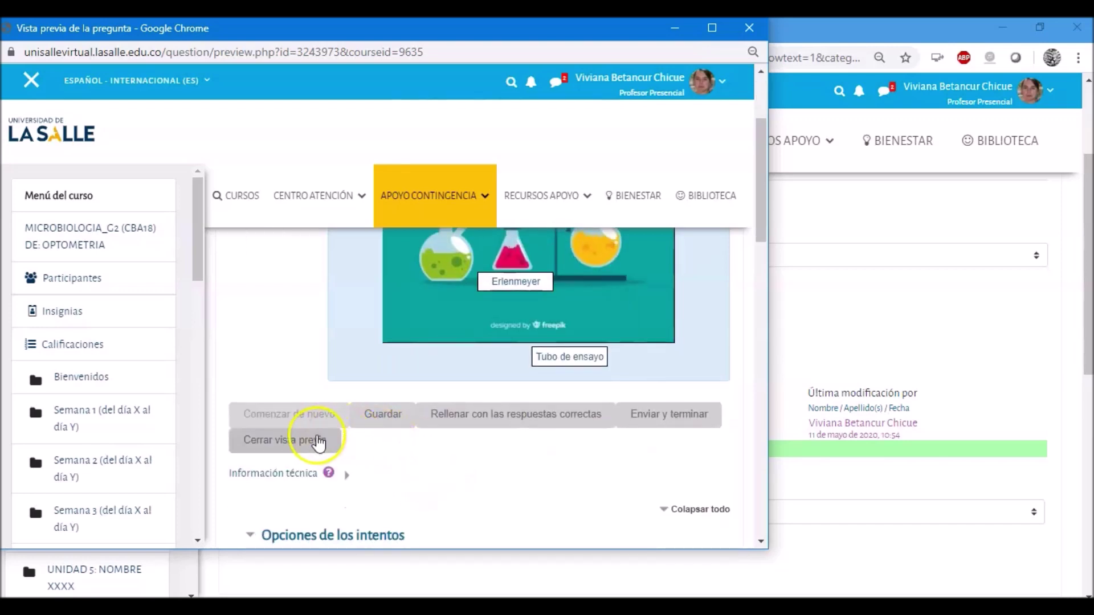
left_click(645, 415)
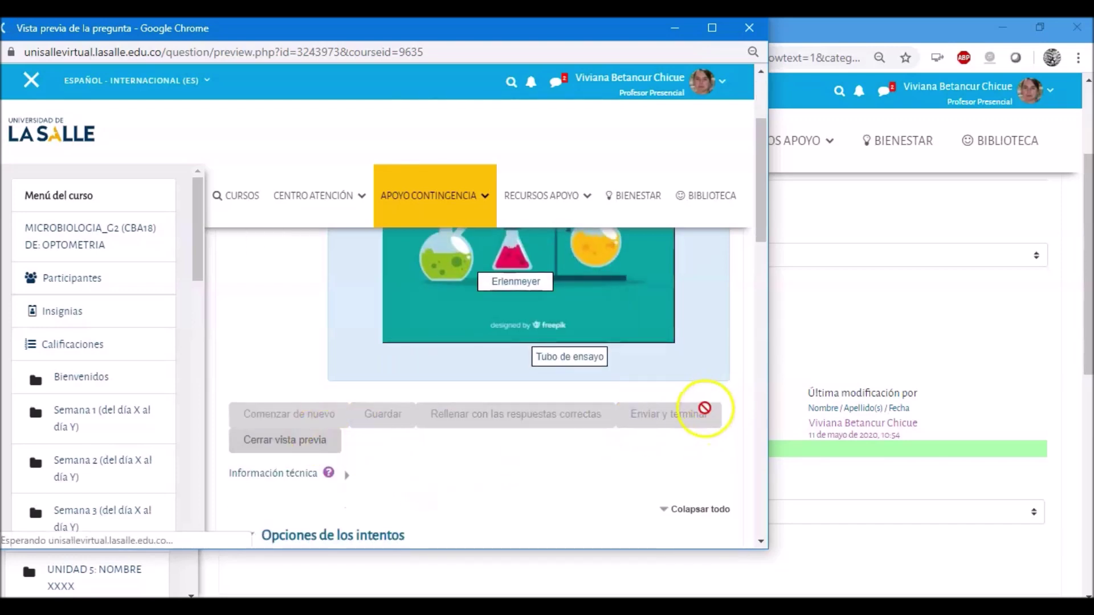
left_click_drag(762, 169, 752, 224)
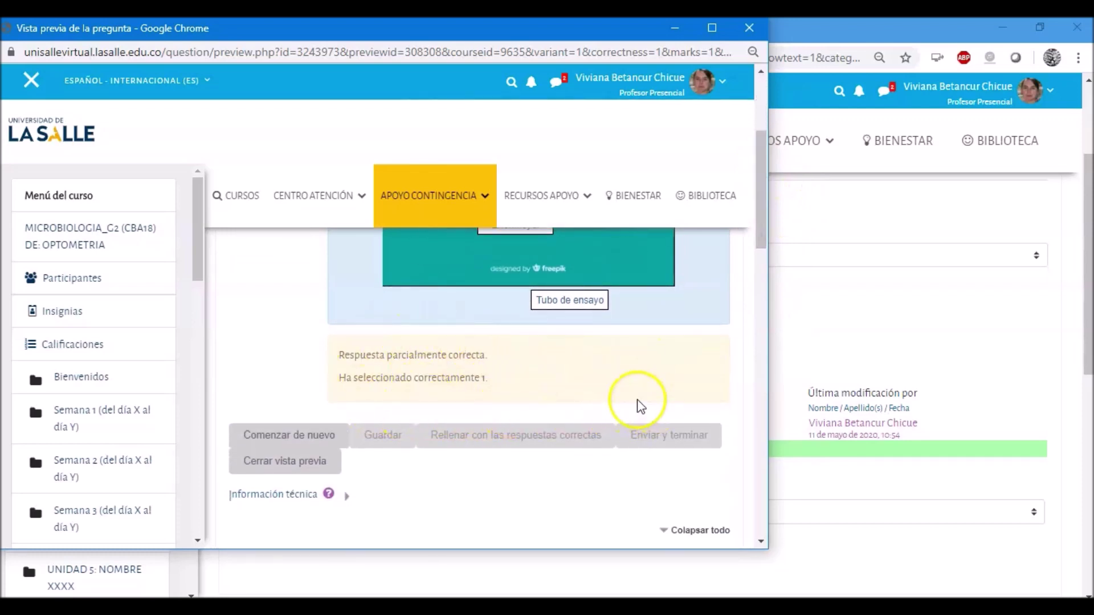
left_click_drag(760, 242, 761, 271)
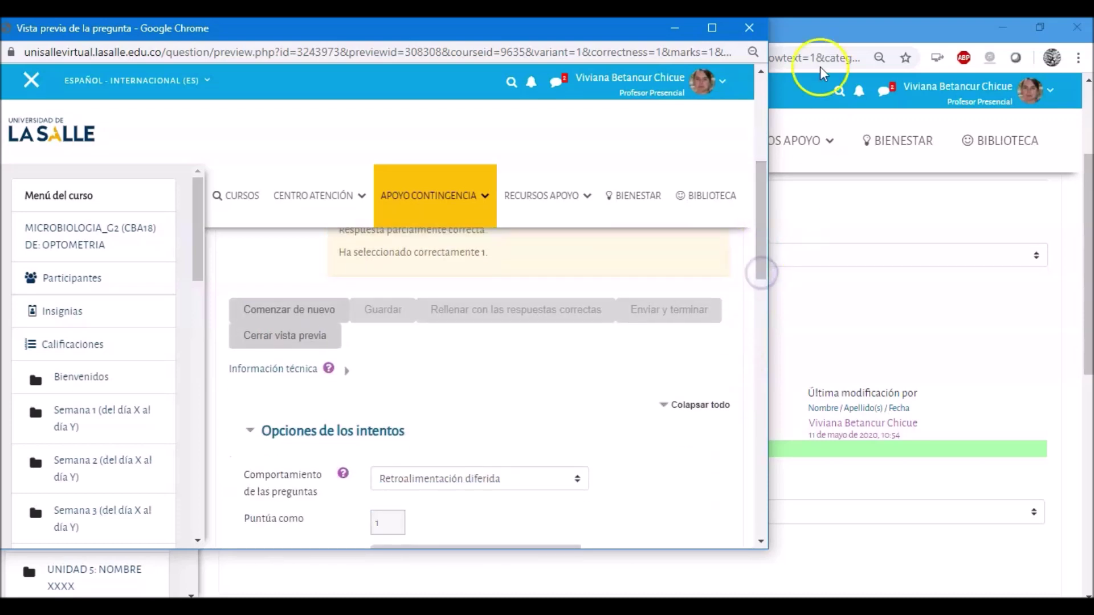
Close the question preview and add a new drag-and-drop into text question ("Arrastrar y soltar sobre texto") to Tema 1
left_click(748, 28)
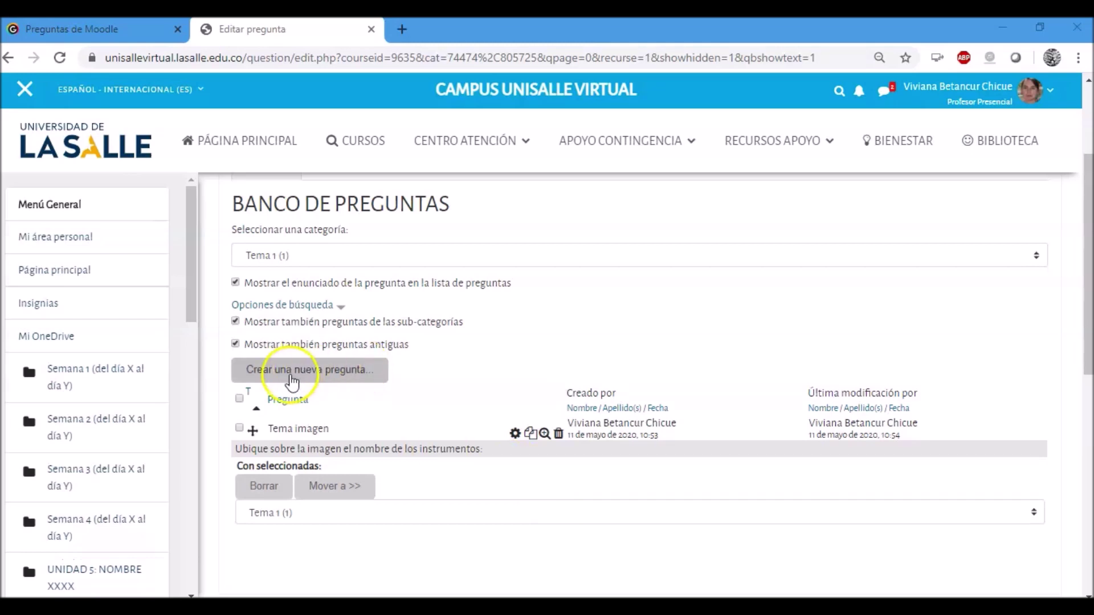
left_click(293, 383)
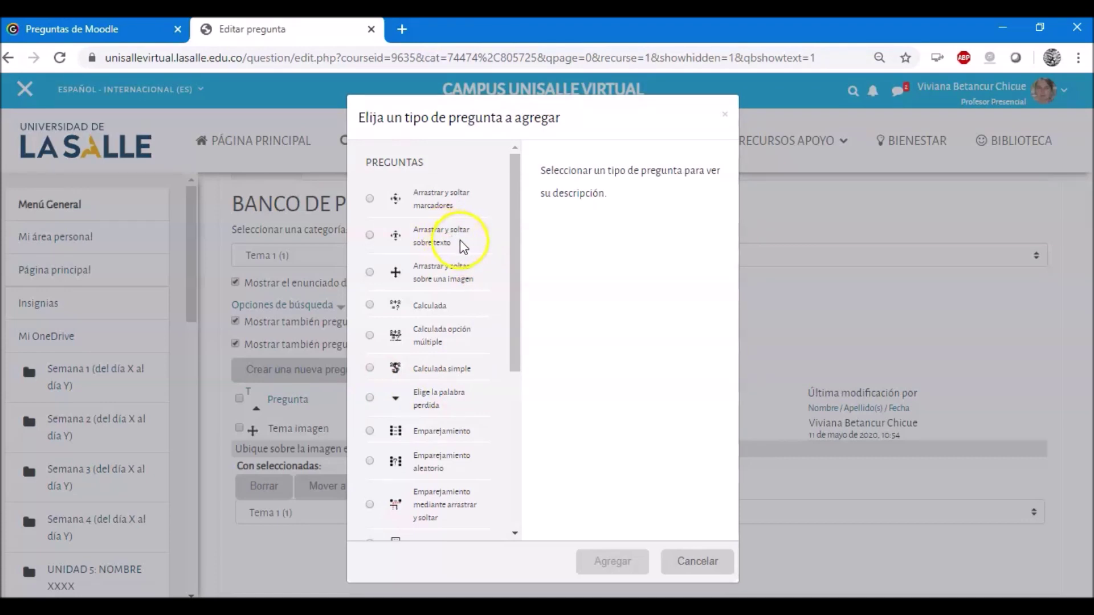
left_click(370, 235)
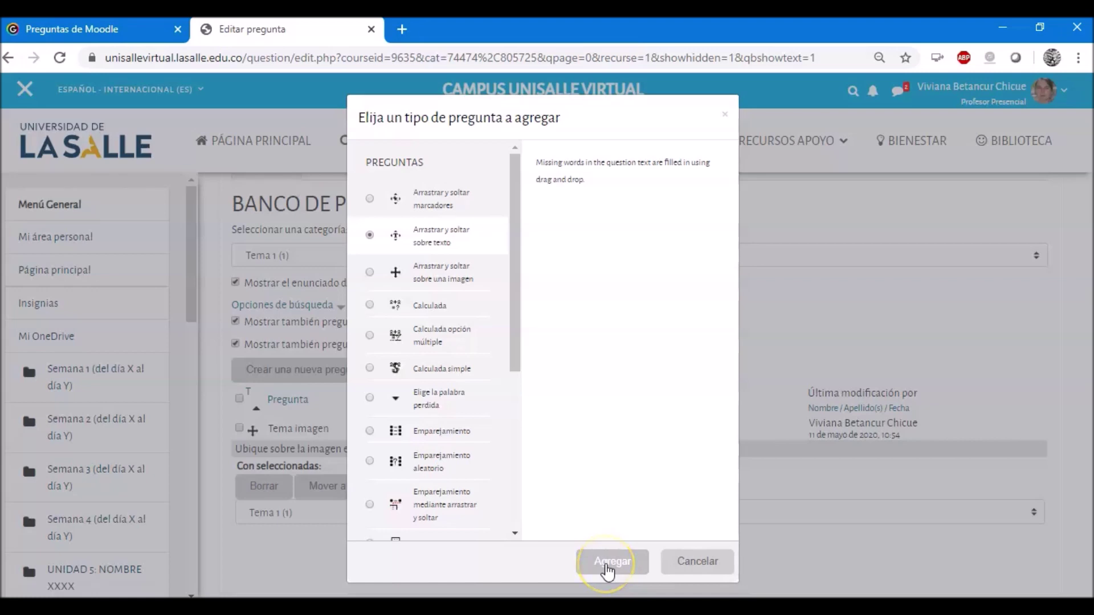
left_click(609, 567)
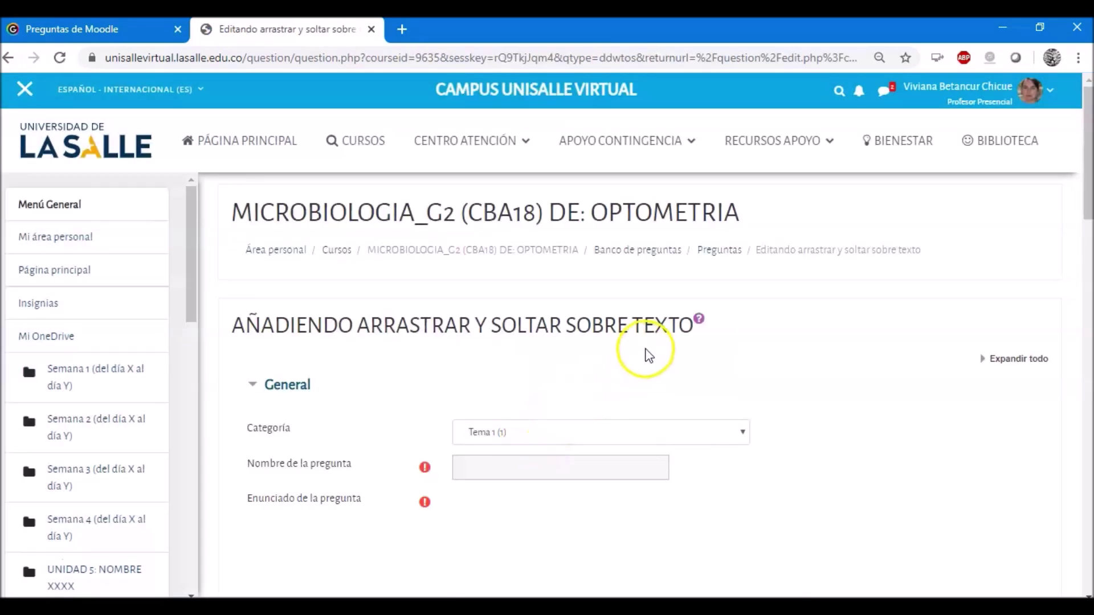
Name the question "Ejemplo arrastrar" and write "Arrastre sobre el texto las palabras faltantes" as its statement
scroll(642, 367, "down", 3)
scroll(357, 429, "down", 2)
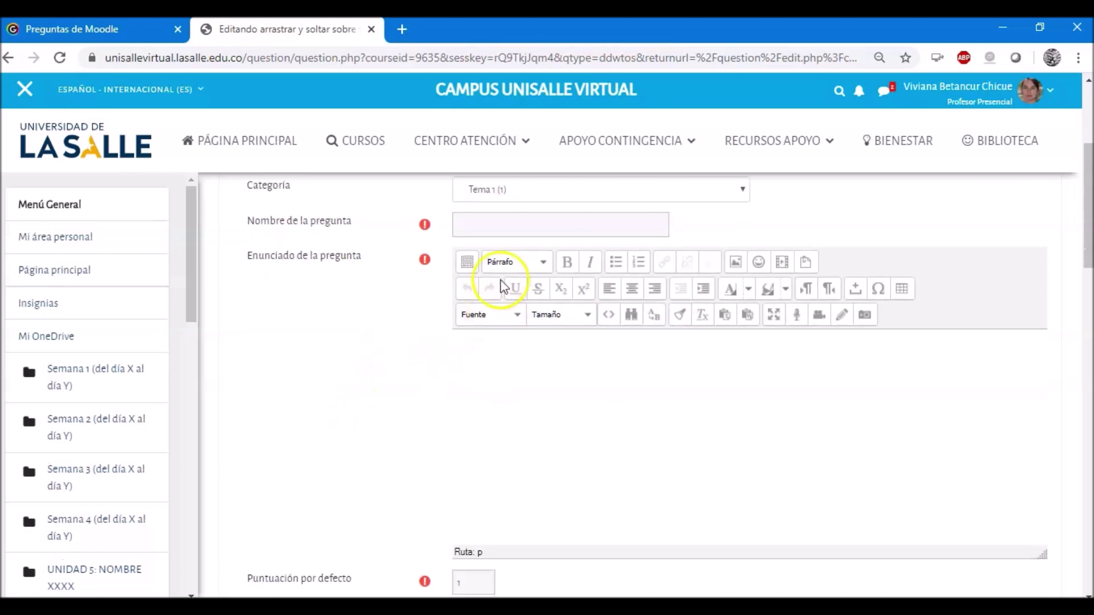
left_click(496, 223)
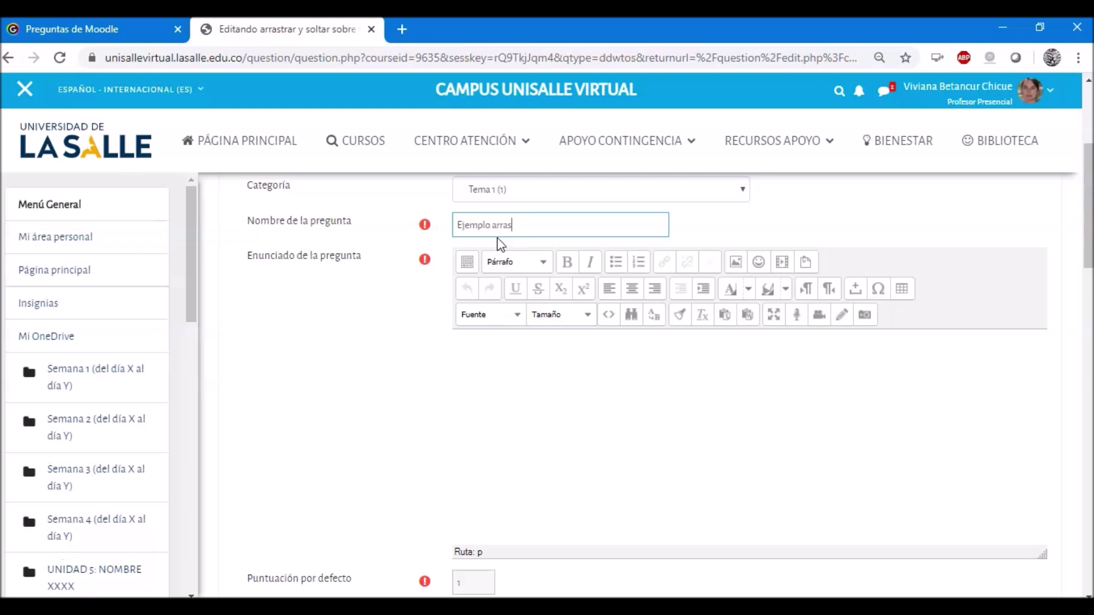
left_click(518, 369)
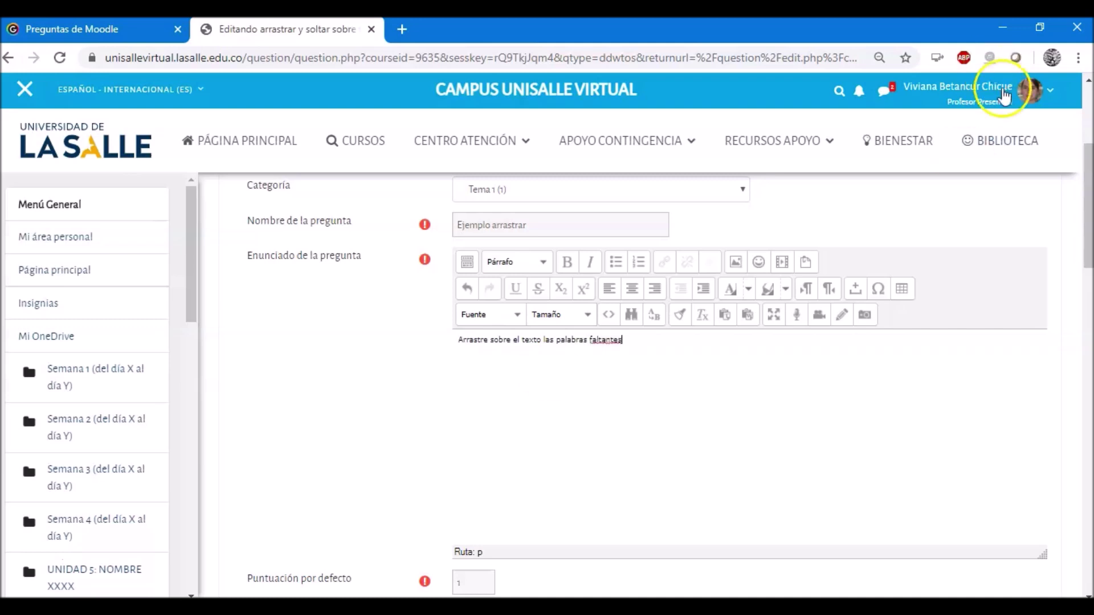
Set the page zoom to 100% and add a paragraph on virtual course design naming the "análisis" and "diseño" phases below the instruction
left_click(1079, 58)
left_click(1034, 208)
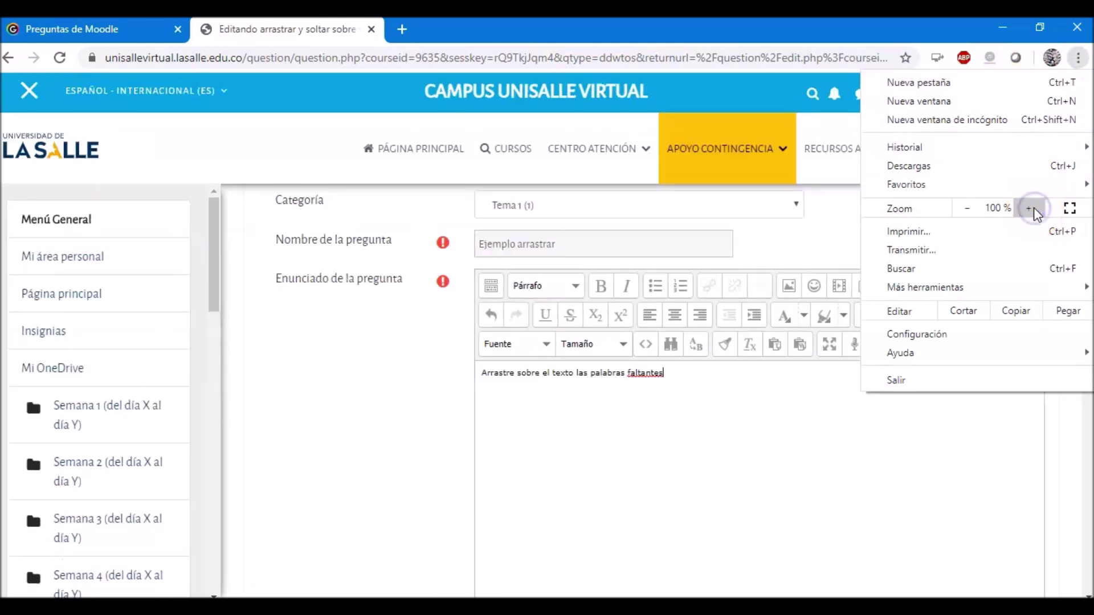
left_click(769, 433)
scroll(734, 383, "down", 3)
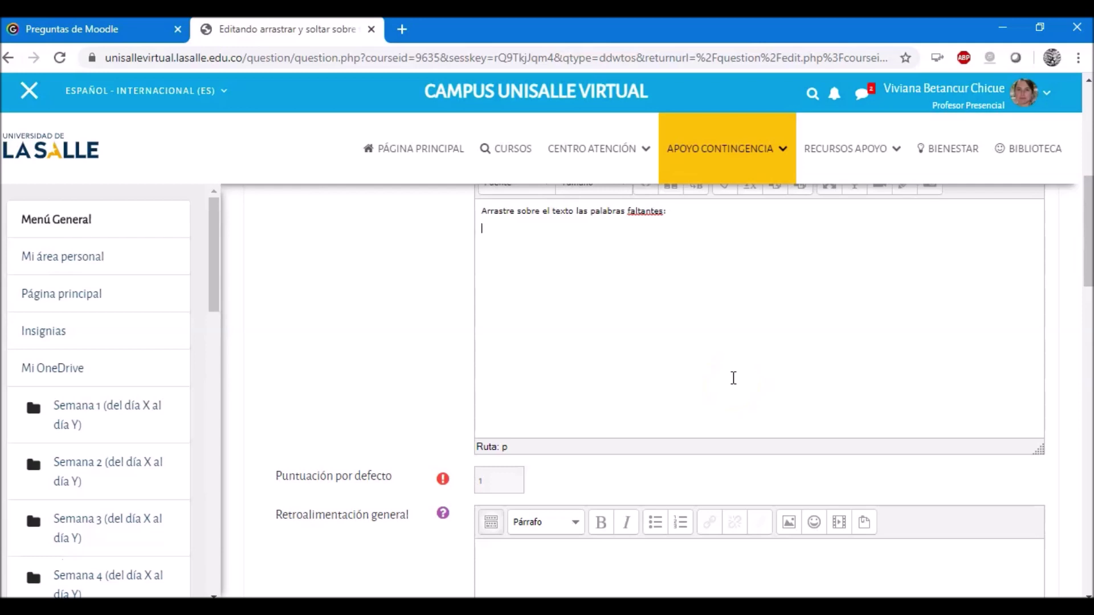
type("Para lograr el diseño de un curso virtual necesitamos considerar una fase llamada análisis en la que se identifica la necesidad educativa, seguida de una fase de diseño en la que un experto temático crea los contenidos.")
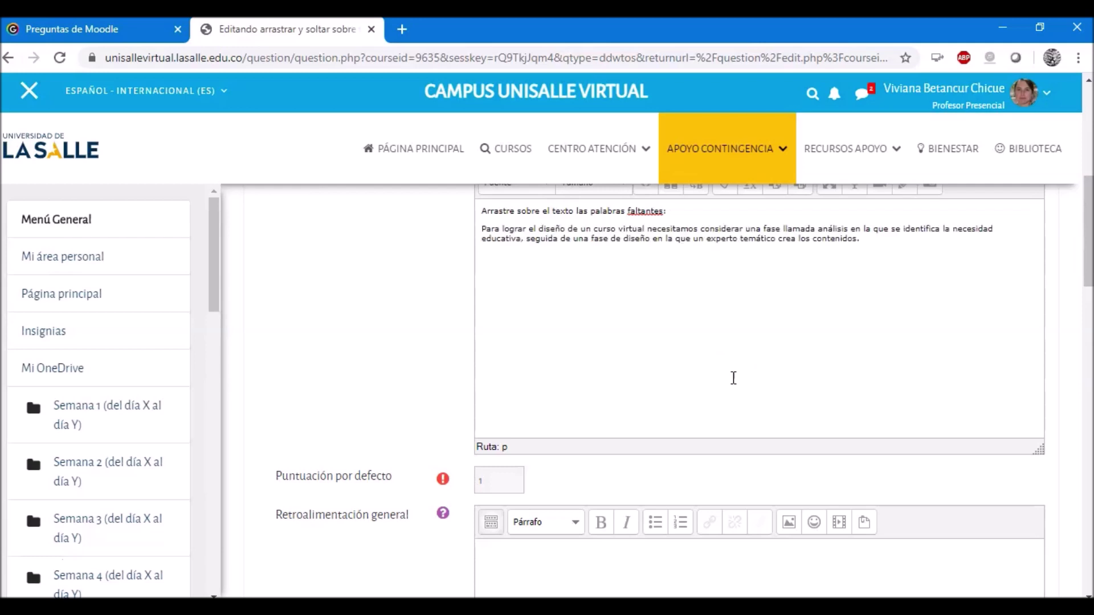
Replace the word "análisis" in the paragraph with the placeholder [[1]], cutting the word for reuse
left_click(714, 371)
left_click(693, 354)
left_click(819, 230)
type("[[")
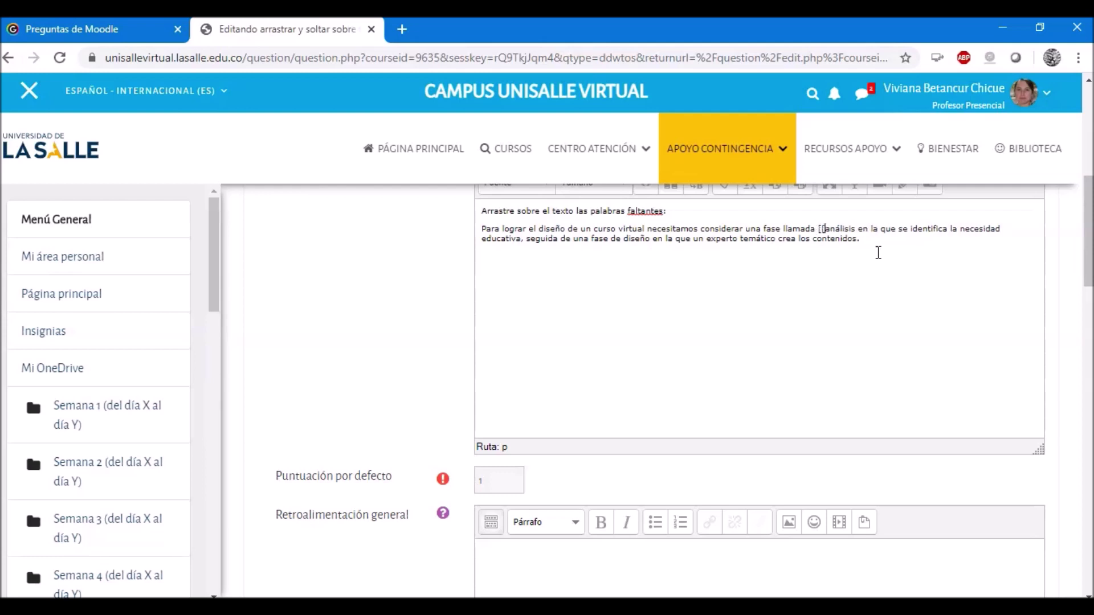
type("1")
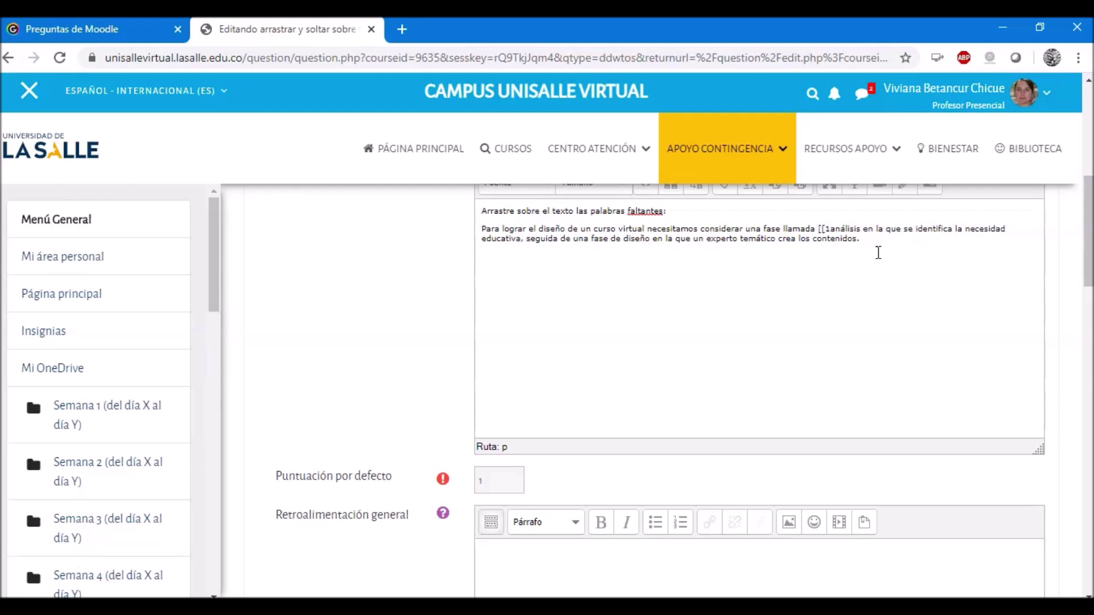
type("]]")
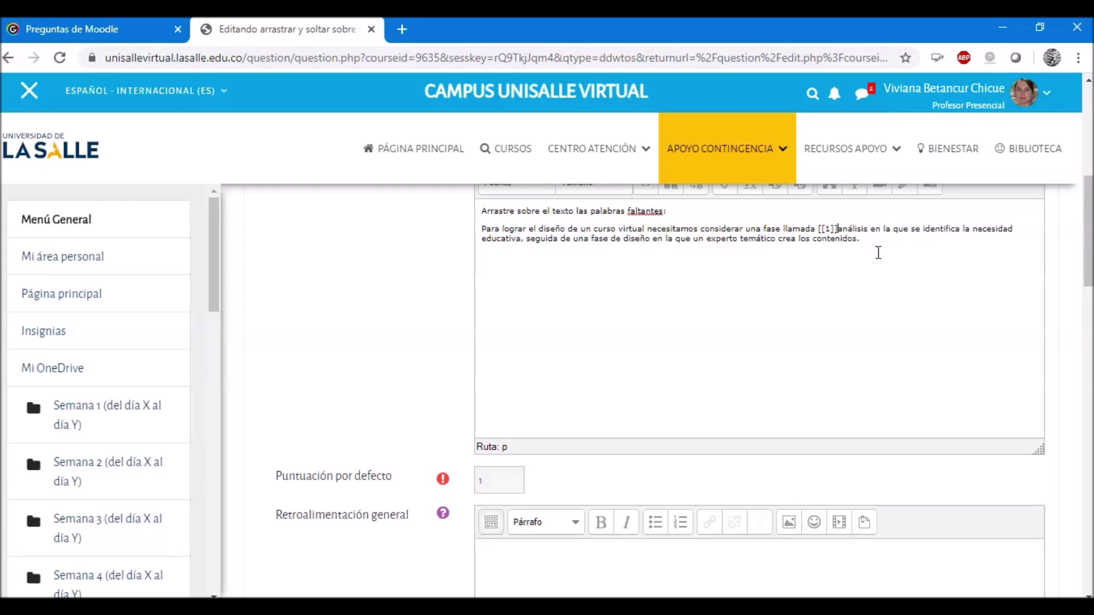
left_click(840, 231)
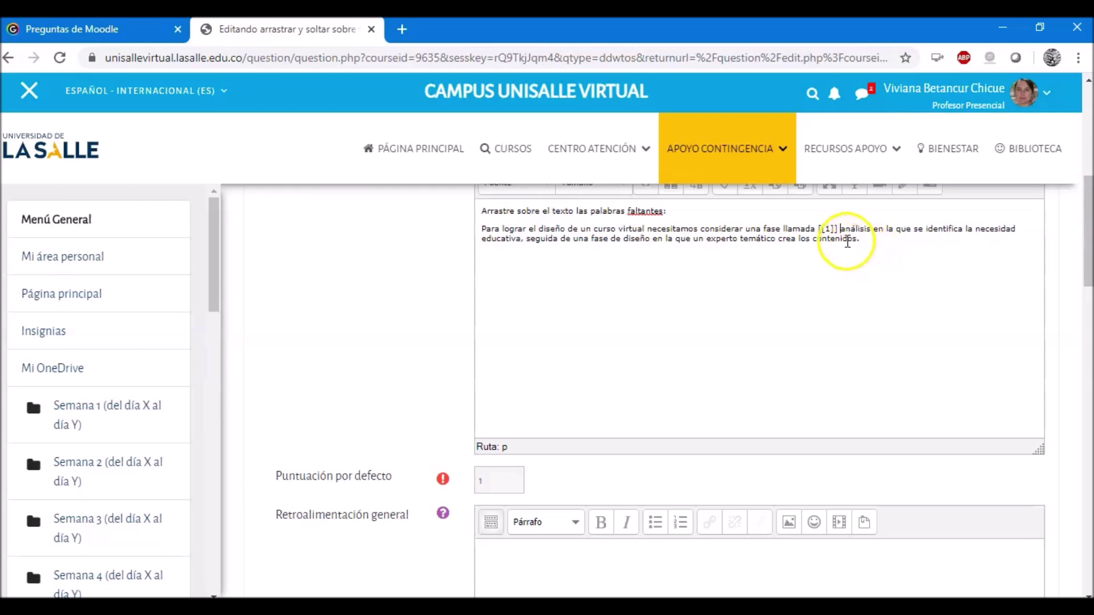
left_click_drag(840, 232, 872, 231)
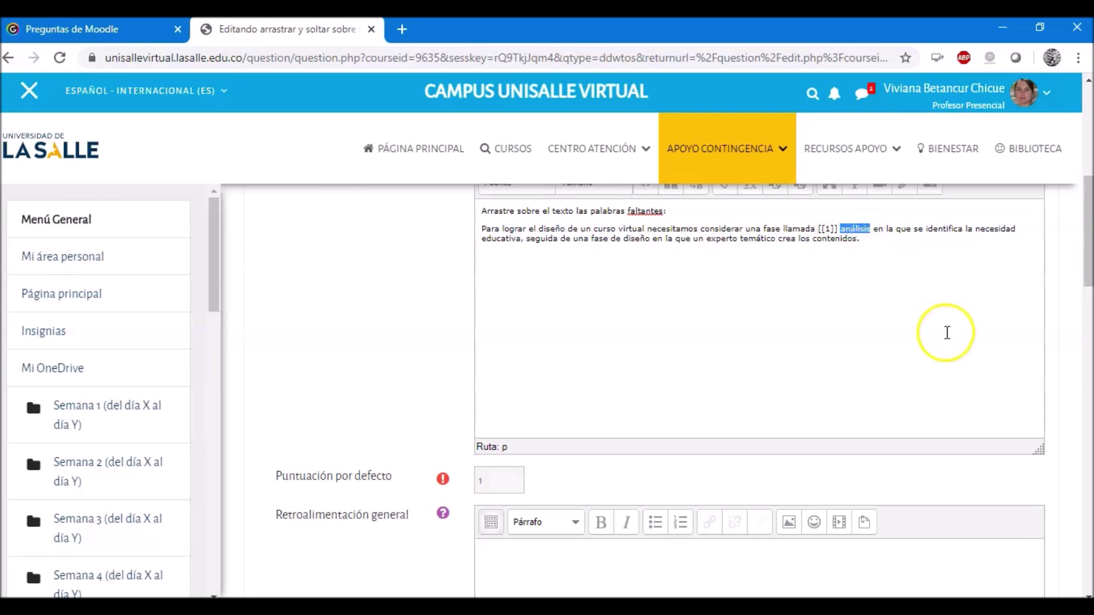
key("ctrl+x")
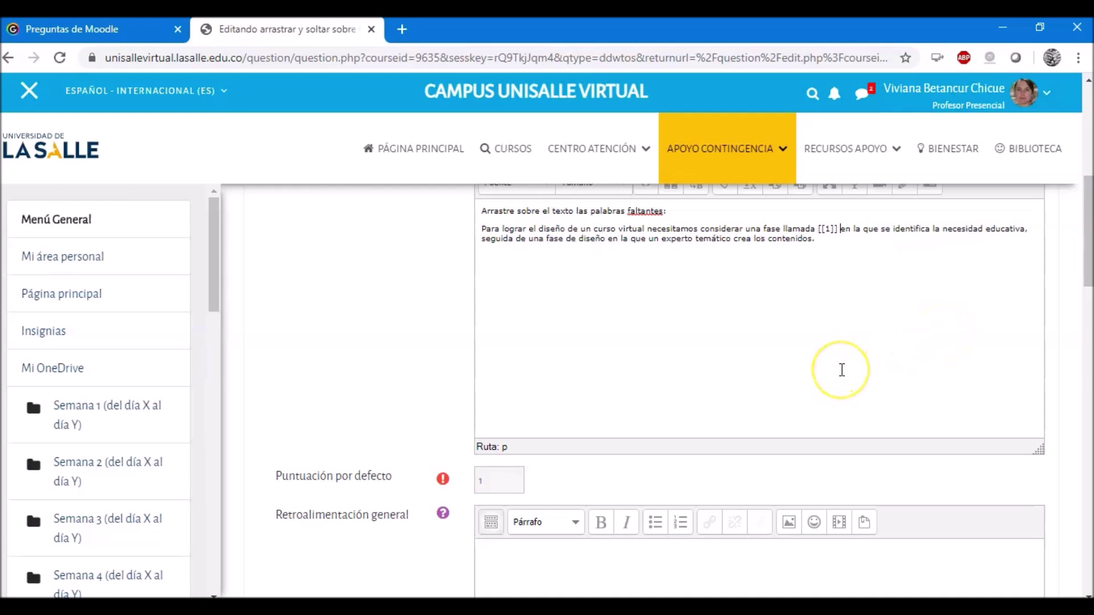
Enter "análisis" as the answer for Opción 1
scroll(841, 368, "down", 3)
scroll(840, 370, "down", 4)
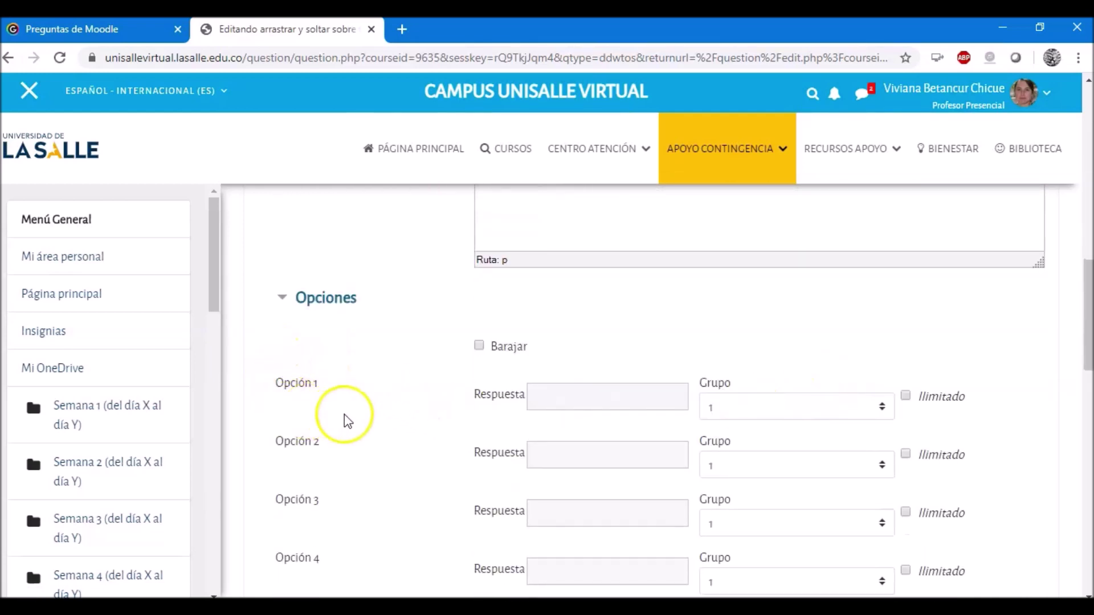
left_click(541, 400)
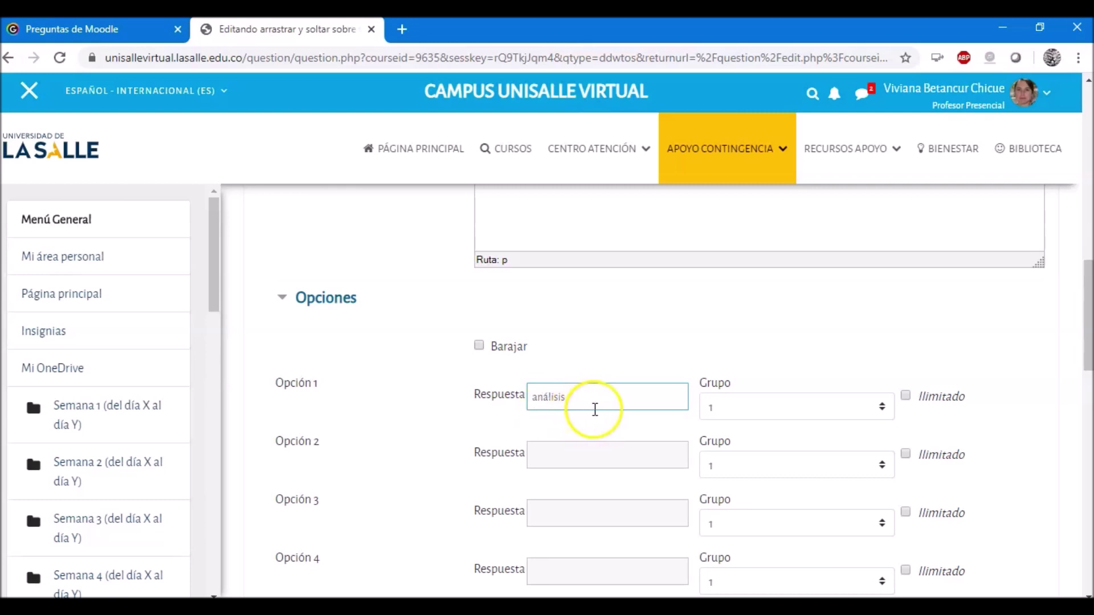
Replace the word "diseño" after "seguida de una fase de" with the placeholder [[2]]
left_click_drag(1088, 331, 1089, 240)
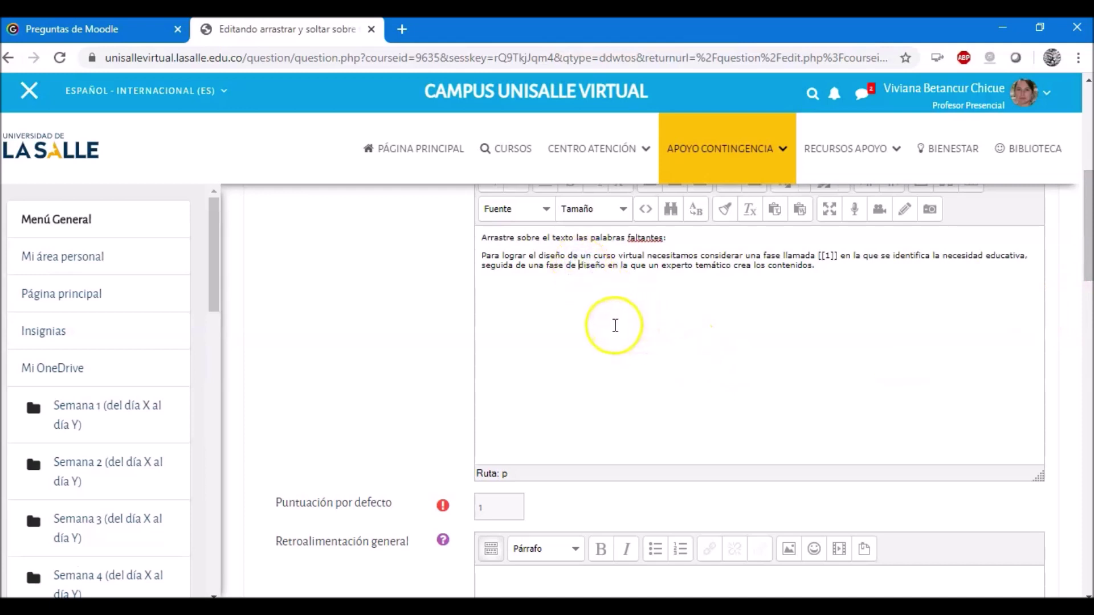
type("[[2")
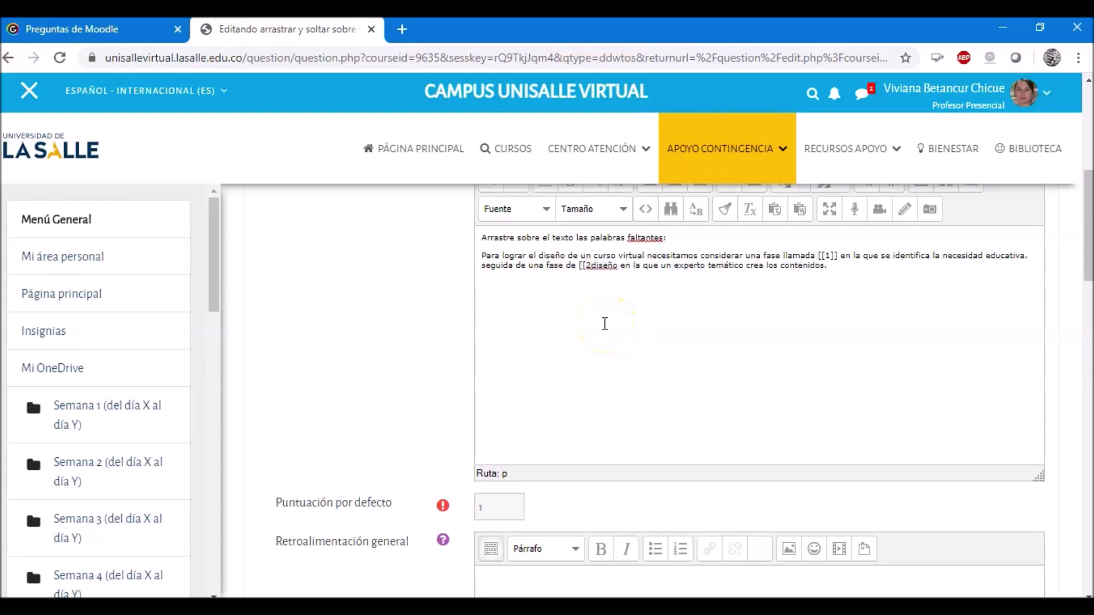
type("]]")
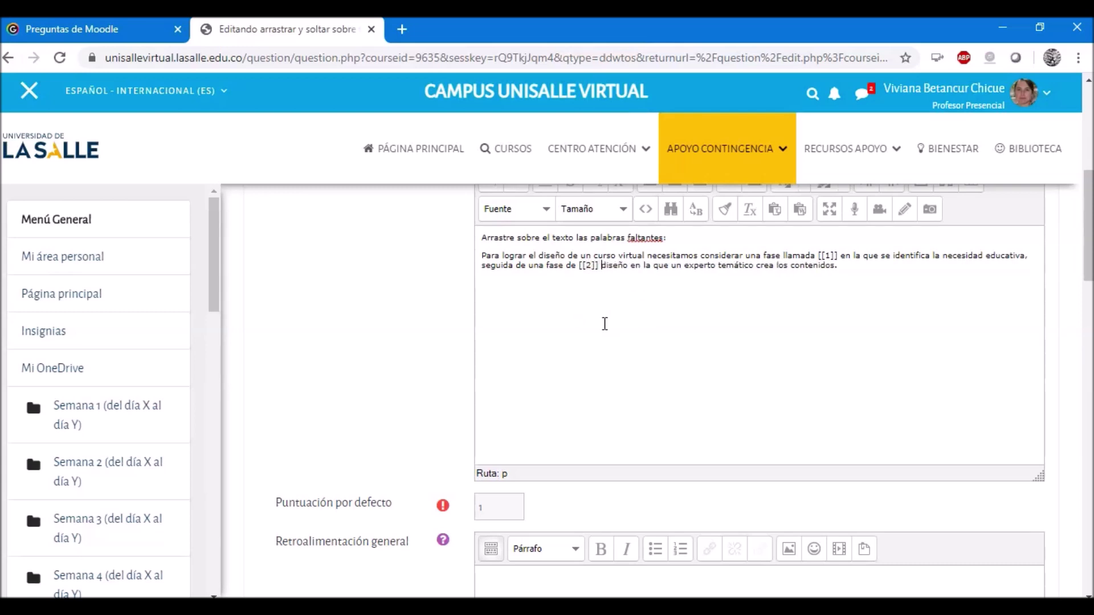
left_click(606, 270)
left_click_drag(605, 271, 629, 267)
key("Delete")
Enter "diseño" as the answer for Opción 2 and turn on shuffling of the options
scroll(703, 367, "down", 8)
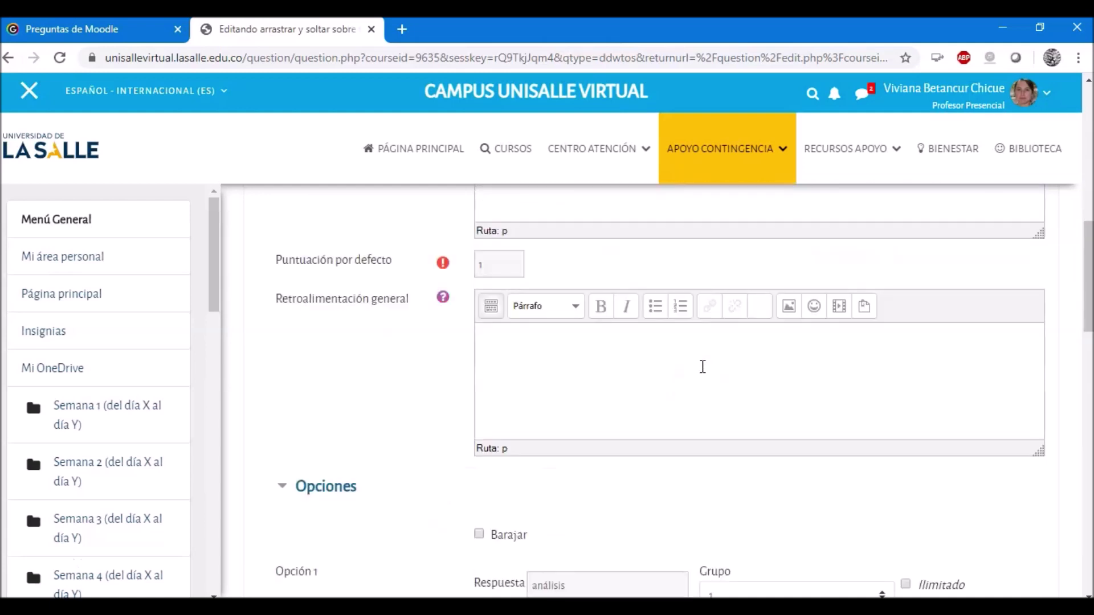
left_click(577, 410)
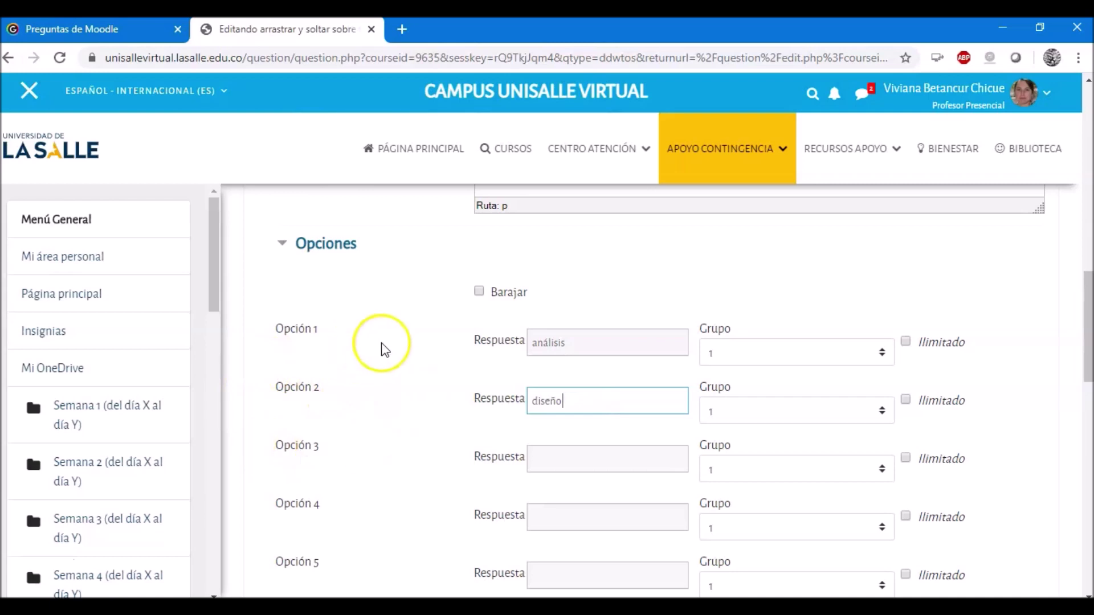
left_click(479, 293)
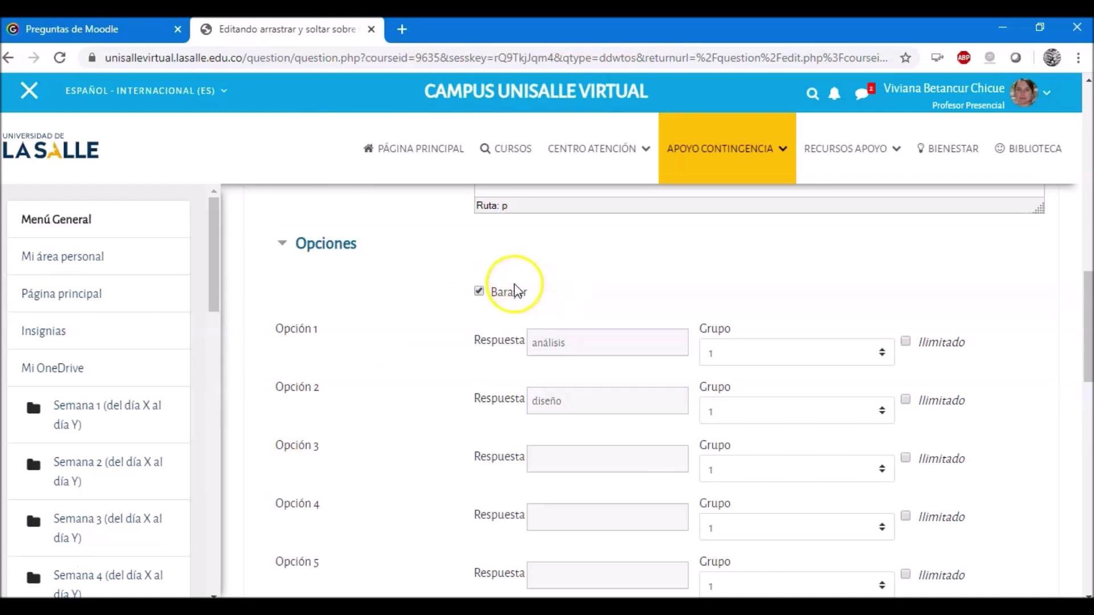
Review the question statement, checking where the placeholders [[1]] and [[2]] stand in the paragraph
left_click_drag(1089, 367, 1089, 271)
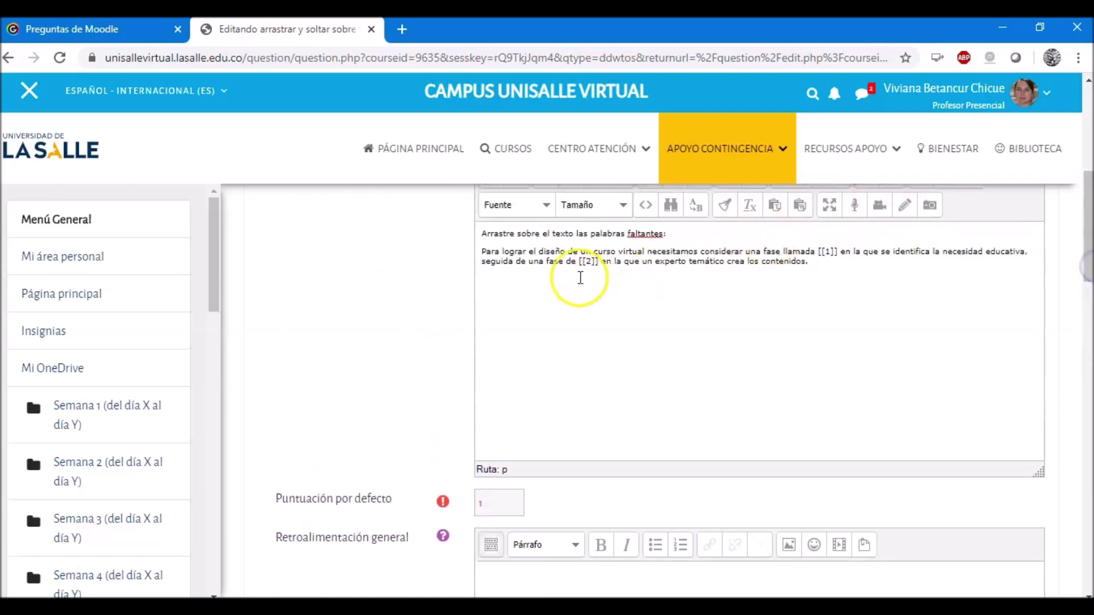
left_click(827, 260)
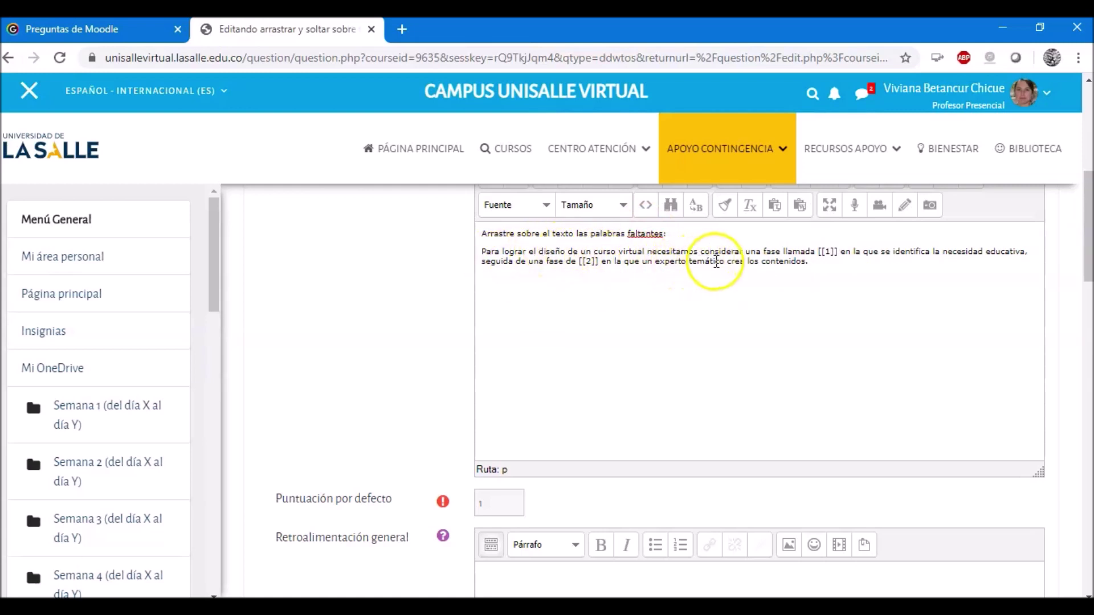
left_click_drag(818, 251, 843, 251)
left_click(853, 285)
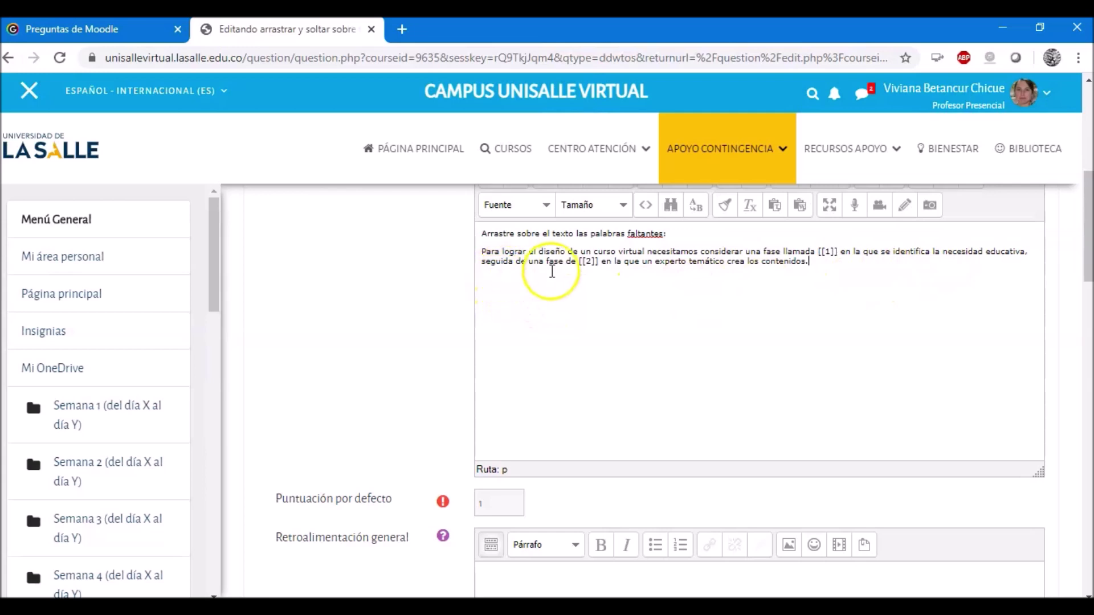
left_click(580, 261)
left_click_drag(580, 261, 599, 261)
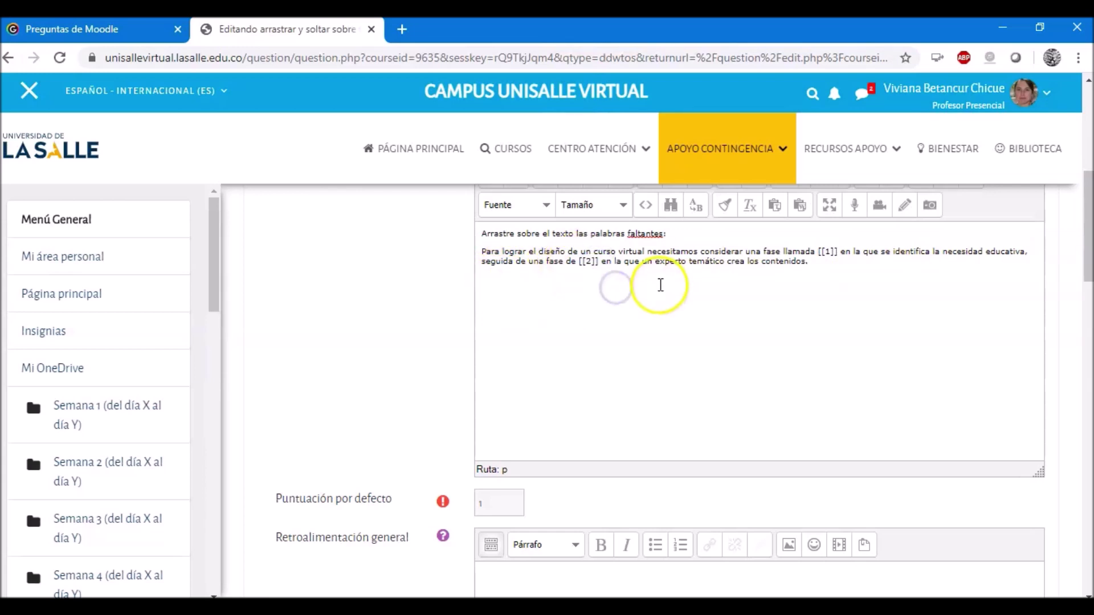
left_click(811, 262)
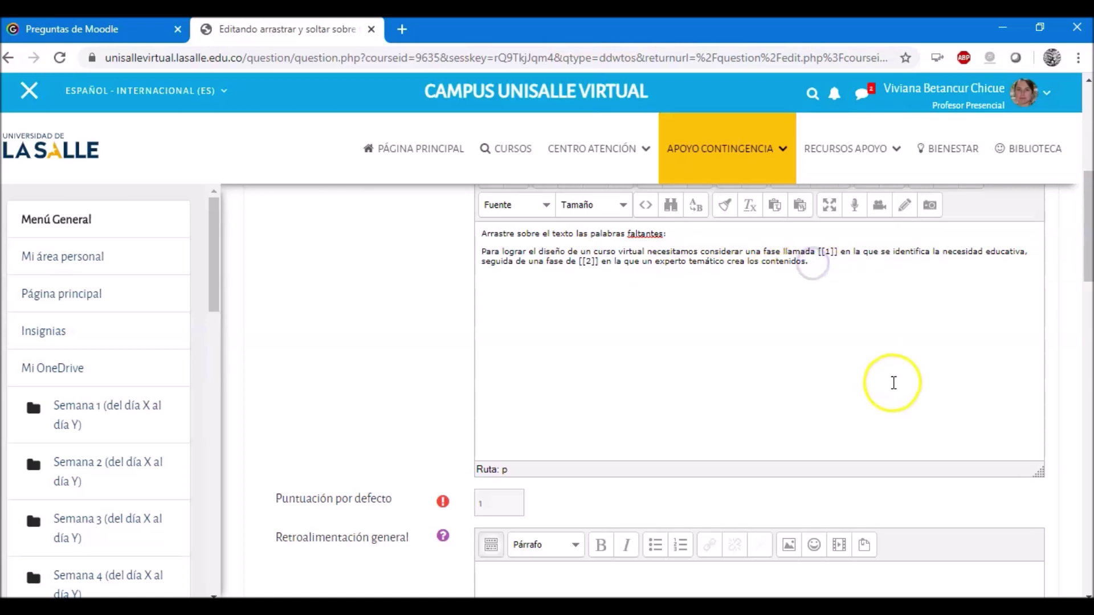
Save the drag-and-drop into text question and return to the question bank
left_click(1088, 235)
left_click_drag(1087, 234, 1090, 411)
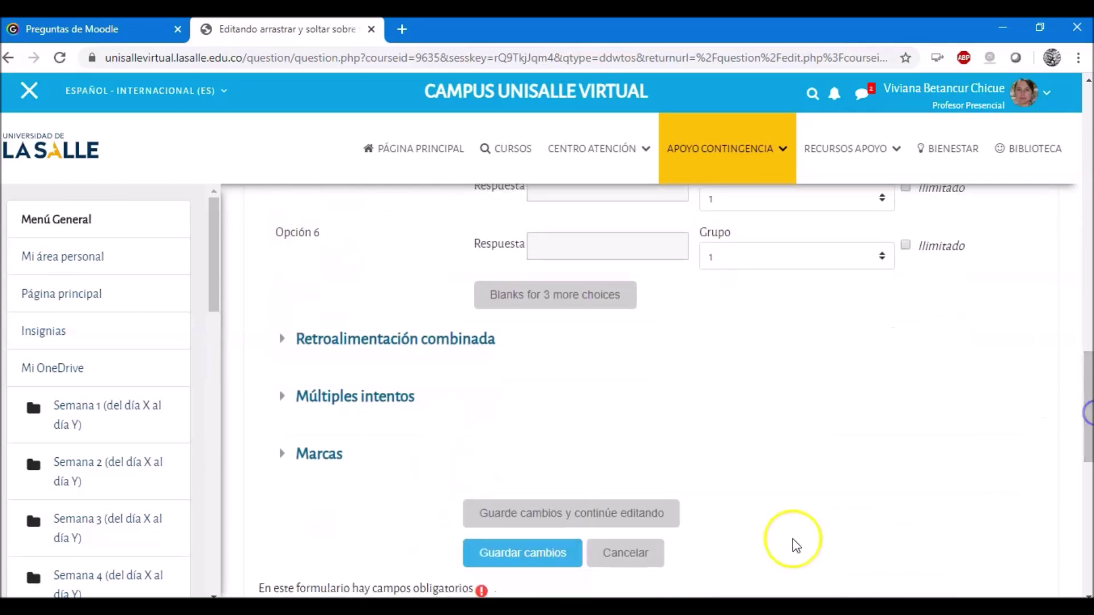
left_click(490, 553)
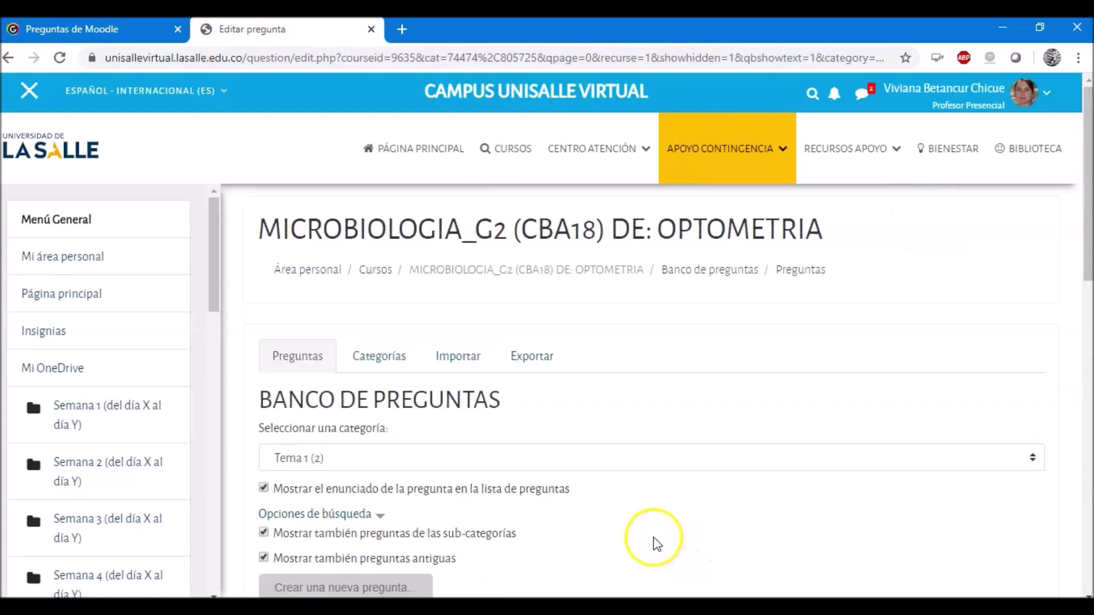
Preview the "Ejemplo arrastrar" question and place "diseño" in the first gap and "análisis" in the second
scroll(747, 480, "down", 4)
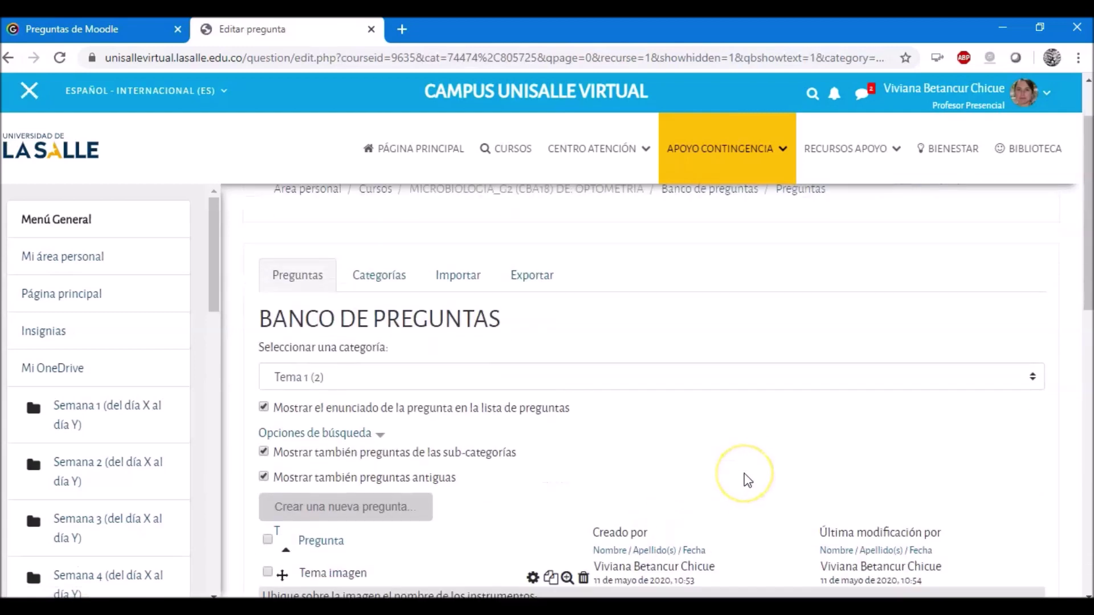
scroll(745, 474, "down", 2)
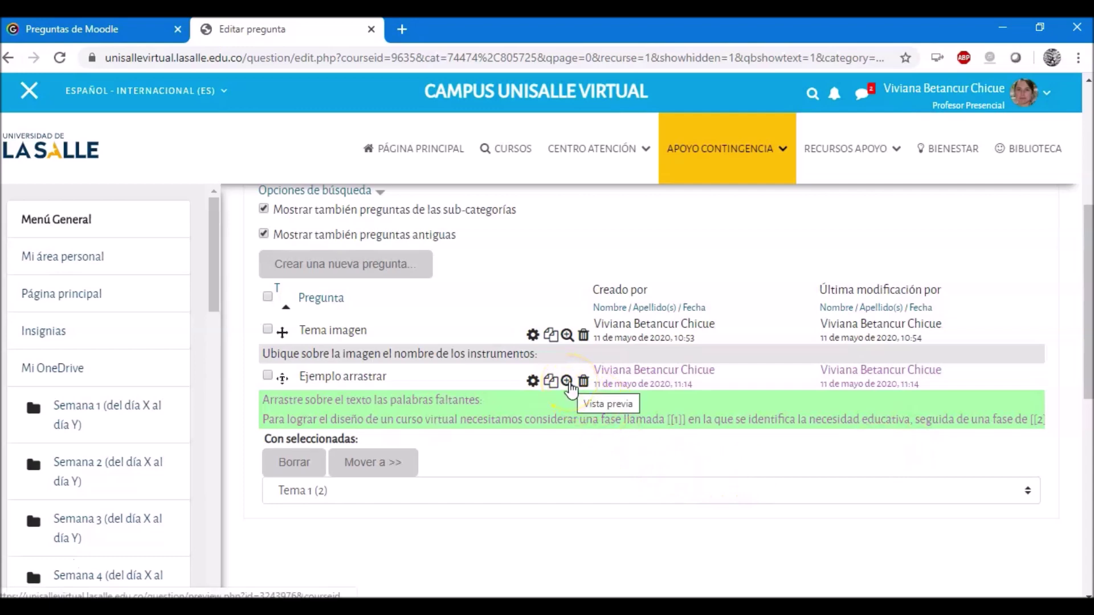
left_click(568, 381)
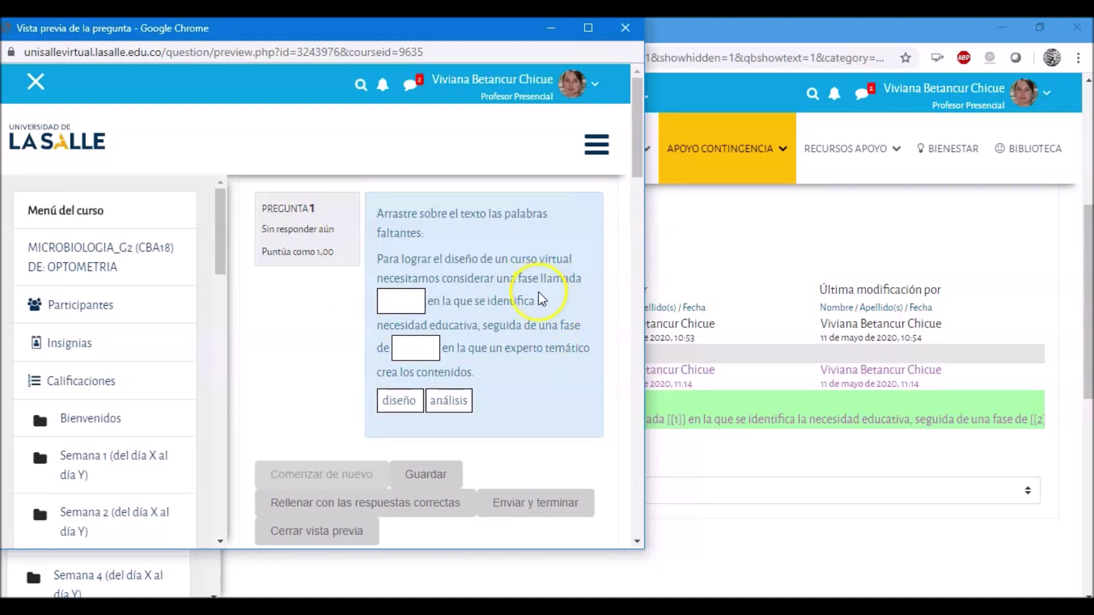
left_click_drag(398, 401, 402, 314)
left_click_drag(448, 400, 416, 347)
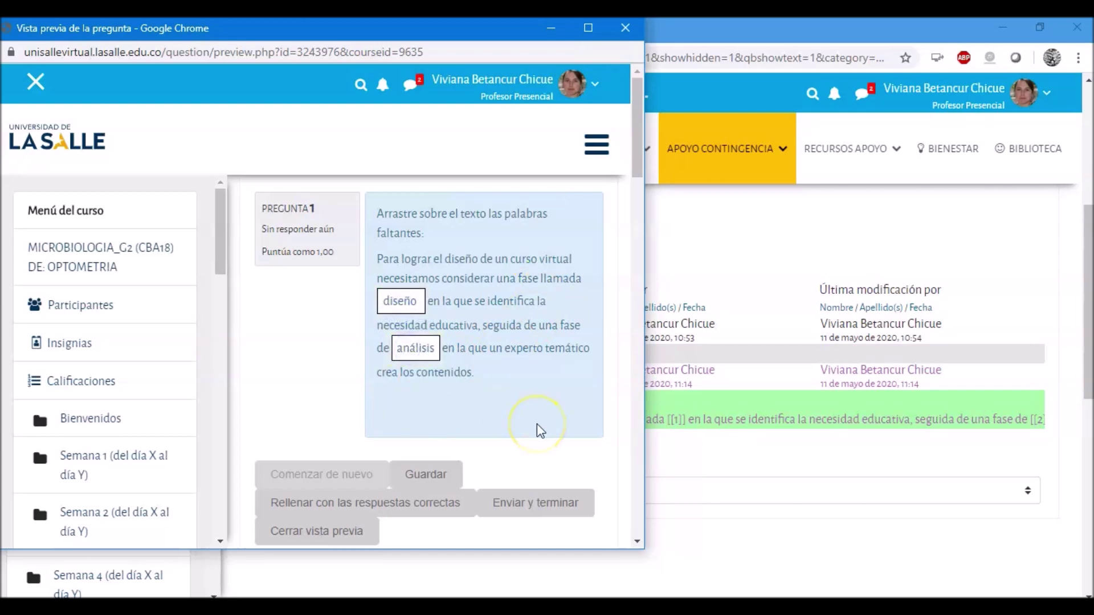
Submit and finish the previewed attempt, review the feedback on both gaps, and close the preview window
scroll(539, 428, "down", 1)
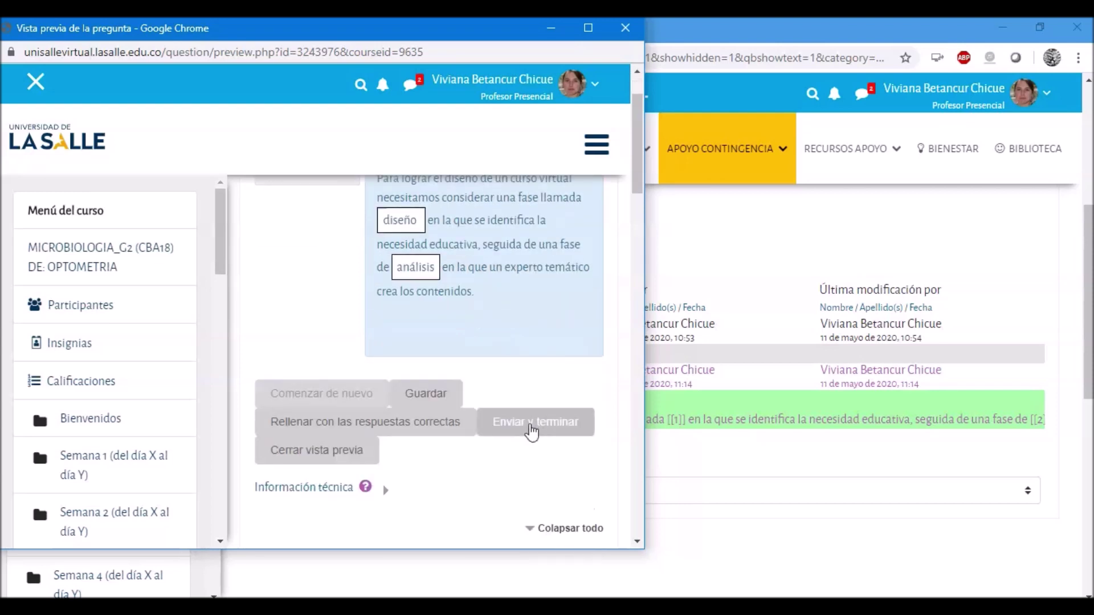
left_click(531, 425)
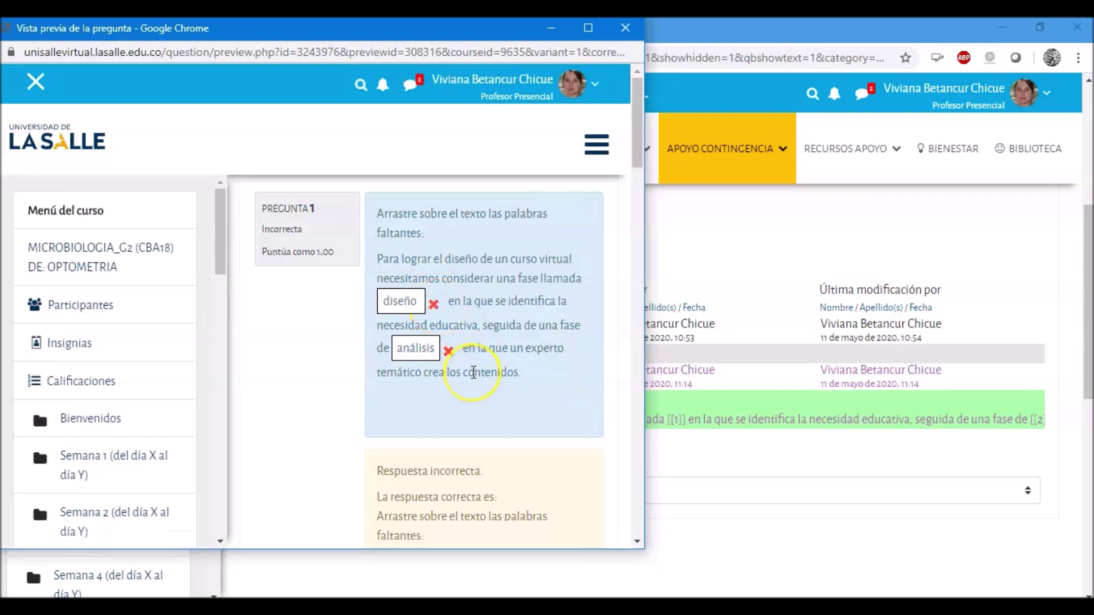
scroll(473, 373, "down", 2)
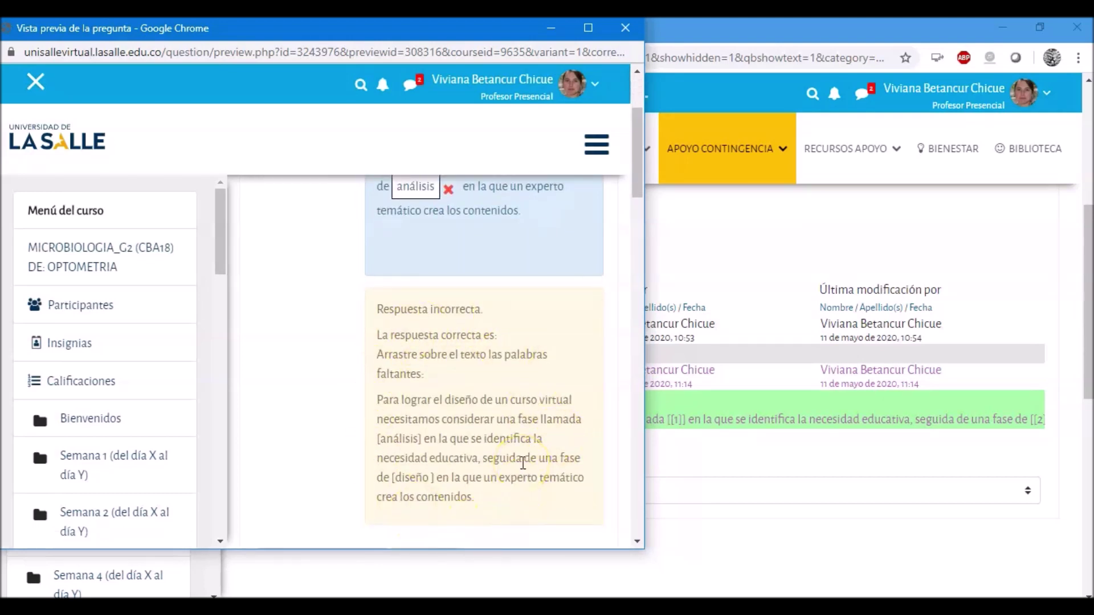
scroll(523, 463, "up", 1)
scroll(525, 470, "down", 3)
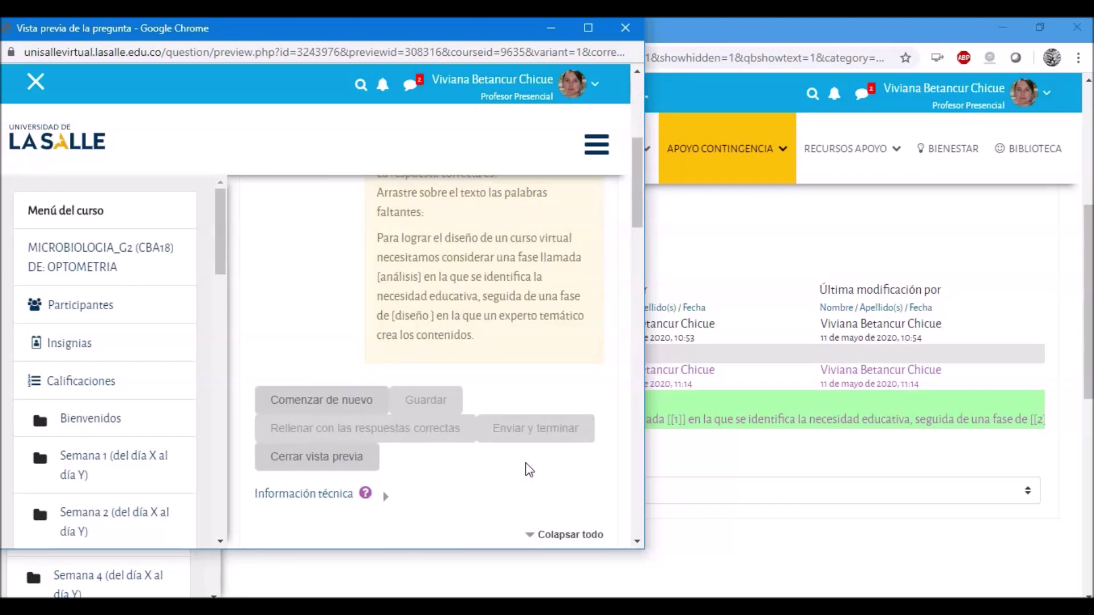
left_click(625, 28)
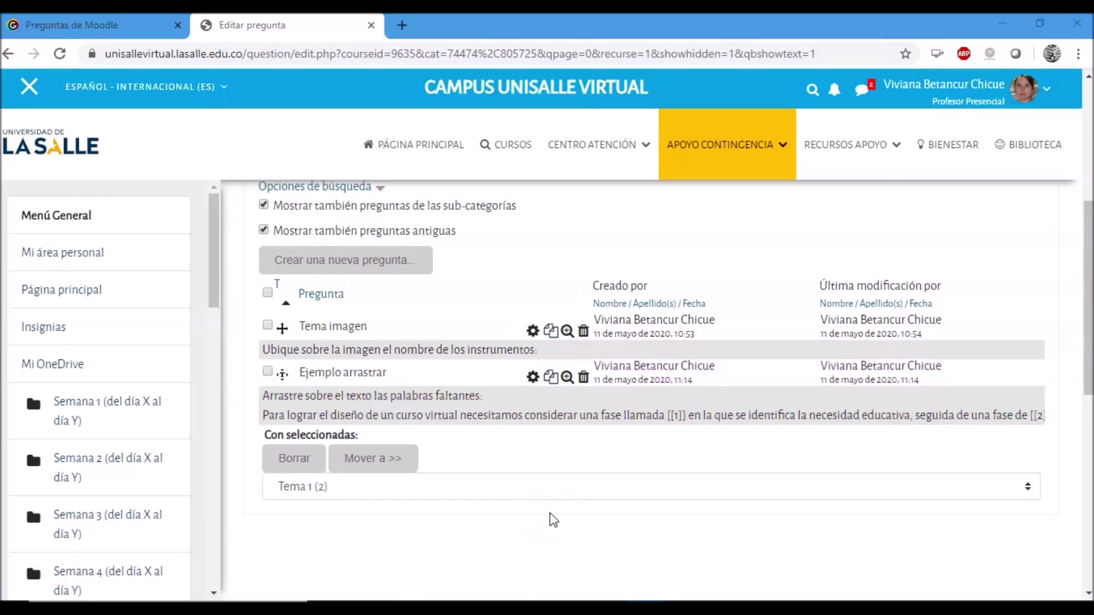
left_click(524, 518)
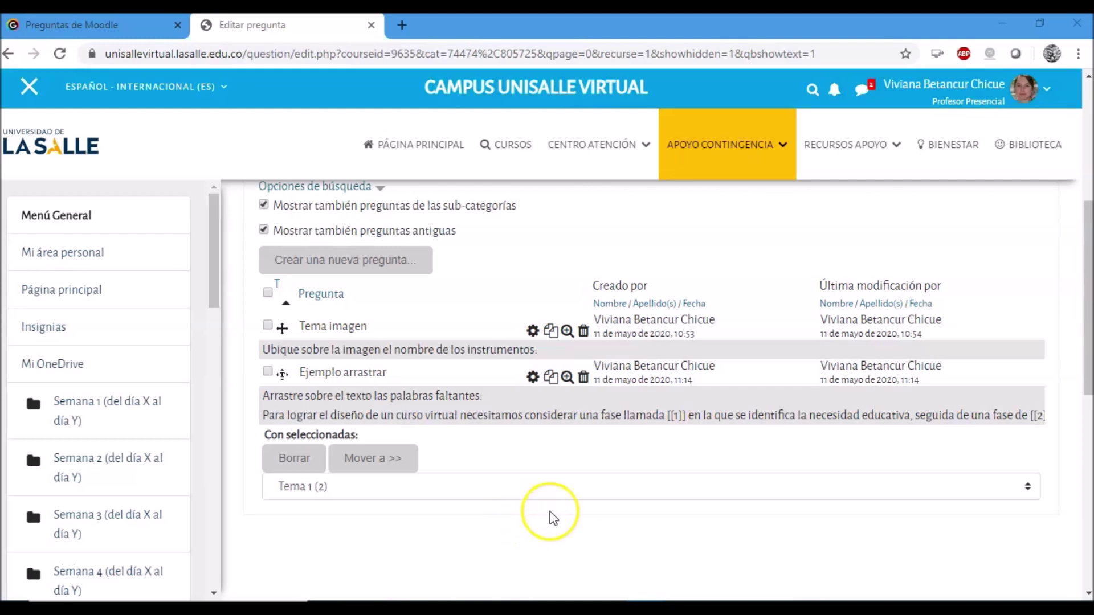
left_click(444, 300)
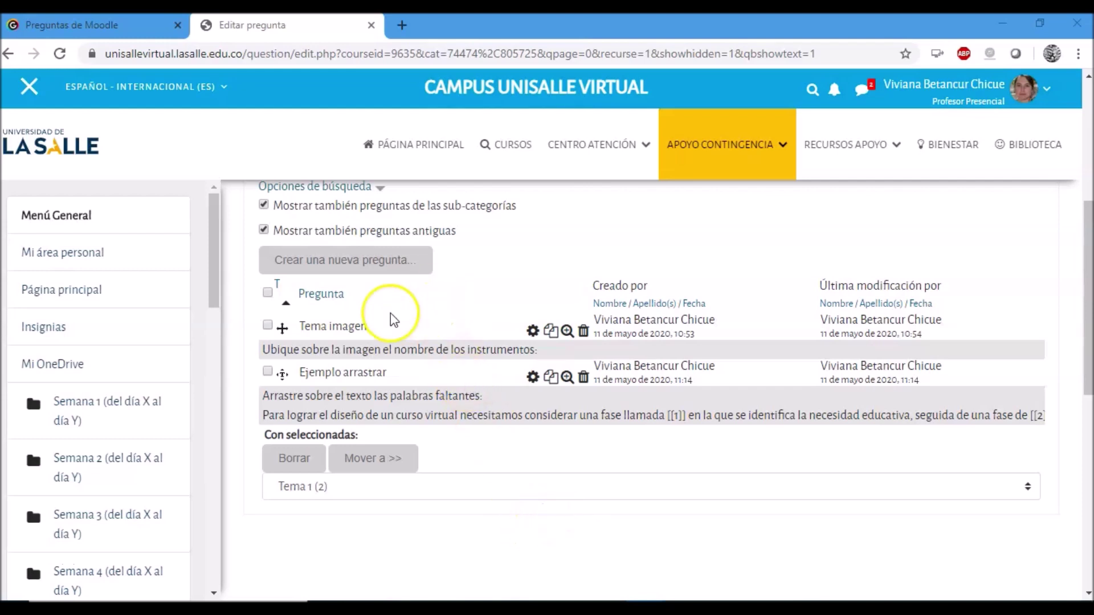
left_click(340, 267)
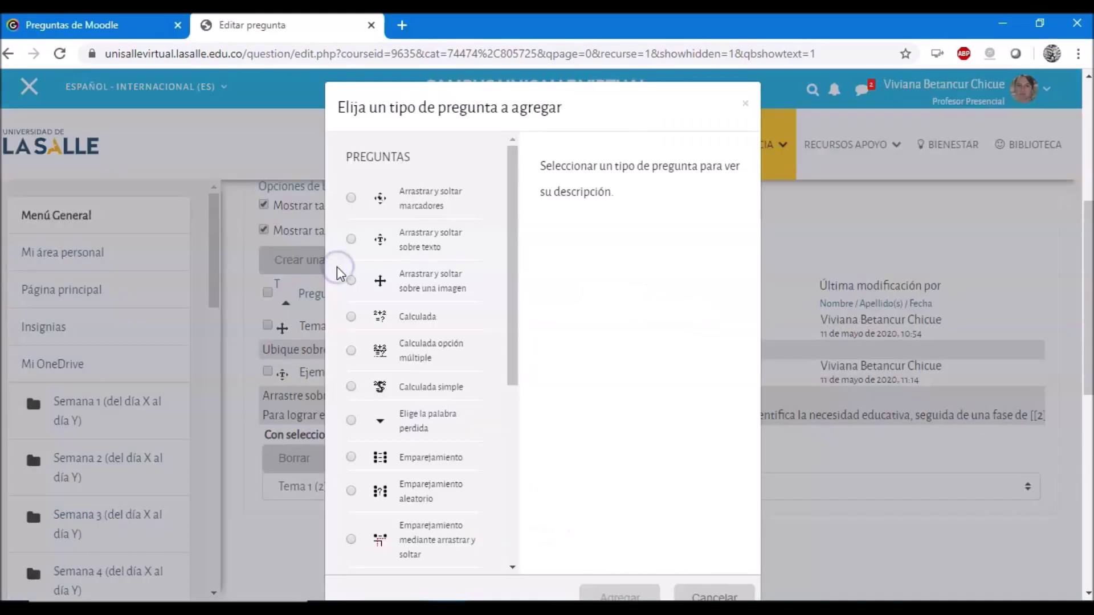
left_click_drag(513, 278, 509, 338)
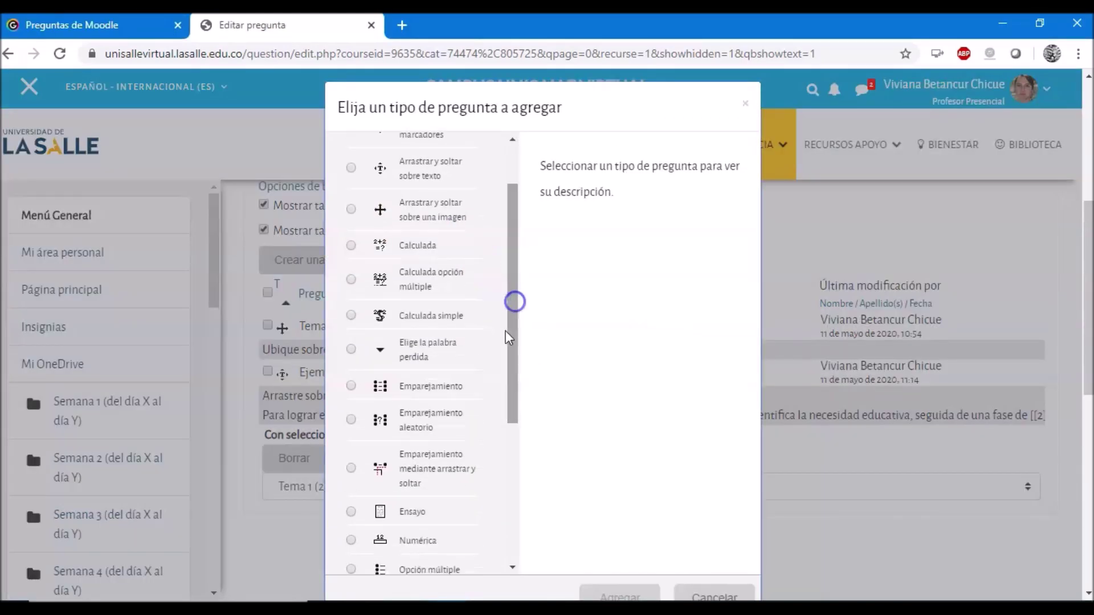
left_click(350, 352)
left_click_drag(513, 317, 510, 394)
scroll(690, 456, "down", 3)
left_click(616, 435)
scroll(616, 439, "up", 5)
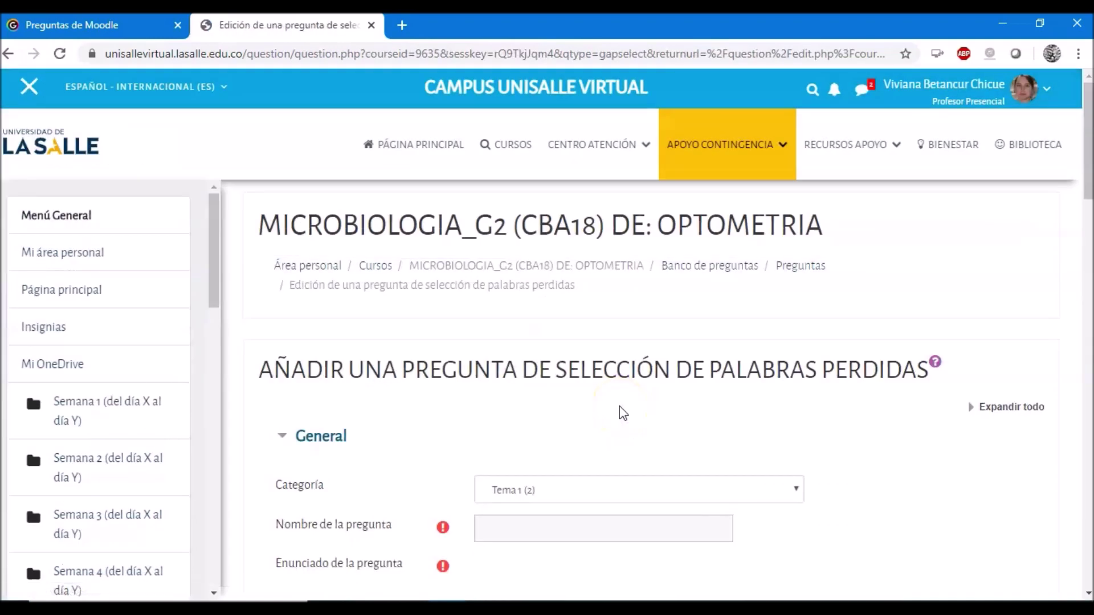
scroll(620, 405, "down", 6)
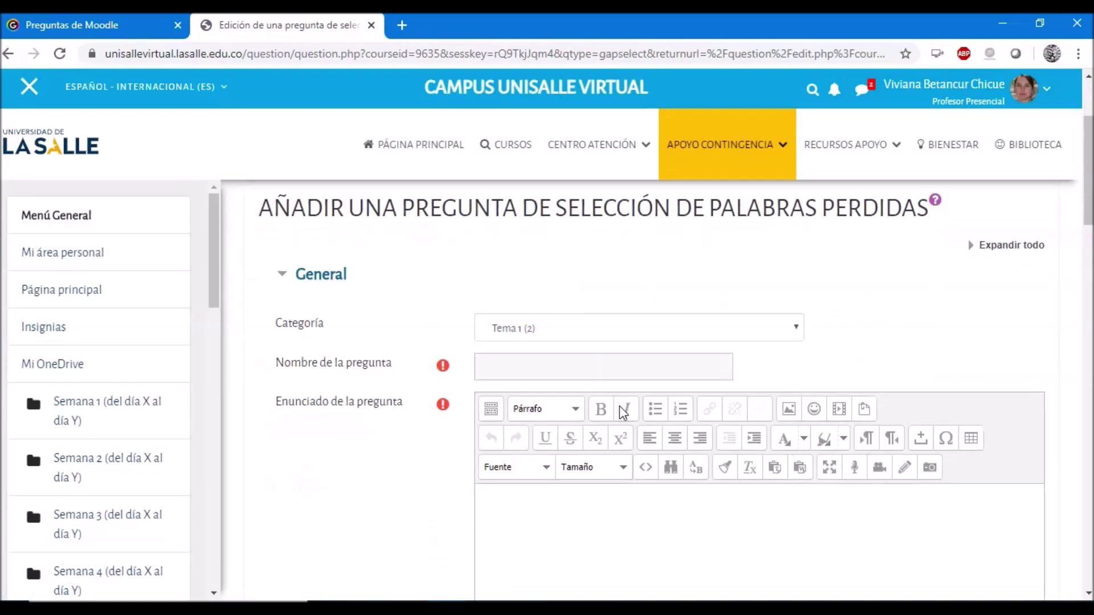
left_click(569, 333)
left_click(513, 206)
type("E")
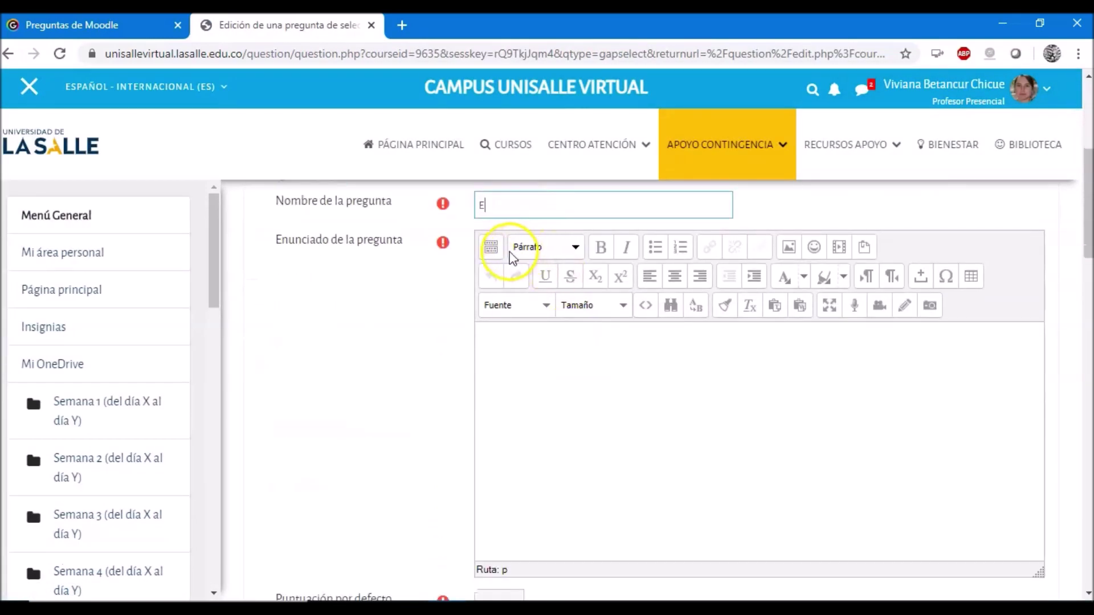
type("jemplo p")
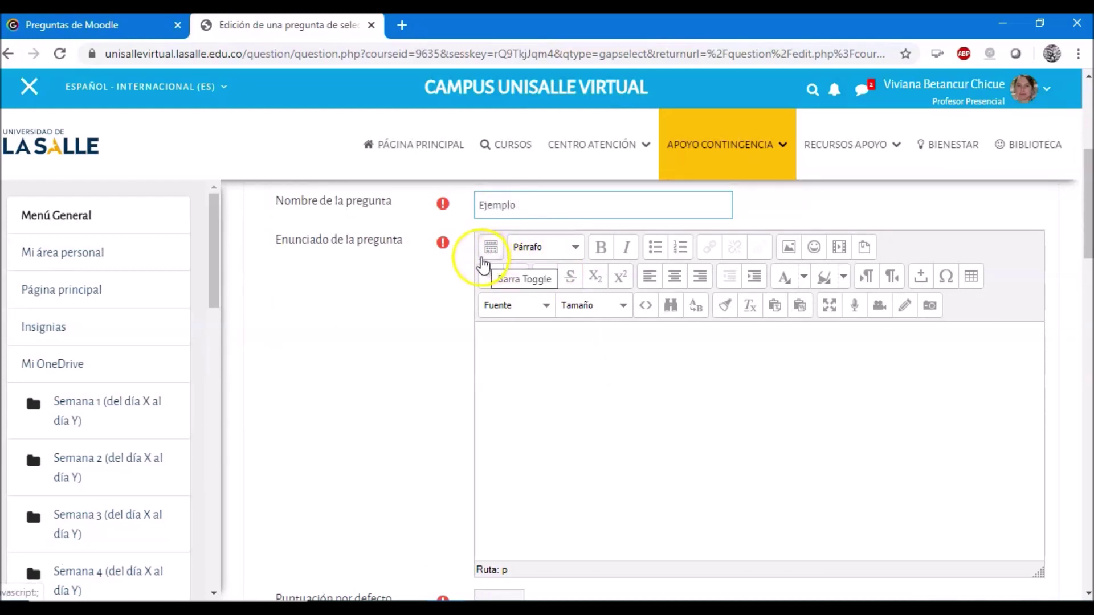
type("erdida")
left_click(518, 381)
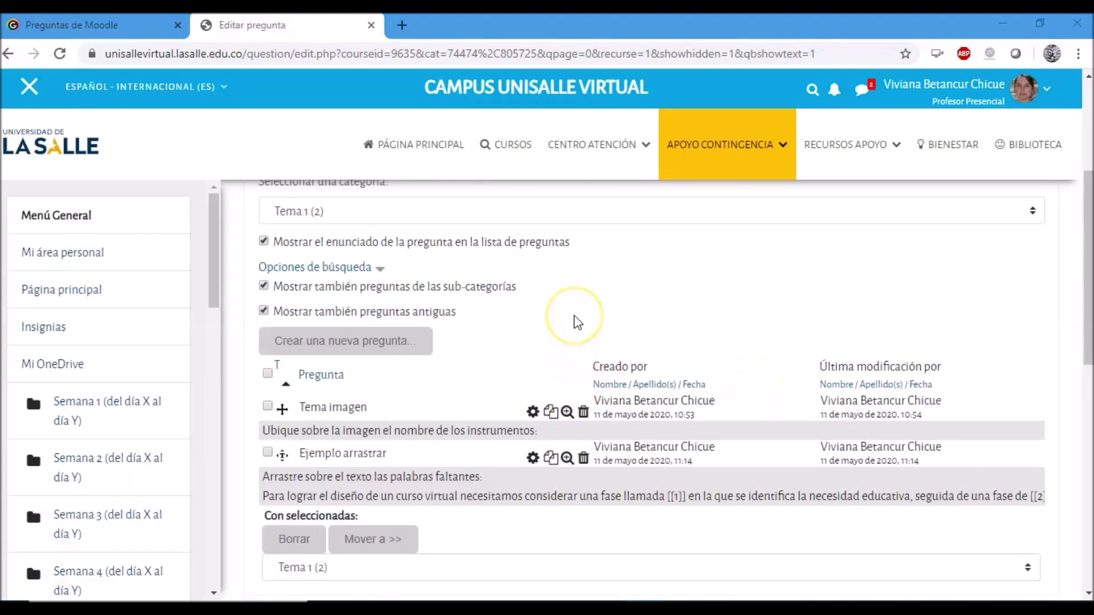
Add a new question of the type "Elige la palabra perdida" to the question bank
left_click(313, 343)
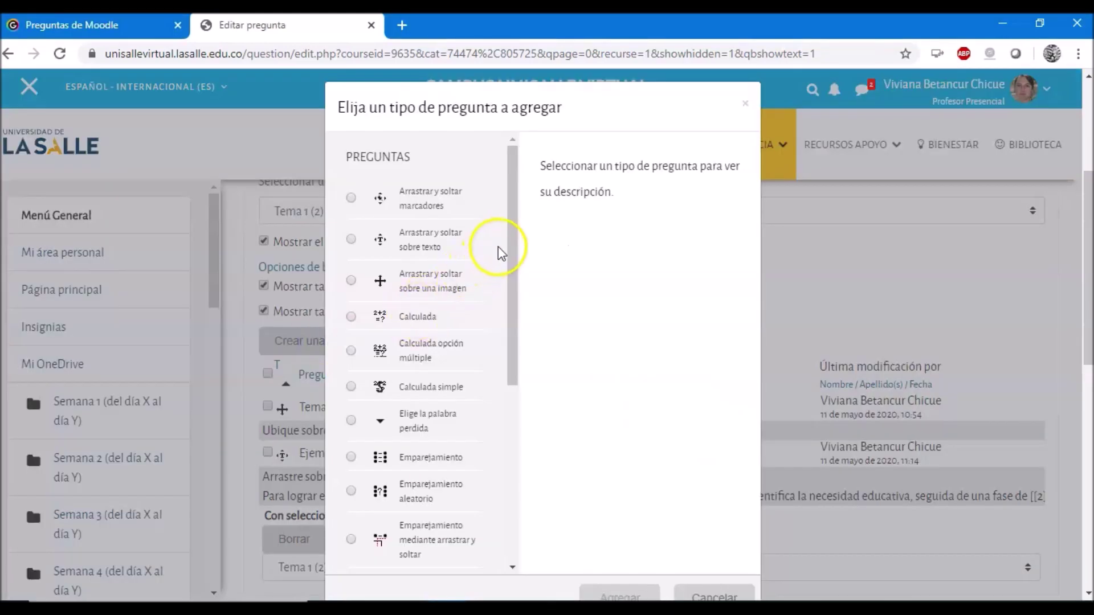
left_click(516, 241)
left_click_drag(515, 241, 518, 300)
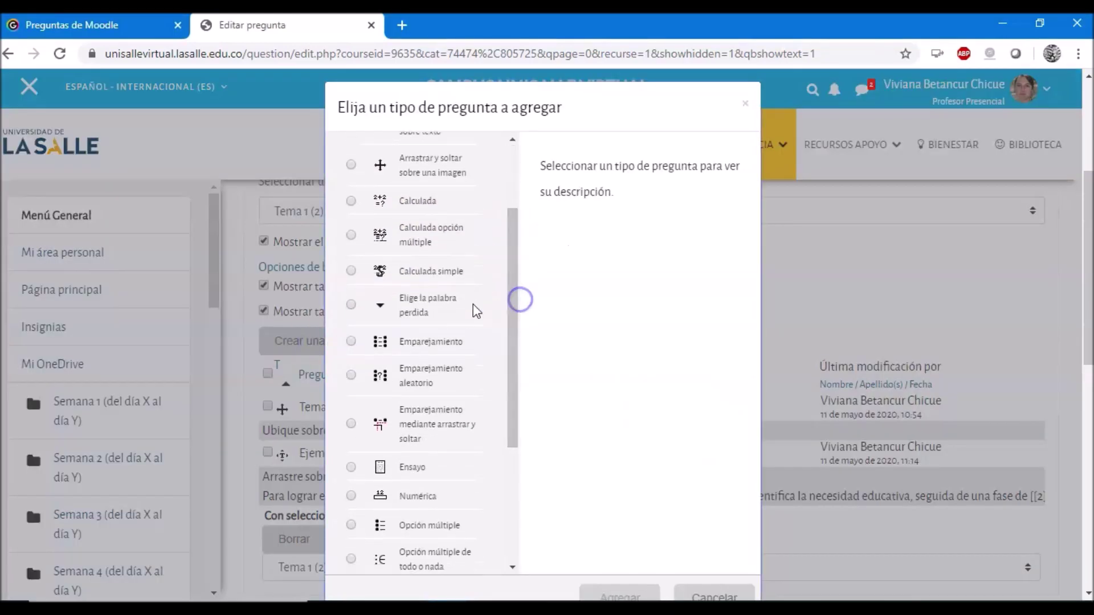
left_click(353, 308)
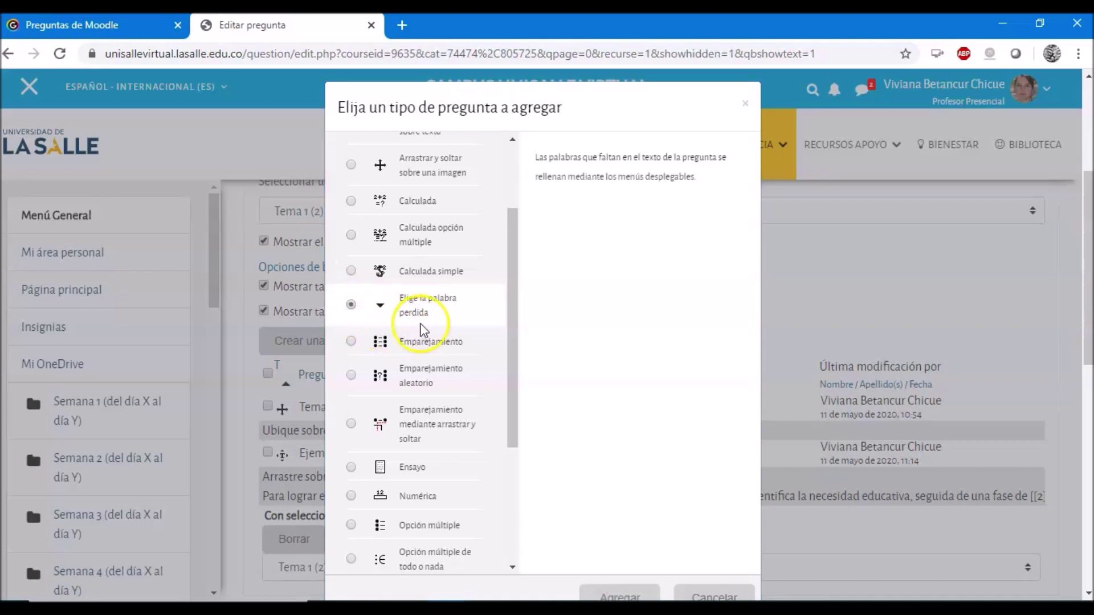
scroll(586, 371, "down", 3)
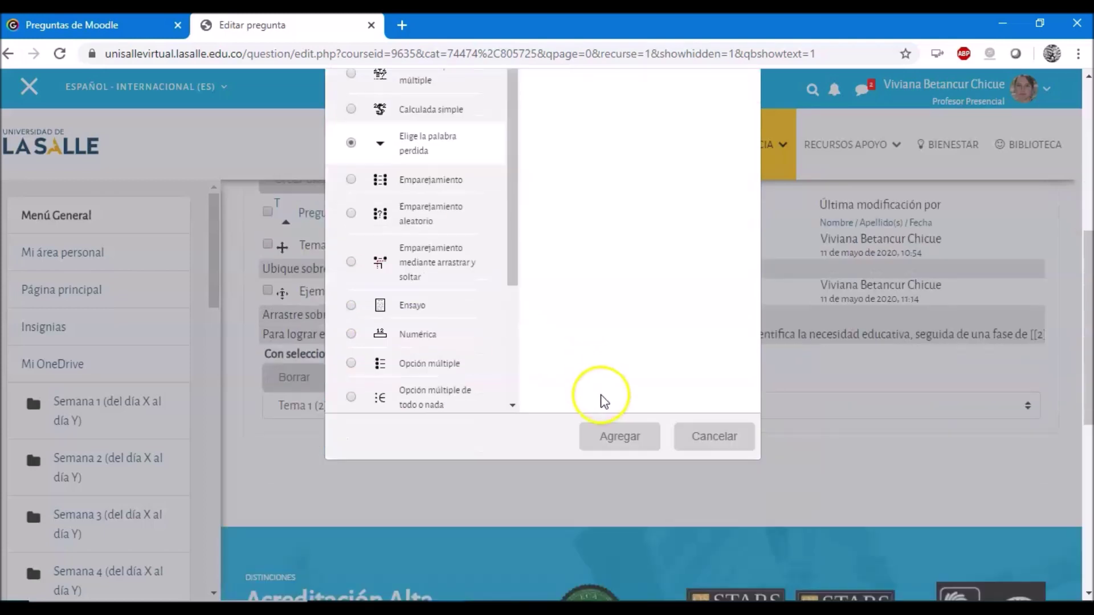
left_click(610, 445)
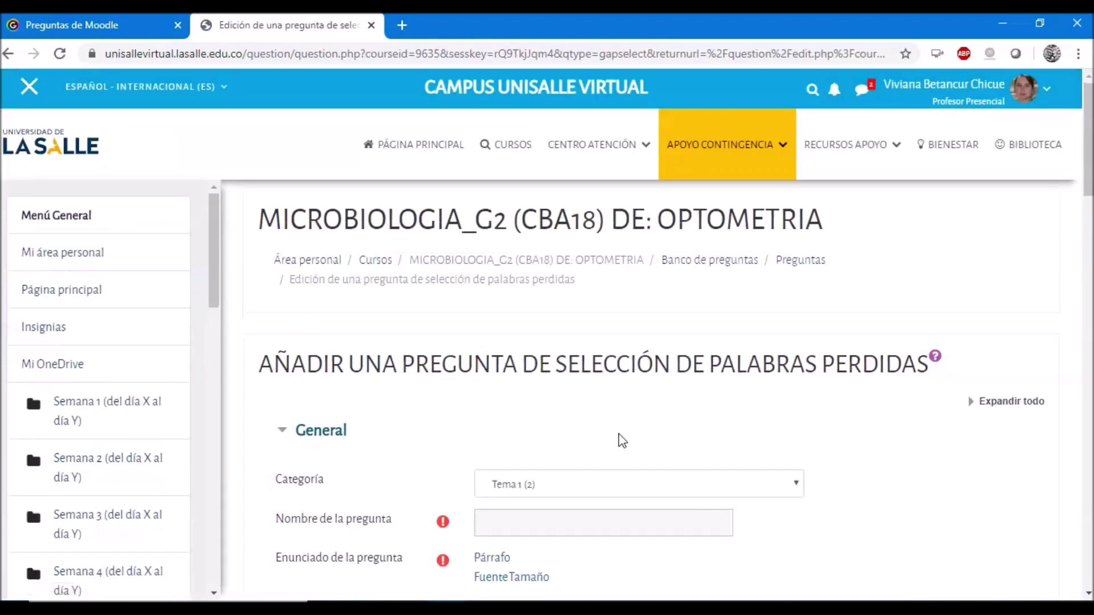
Name the missing-words question "Ejemplo perdida"
scroll(620, 439, "down", 3)
left_click(523, 370)
type("Ejemplo perdida")
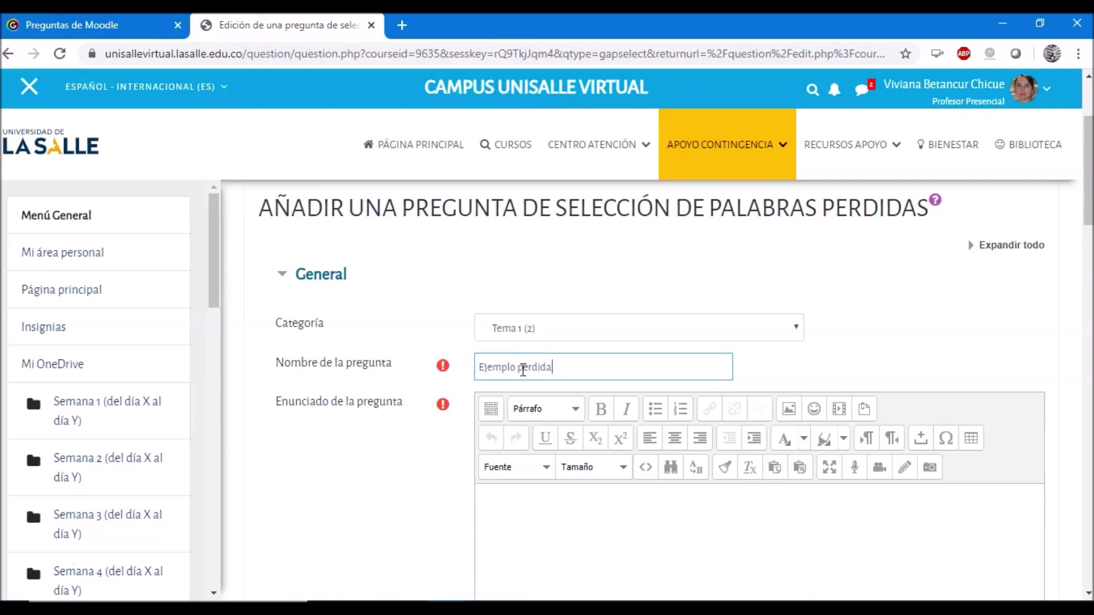
Fill in the question statement with "Complete la frase:" followed by the copied paragraph about designing a virtual course
scroll(532, 368, "down", 3)
left_click(538, 363)
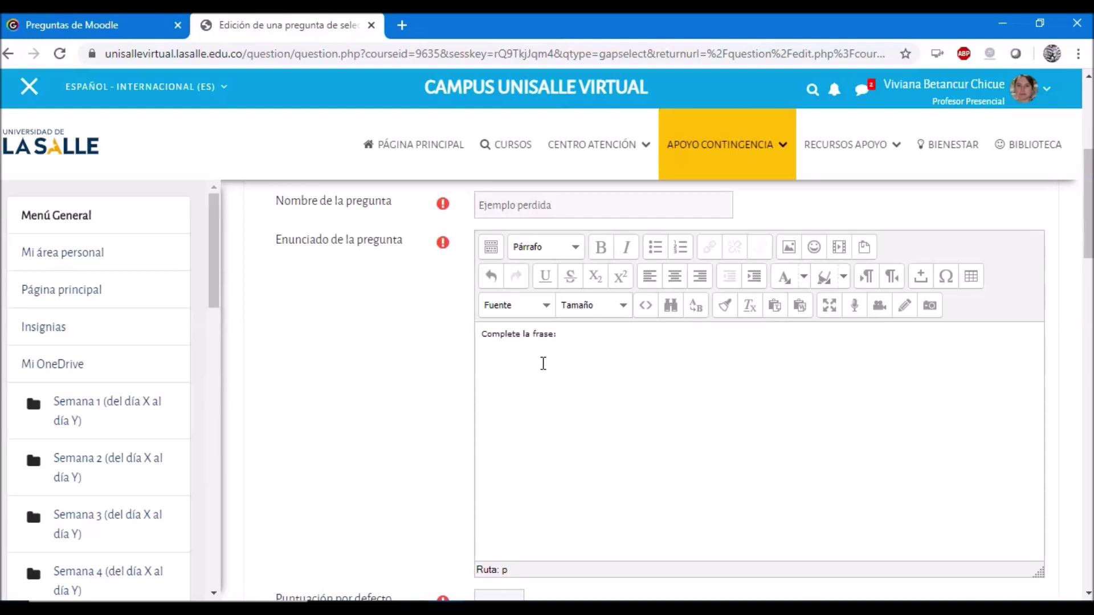
key("ctrl+v")
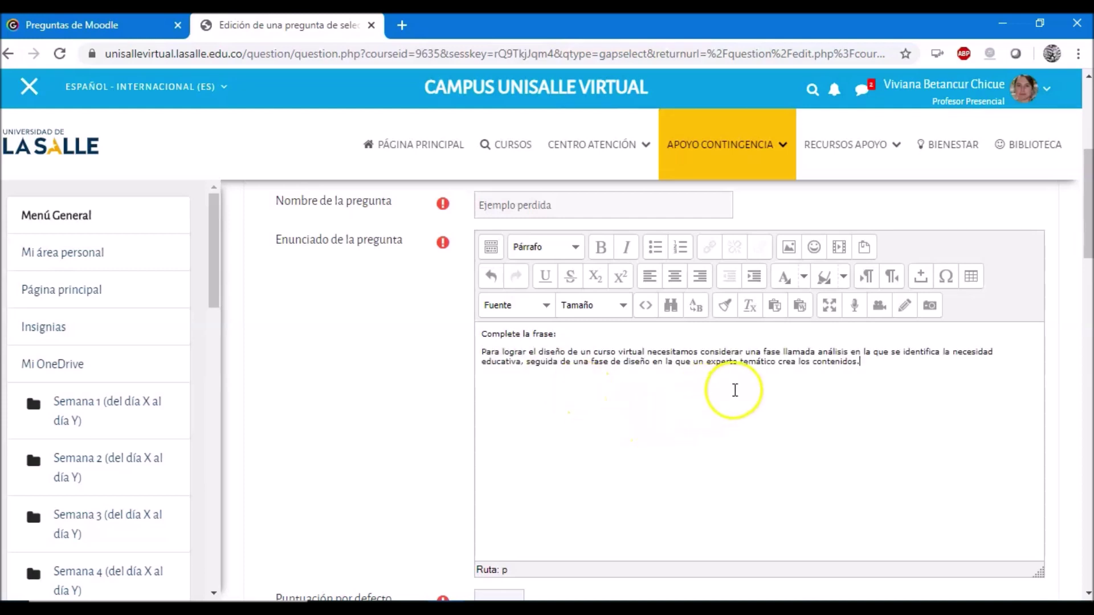
left_click_drag(491, 353, 914, 378)
left_click(901, 371)
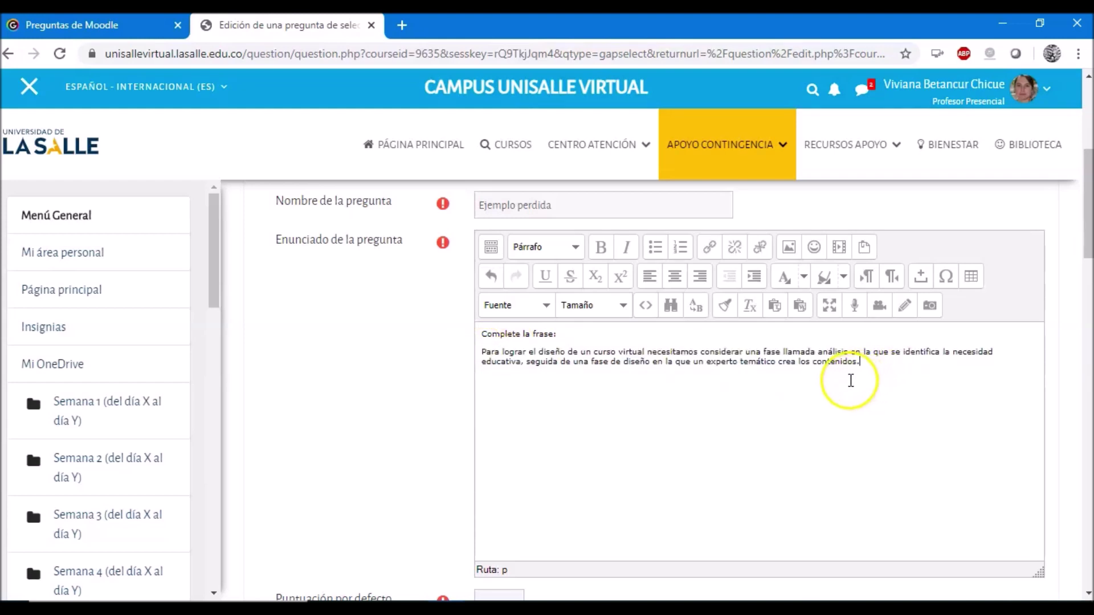
Replace the word "análisis" in the paragraph with the placeholder [[1]], copying the word to the clipboard
left_click(818, 352)
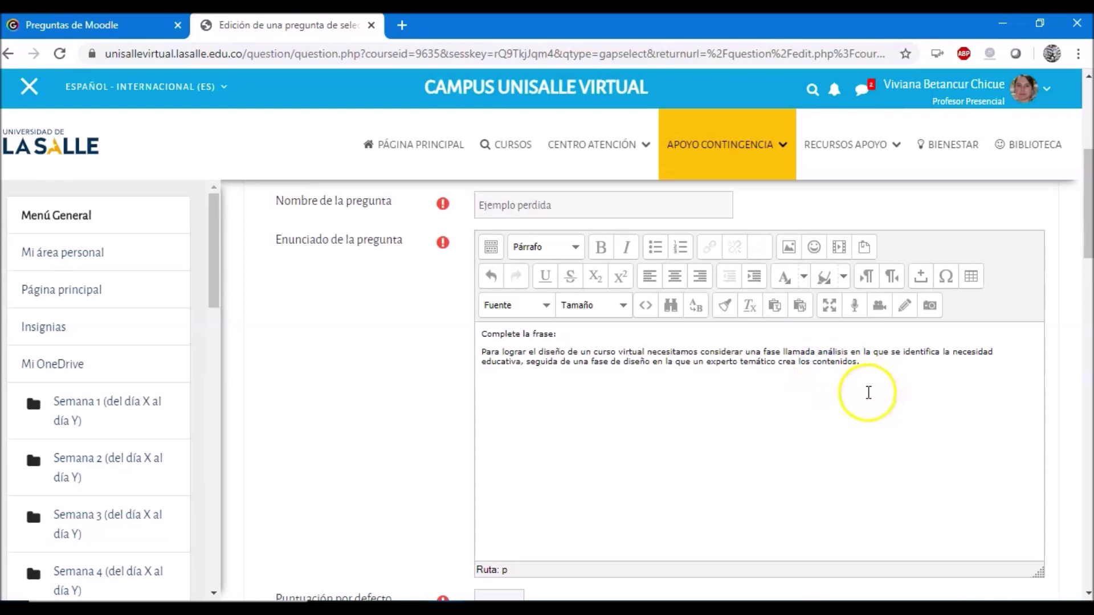
type("[[1")
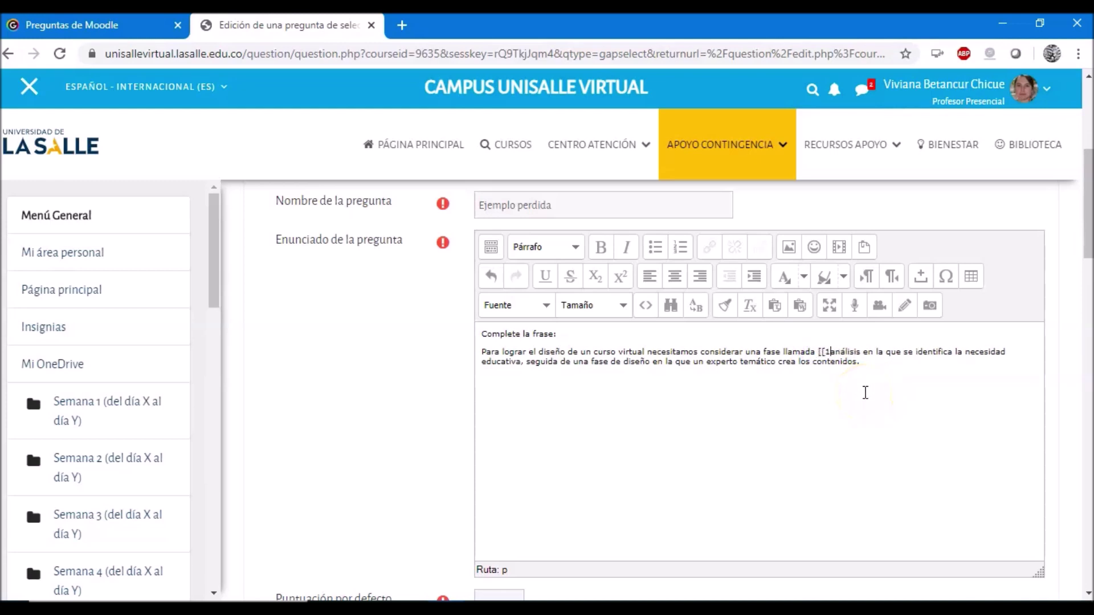
type("]]")
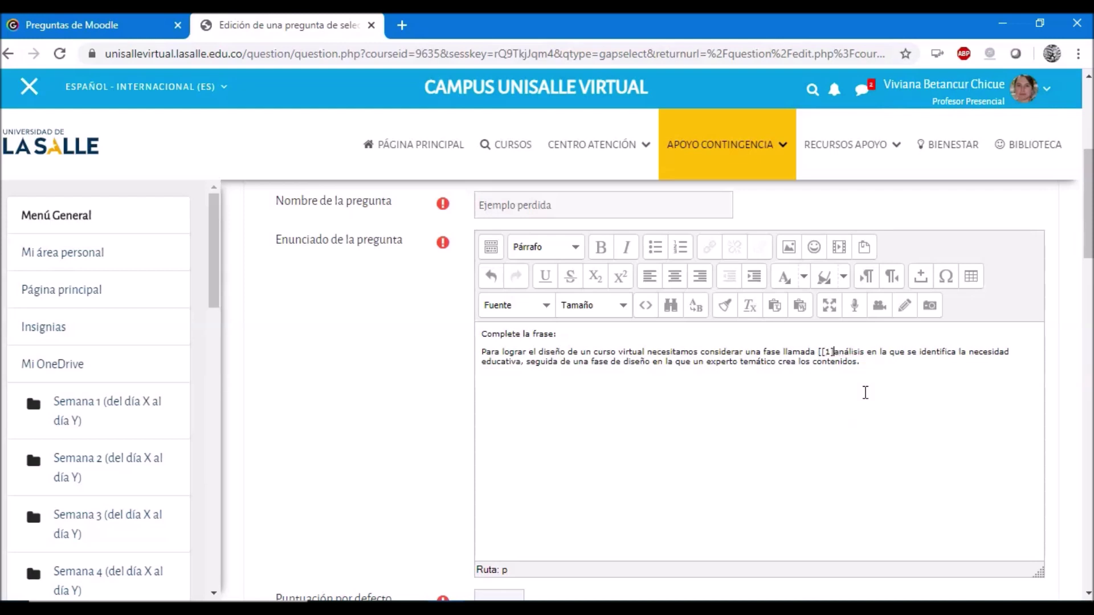
left_click_drag(840, 353, 871, 352)
key("ctrl+c")
key("BackSpace")
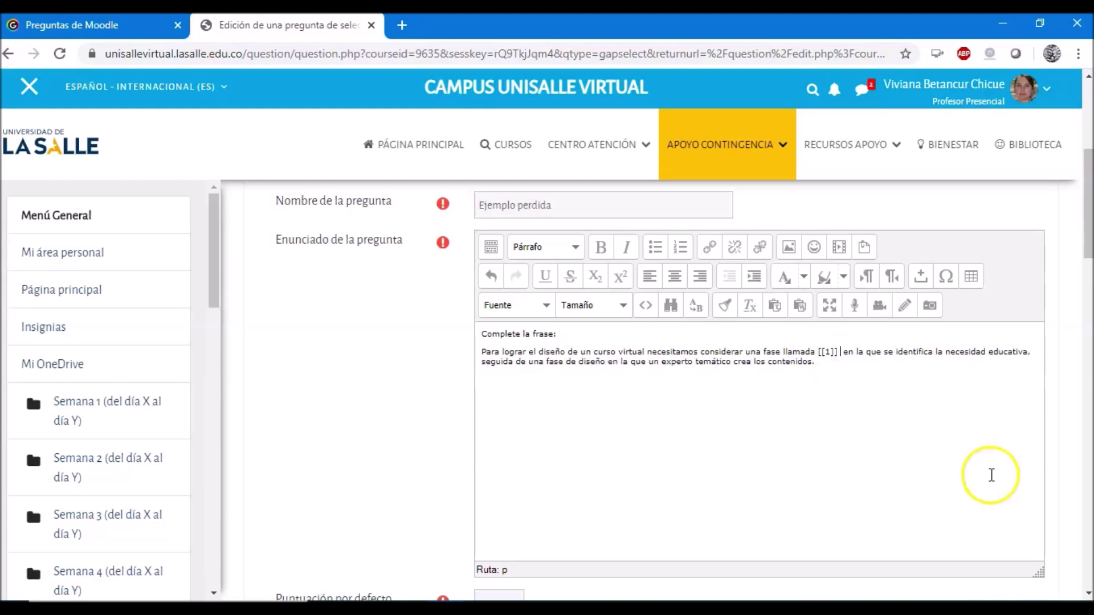
Paste "análisis" as the answer for Opción 1 and turn on shuffling of the options
scroll(895, 450, "down", 3)
scroll(895, 450, "down", 6)
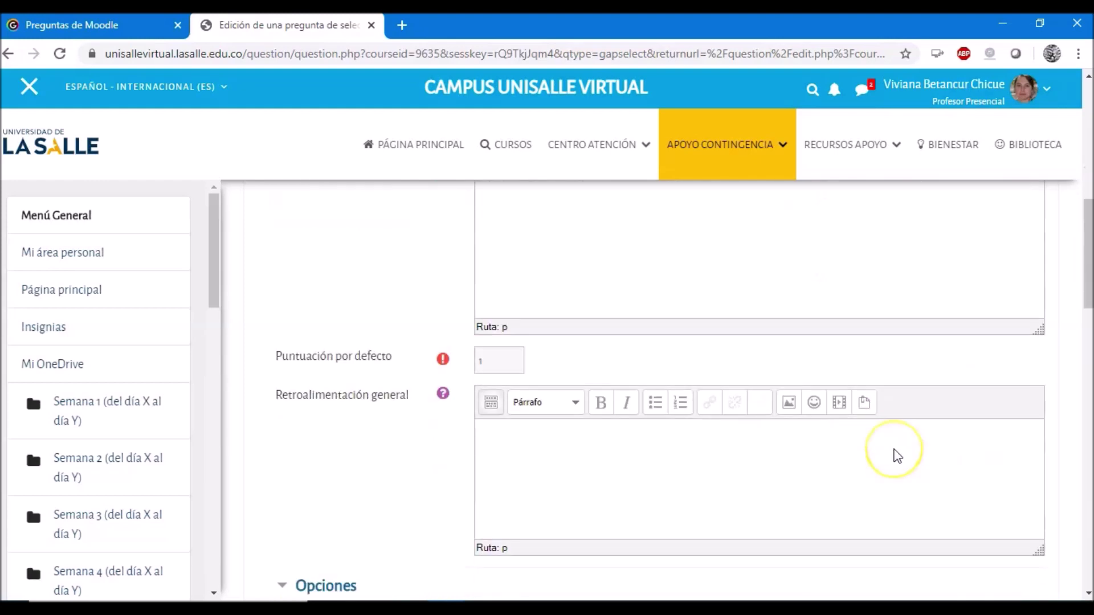
left_click(556, 444)
key("ctrl+v")
left_click(479, 391)
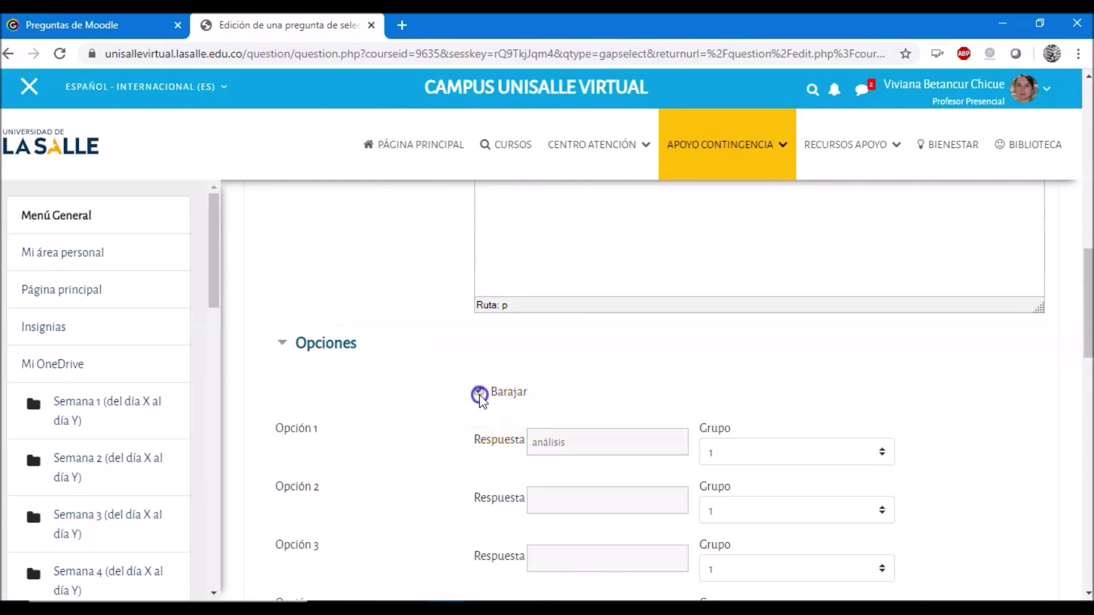
Remove the extra space after the placeholder [[1]] in the question statement
scroll(889, 410, "up", 3)
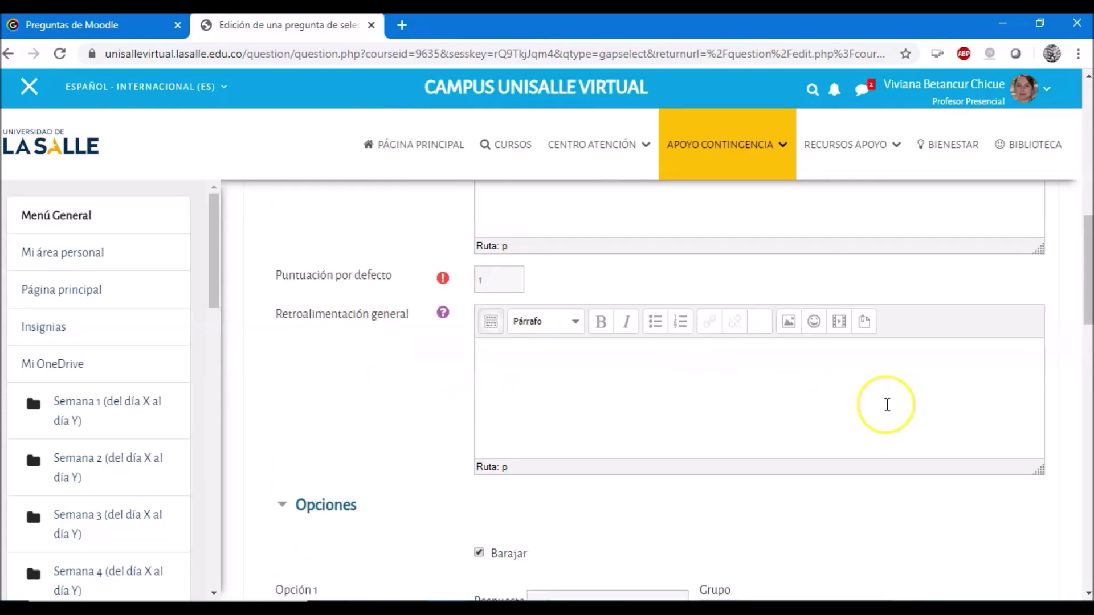
scroll(887, 404, "up", 5)
left_click(840, 352)
key("Delete")
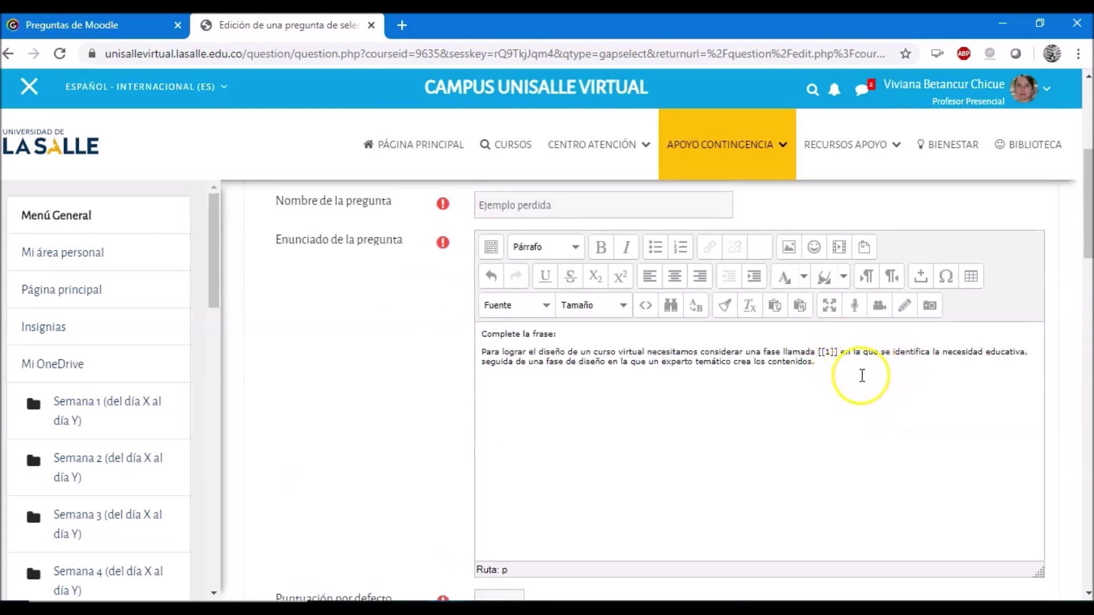
Replace the word "diseño" after "seguida de una fase de" with the placeholder [[2]]
left_click(580, 361)
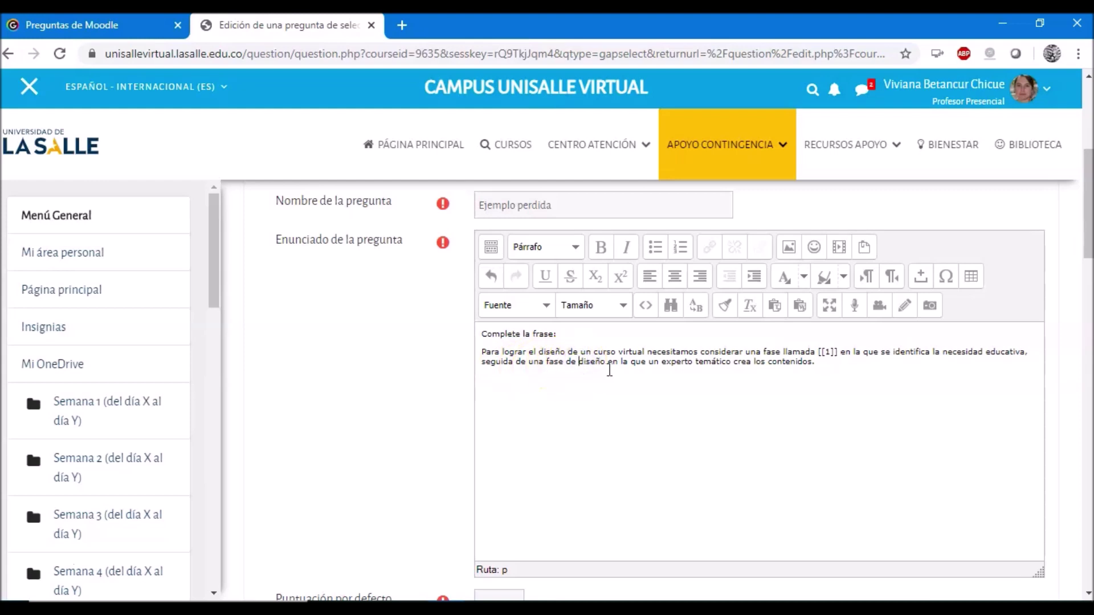
type("[[2]]")
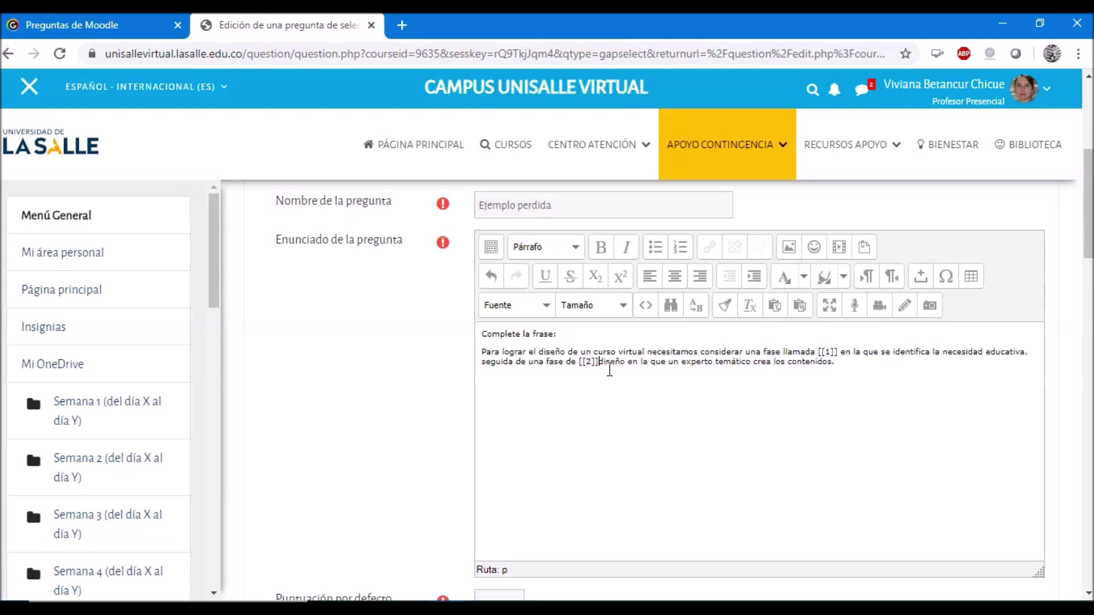
left_click_drag(600, 364, 629, 365)
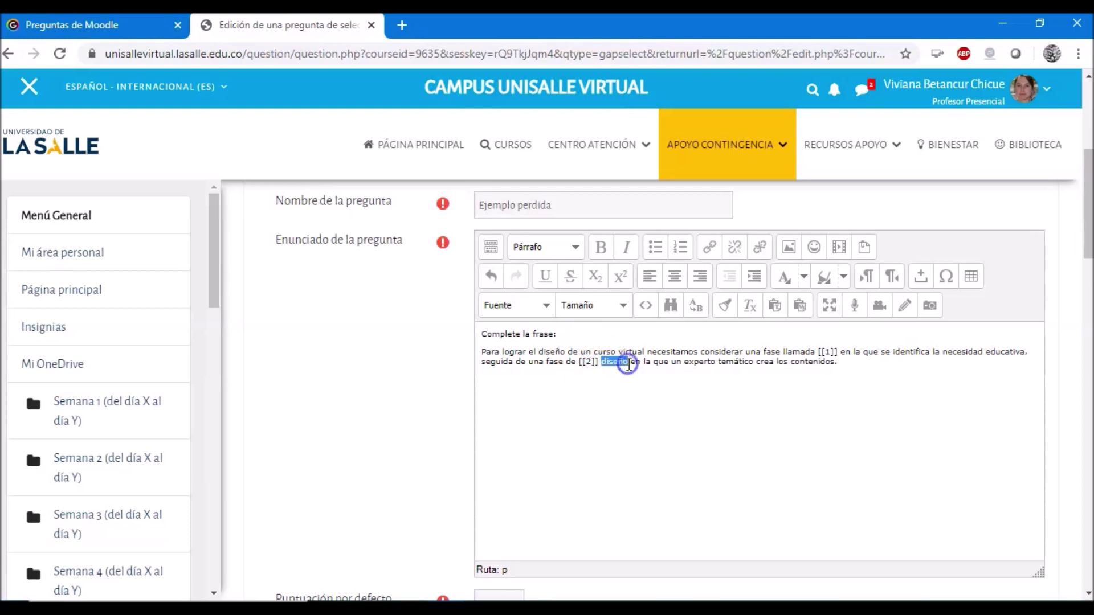
key("BackSpace")
left_click(736, 377)
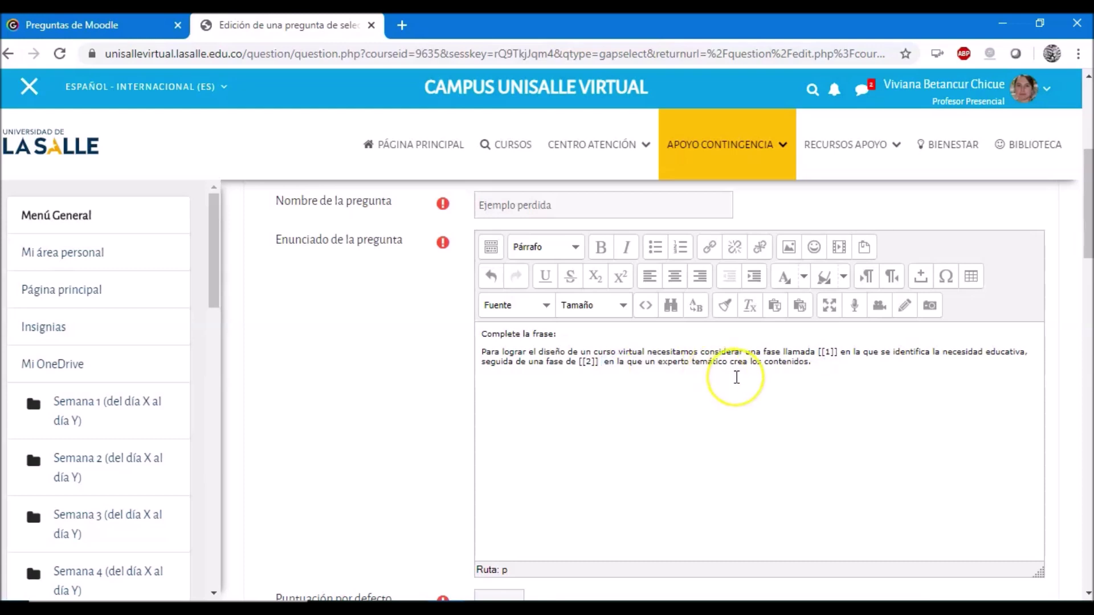
Enter "diseño" as the answer for Opción 2
scroll(736, 376, "down", 7)
scroll(737, 377, "down", 1)
left_click(546, 501)
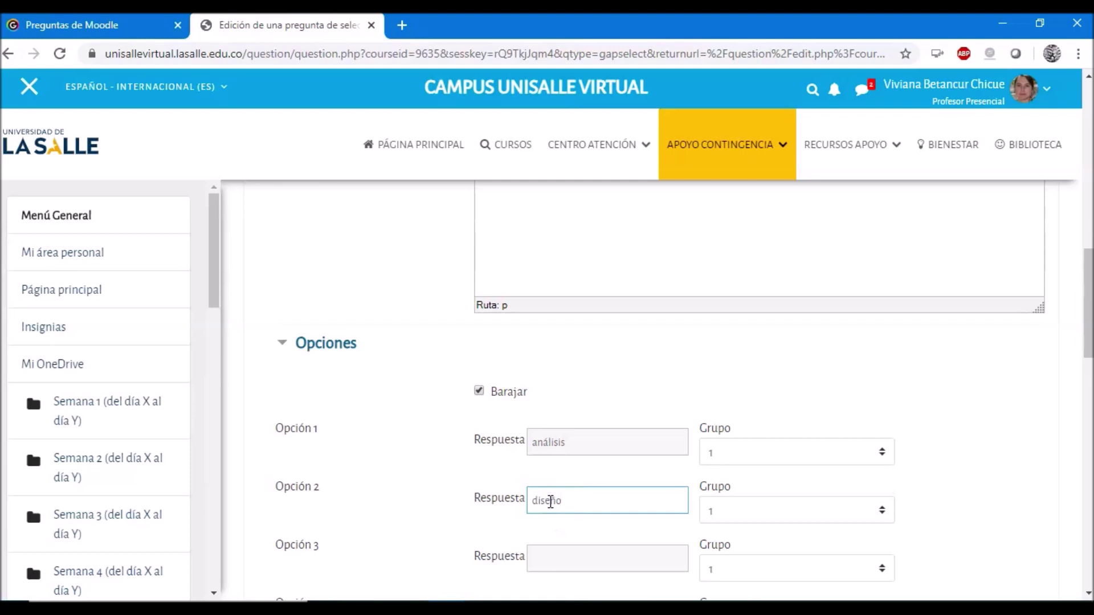
type("diseño")
Remove the extra space after the placeholder [[2]] in the question statement and check the paragraph
scroll(592, 506, "up", 2)
scroll(593, 506, "up", 5)
left_click(602, 280)
key("End")
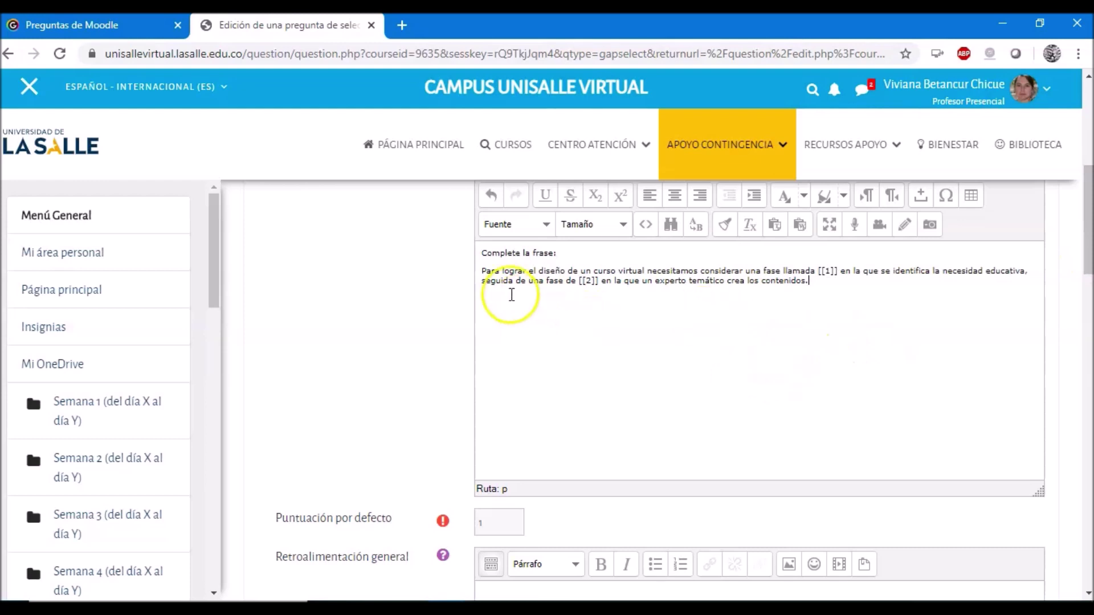
left_click(482, 271)
left_click_drag(482, 272, 831, 279)
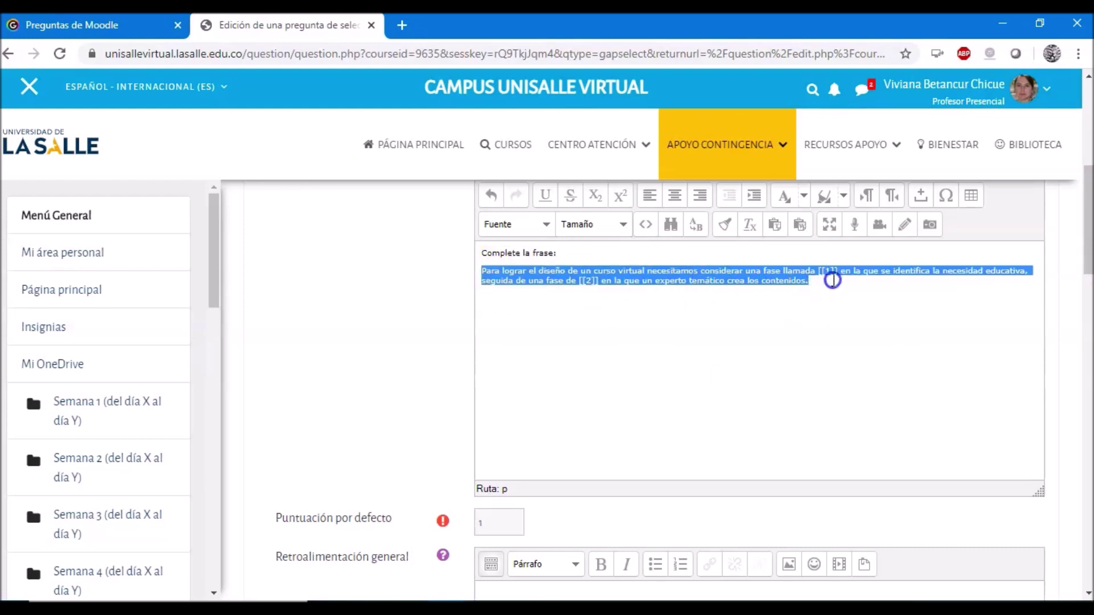
left_click(837, 294)
Keep shuffling enabled for the options and save the missing-word question
scroll(837, 293, "down", 7)
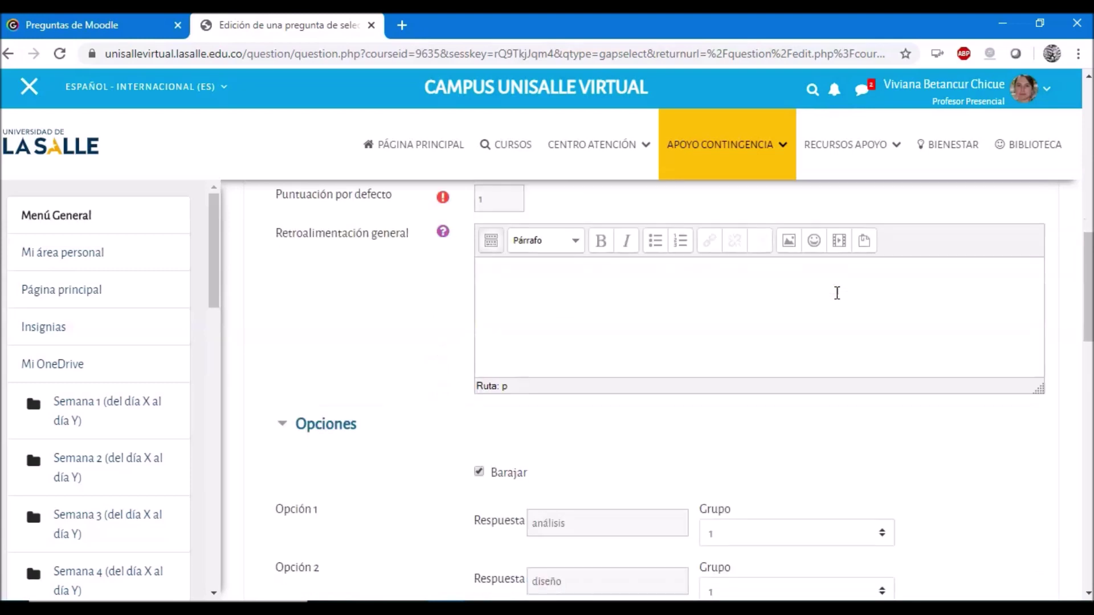
left_click(479, 390)
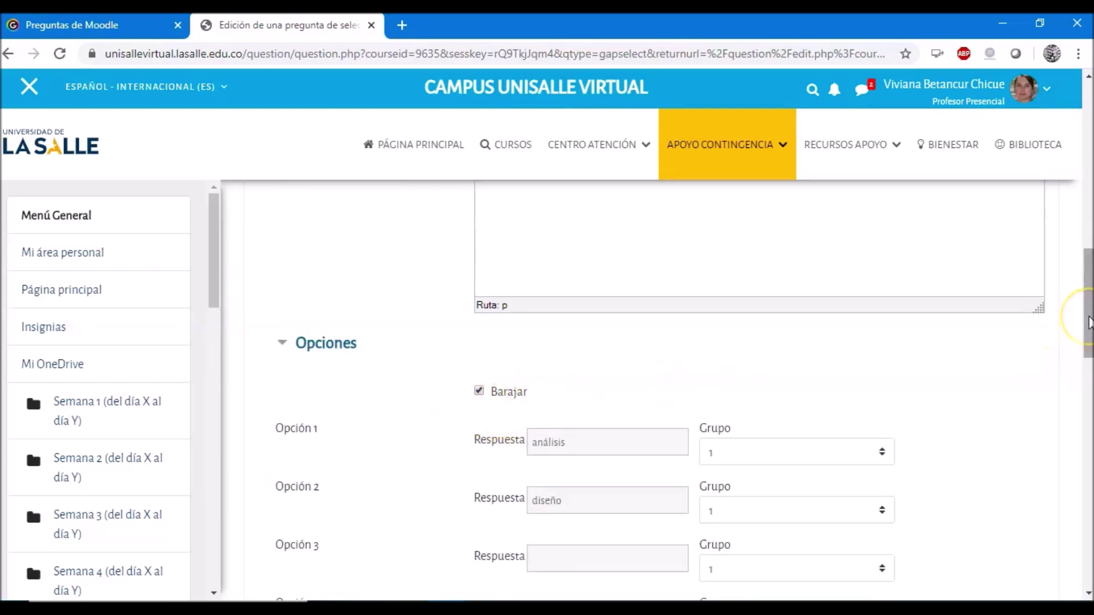
left_click_drag(1088, 322, 1090, 376)
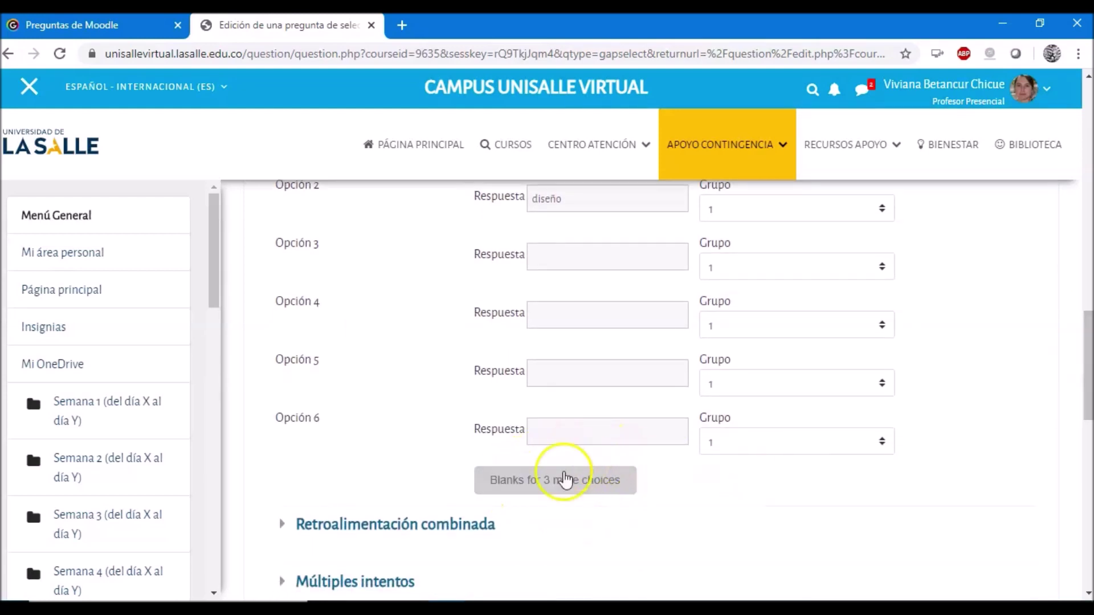
scroll(758, 494, "down", 4)
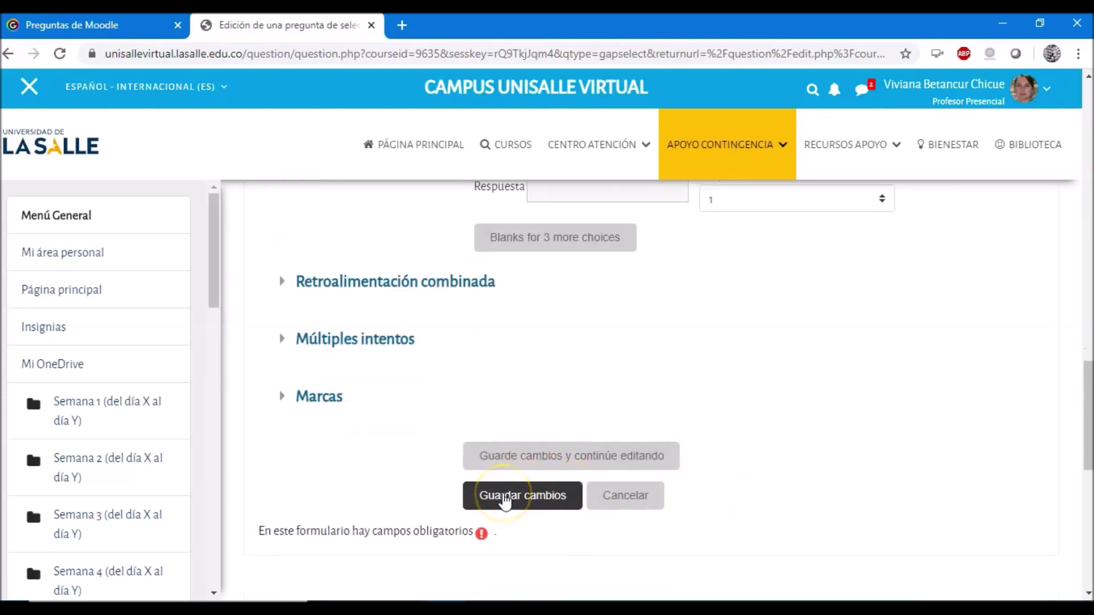
left_click(505, 500)
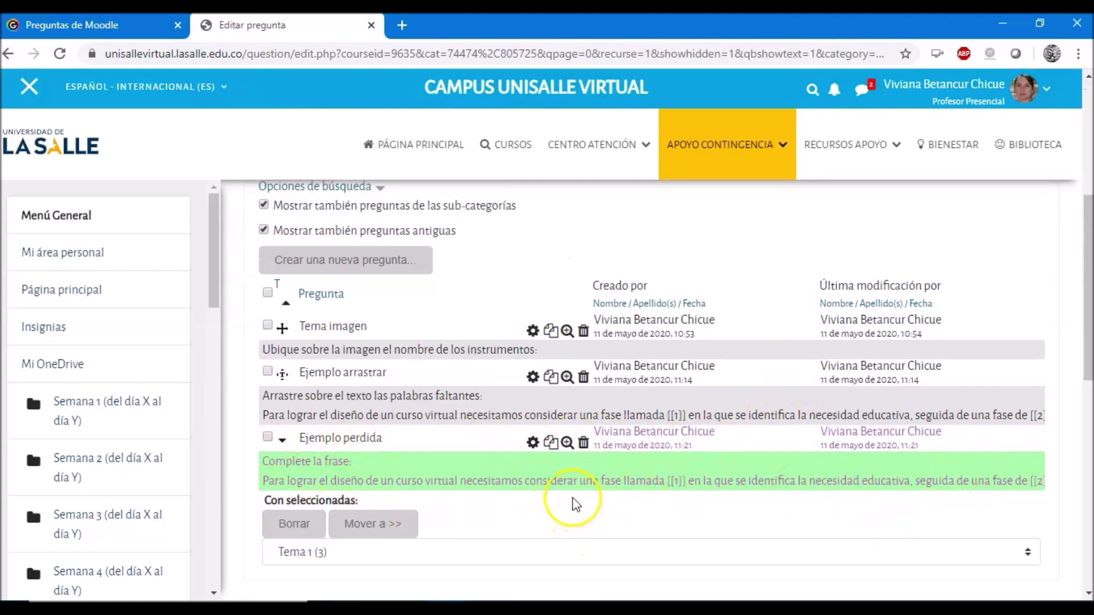
Preview the "Ejemplo perdida" question, choose "análisis" for the first gap and "diseño" for the second, and submit the attempt
left_click(567, 444)
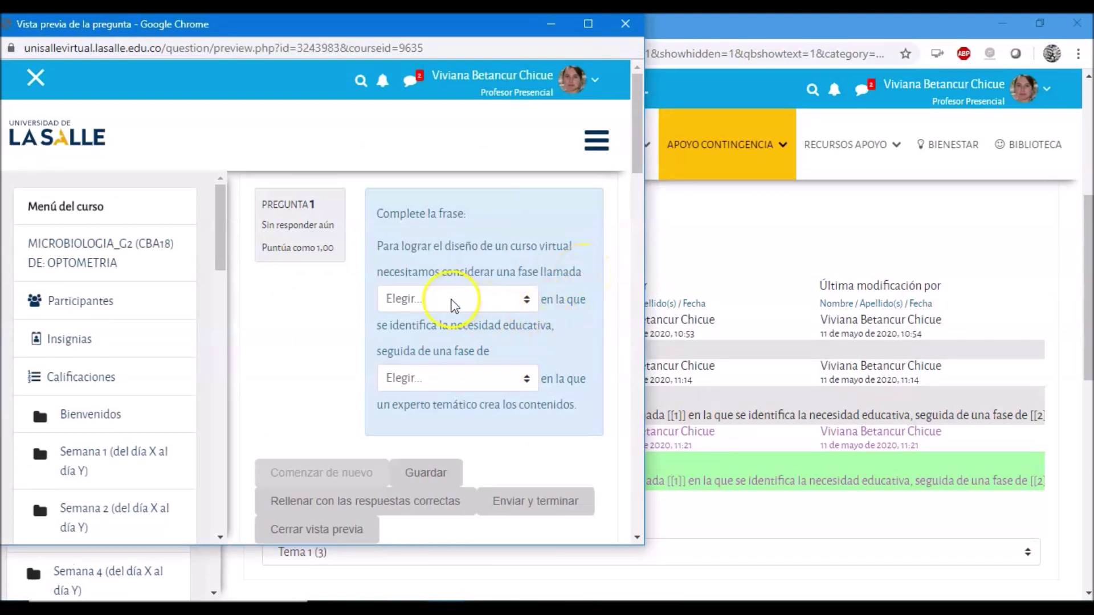
left_click(447, 299)
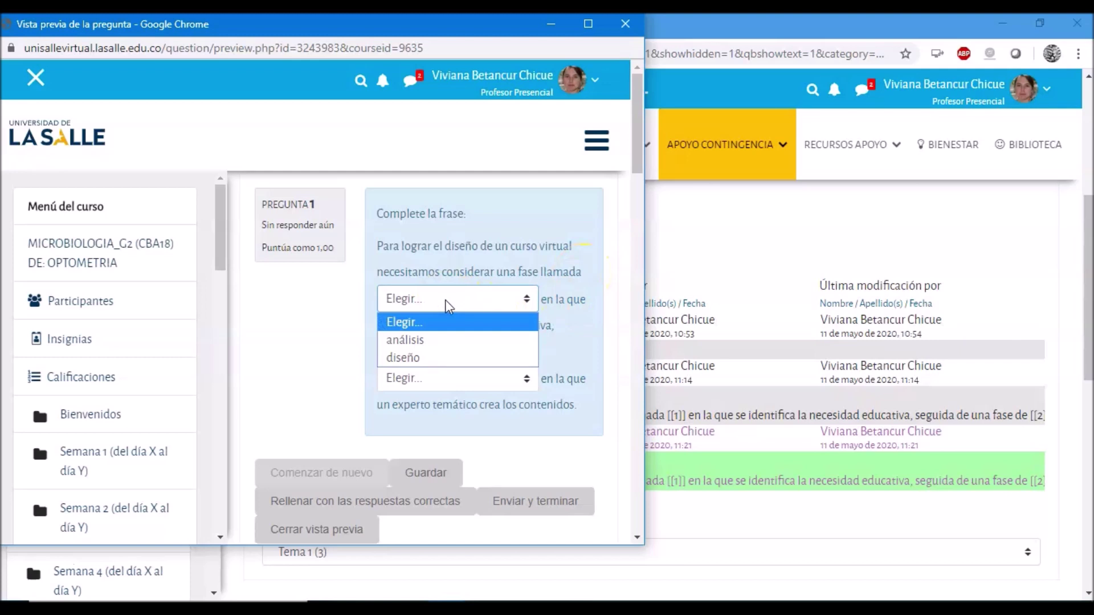
left_click(417, 342)
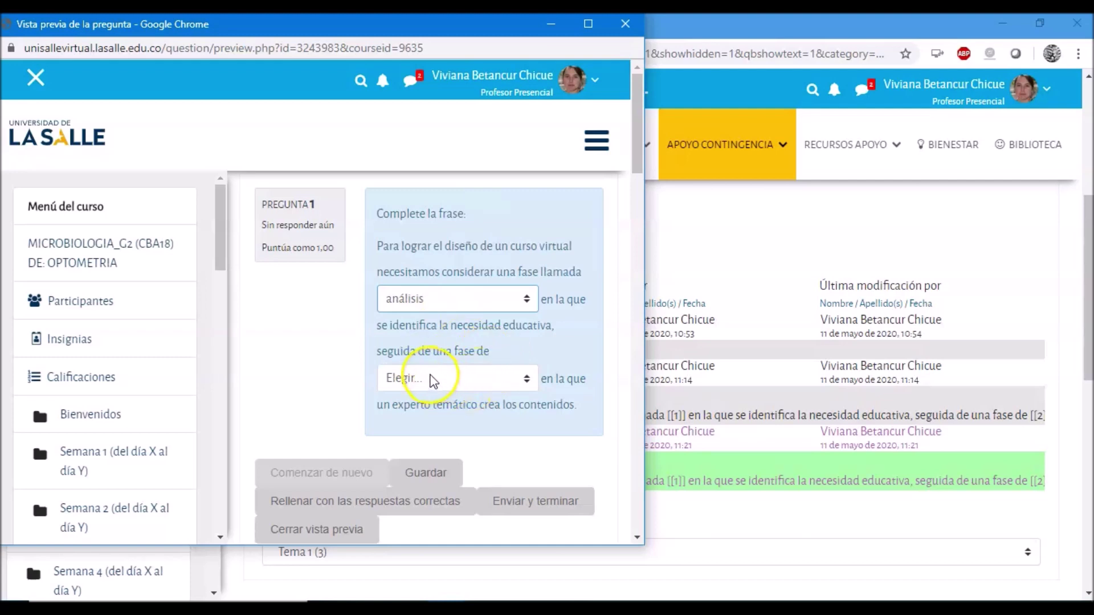
left_click(430, 377)
left_click(404, 437)
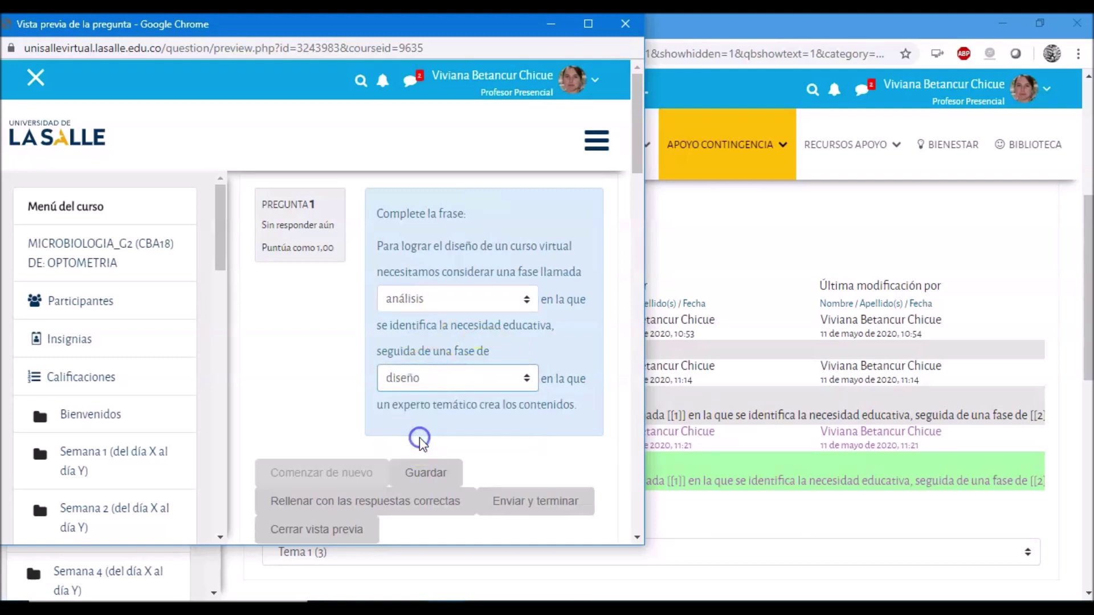
left_click(540, 510)
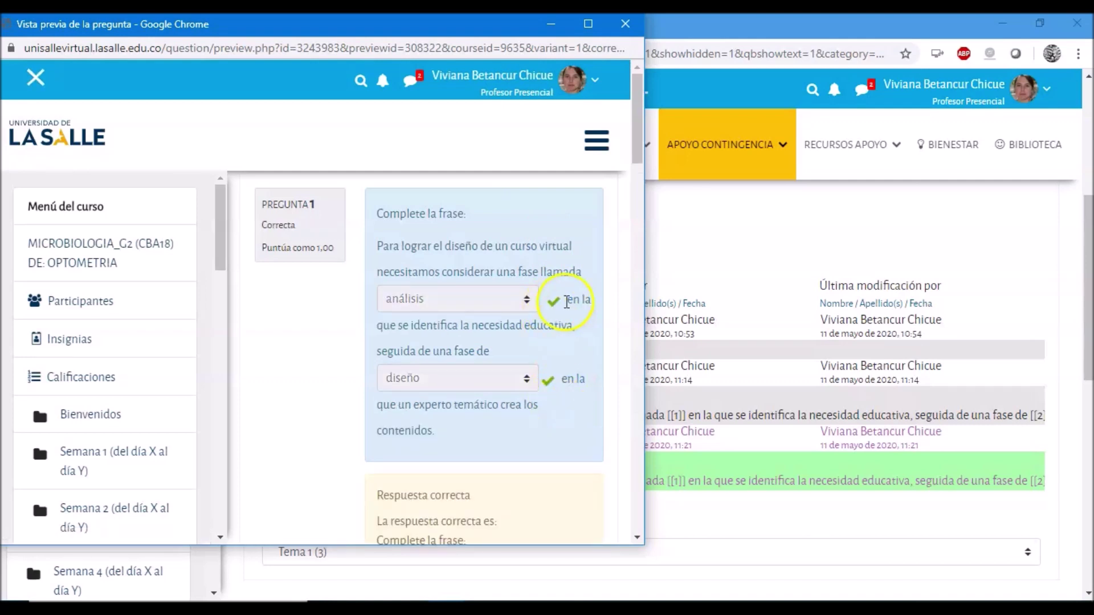
Review the marked answers and the correct-answer feedback, then close the question preview
scroll(558, 342, "down", 2)
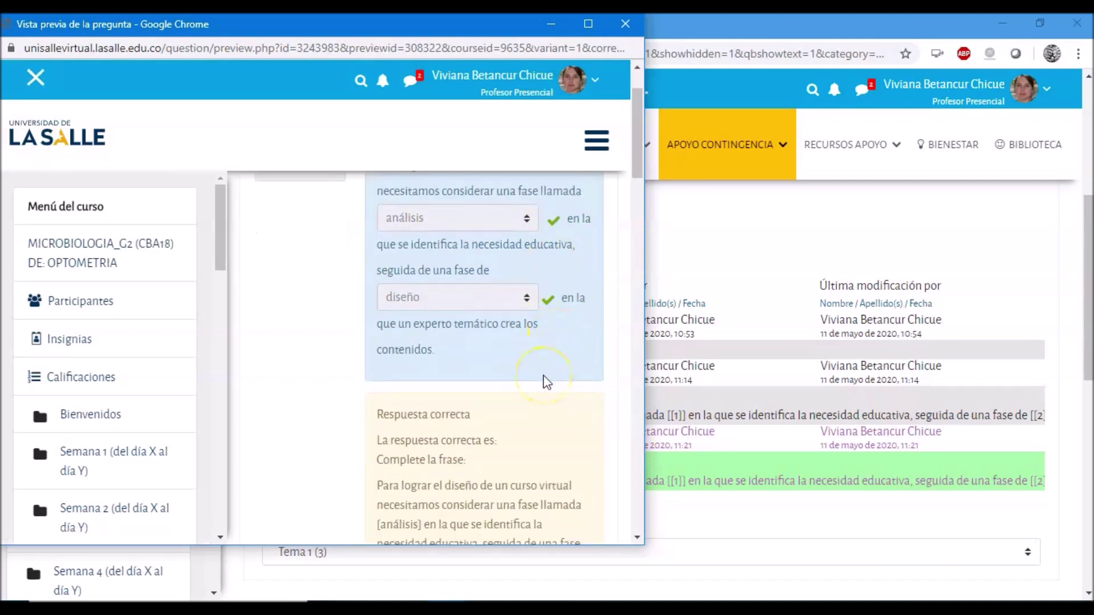
scroll(546, 381, "down", 4)
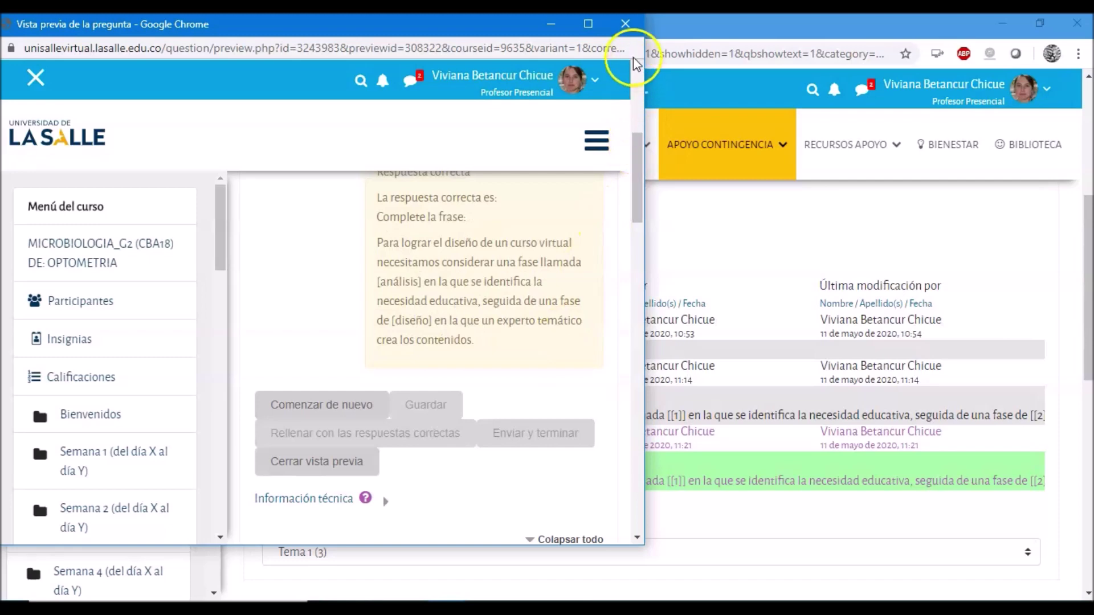
left_click(625, 23)
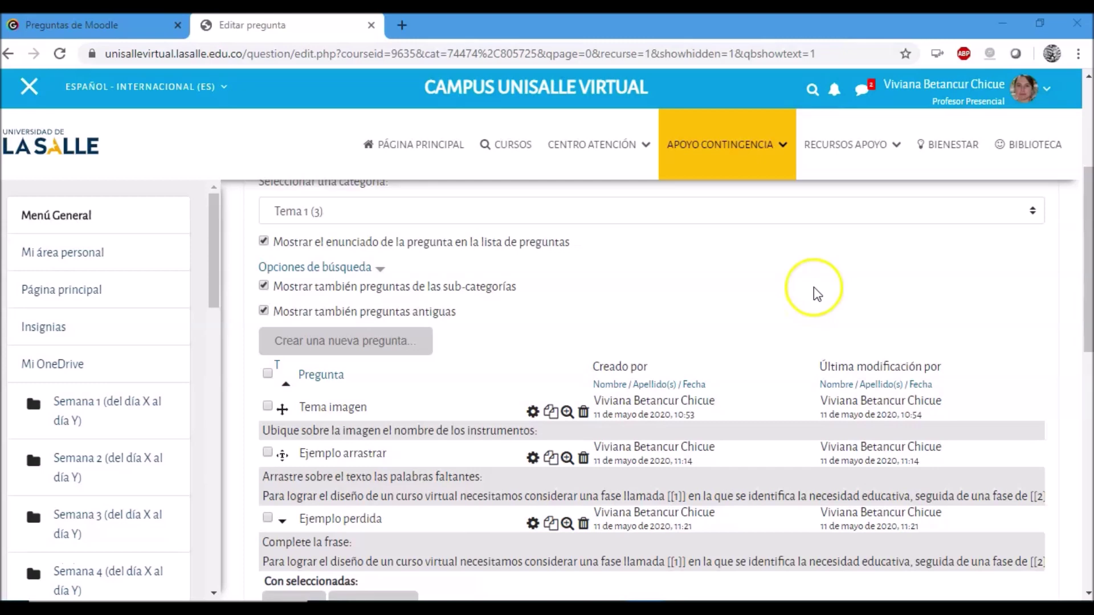
Add a new question of type Emparejamiento to the Tema 1 category
scroll(513, 299, "down", 2)
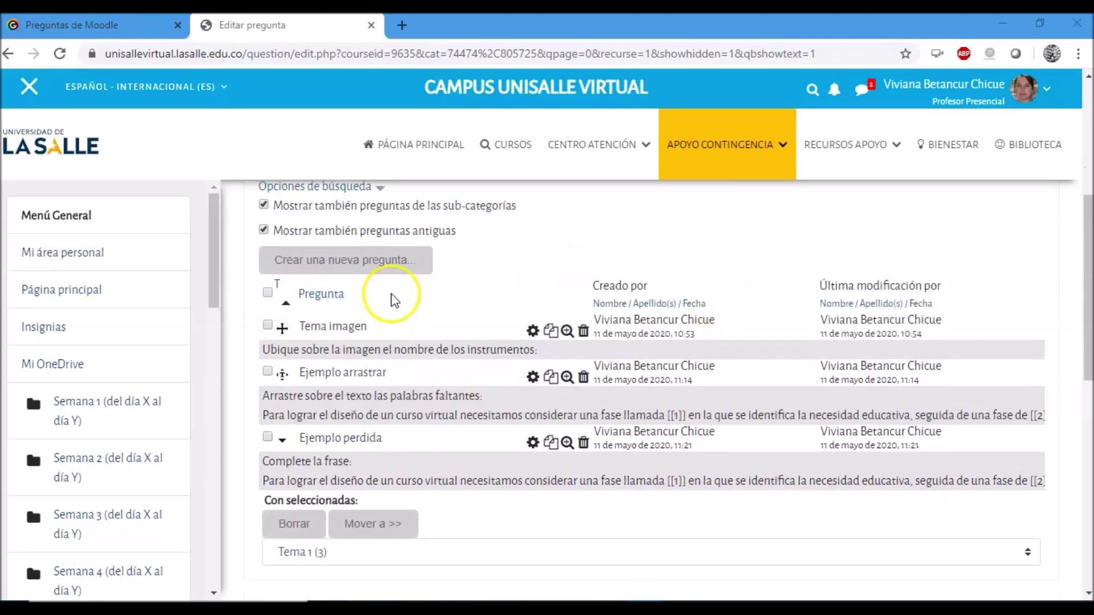
left_click(347, 261)
left_click_drag(518, 273, 517, 312)
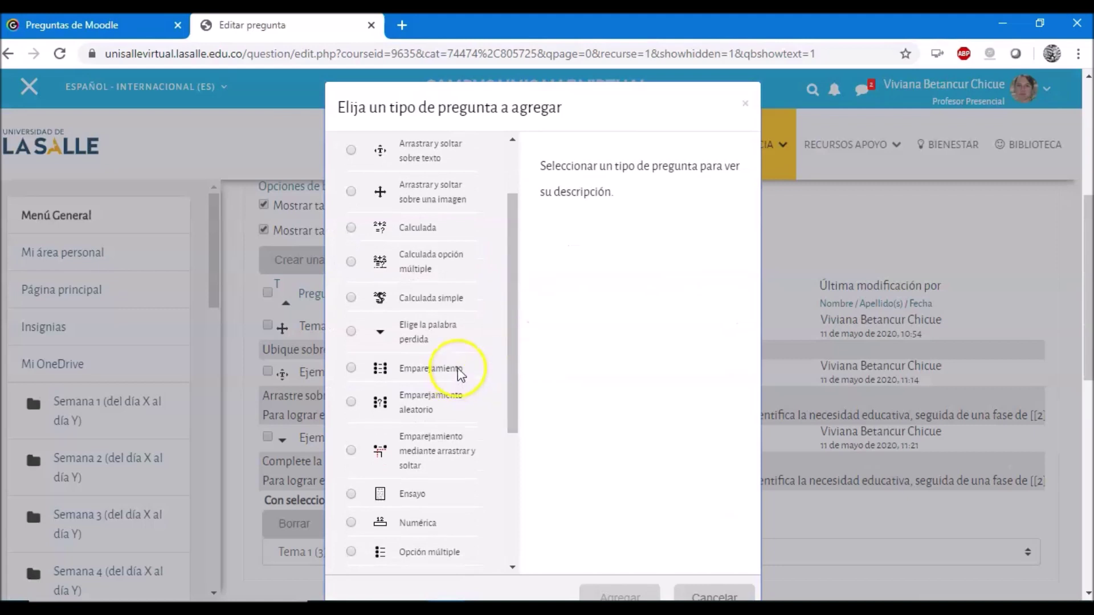
left_click(351, 368)
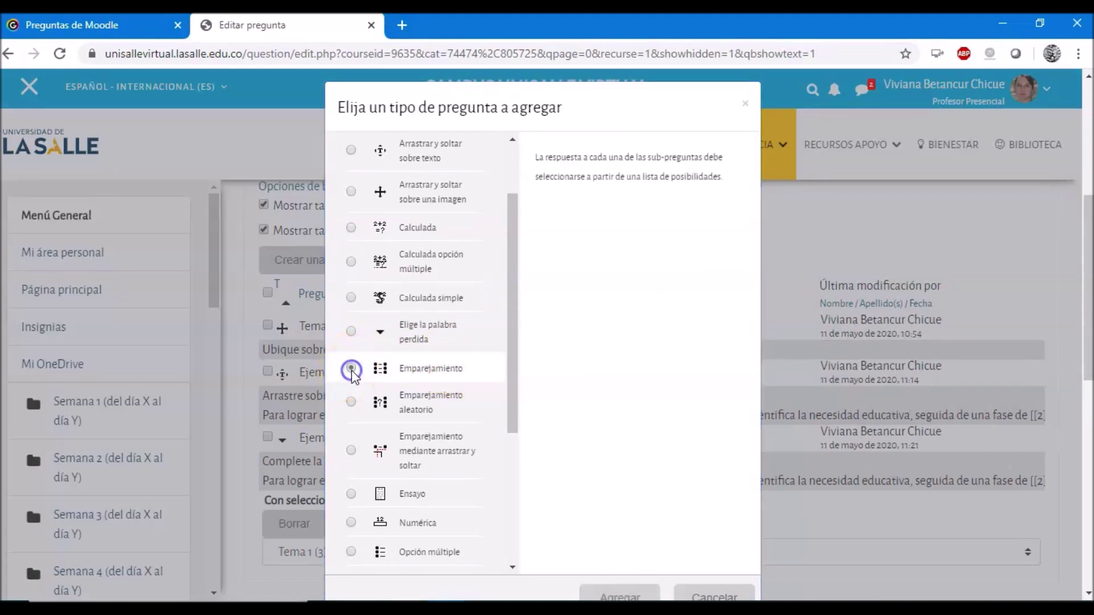
scroll(557, 374, "down", 3)
left_click(609, 445)
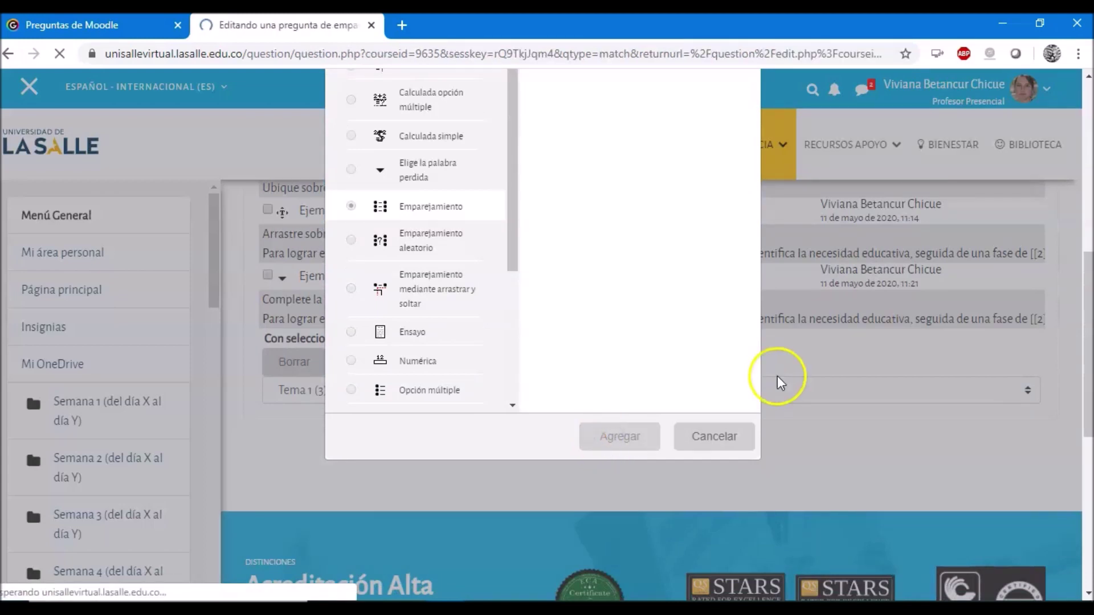
Name the matching question "Ejemplo emparejar" and write the statement "Asocie la imagen con la enfermedad:"
scroll(650, 374, "down", 5)
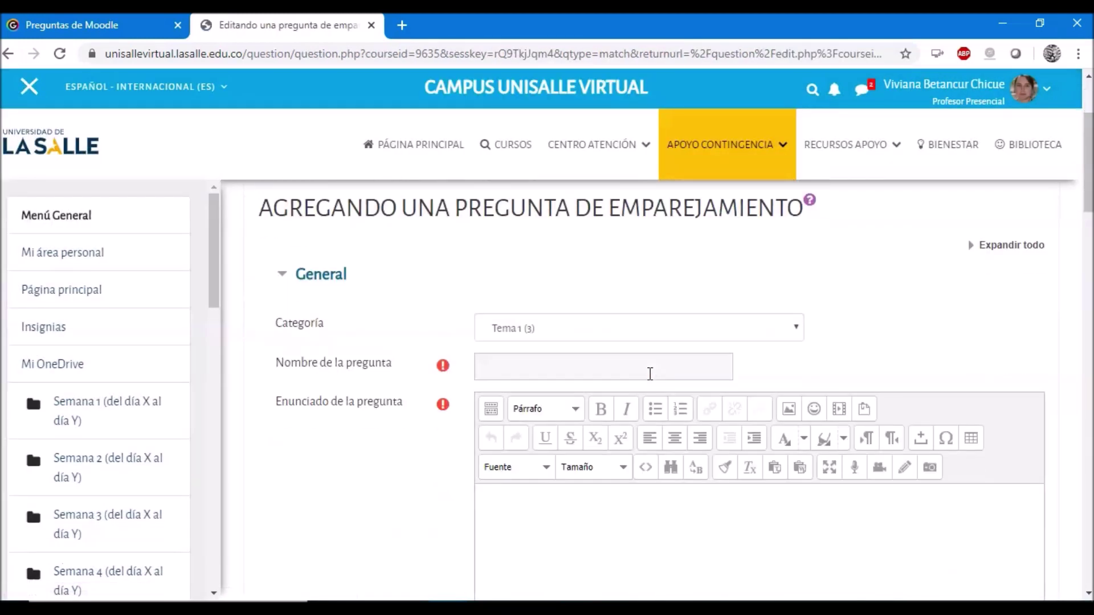
scroll(495, 304, "up", 2)
left_click(490, 293)
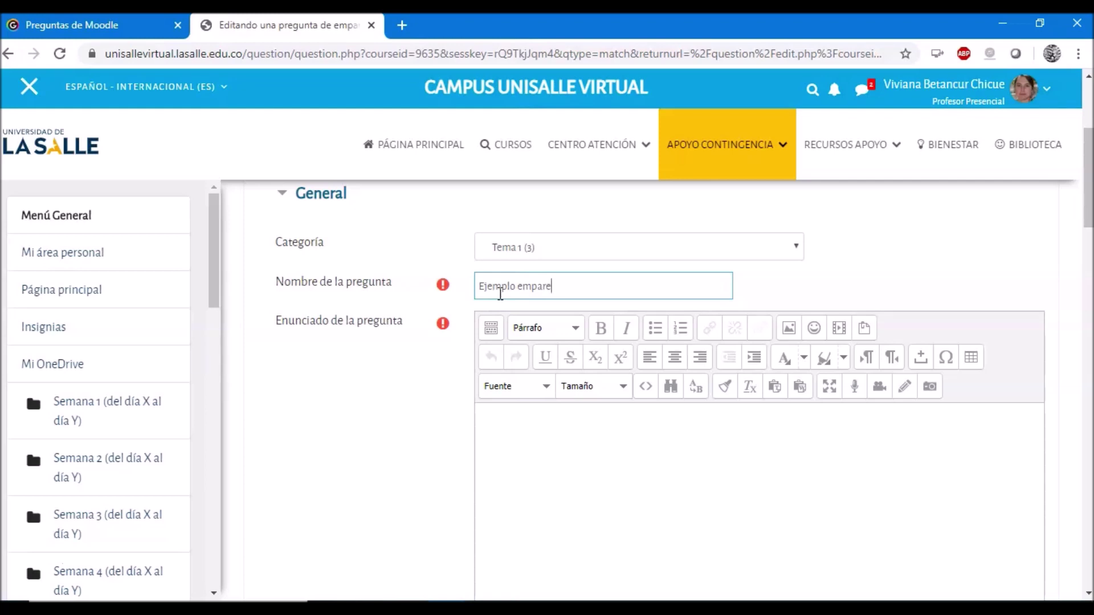
left_click(630, 481)
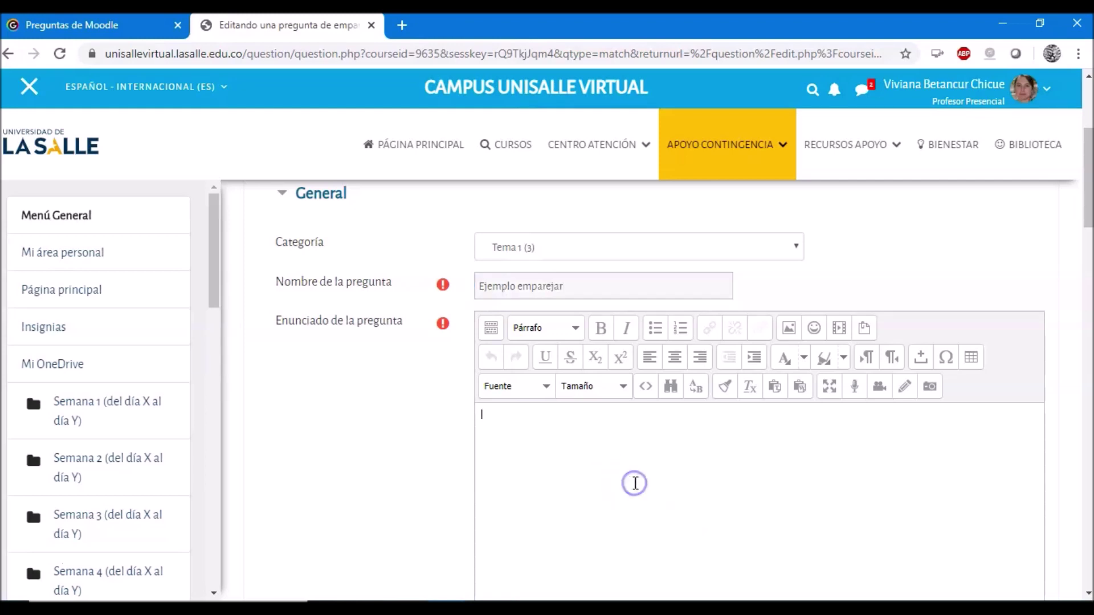
left_click(516, 439)
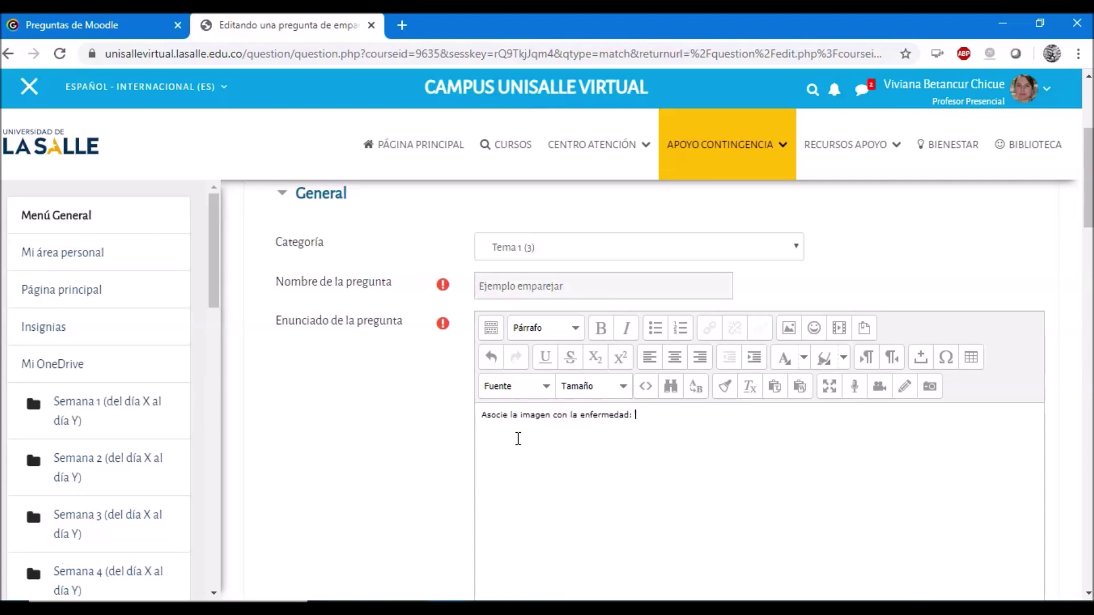
Start inserting an image in the Pregunta 1 text of the answers section and open the file picker
scroll(616, 463, "down", 5)
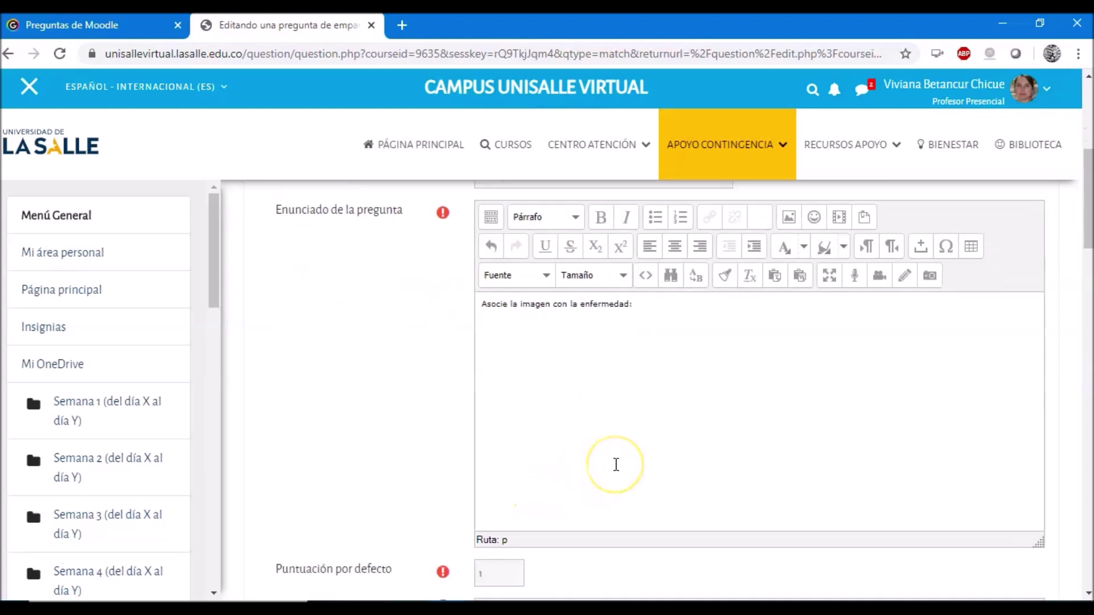
scroll(648, 420, "down", 5)
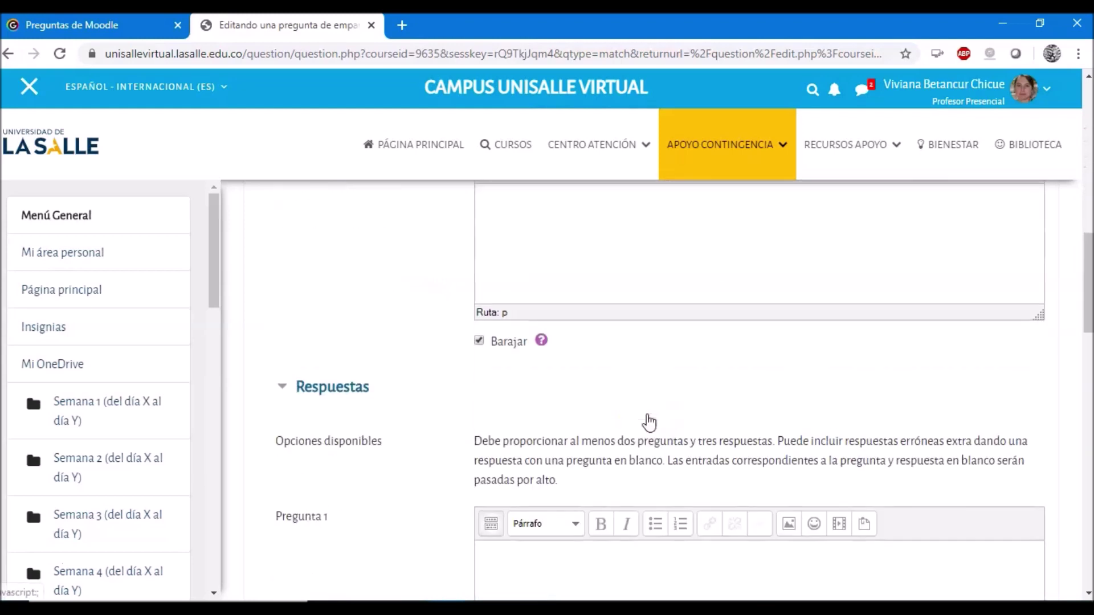
scroll(651, 420, "down", 2)
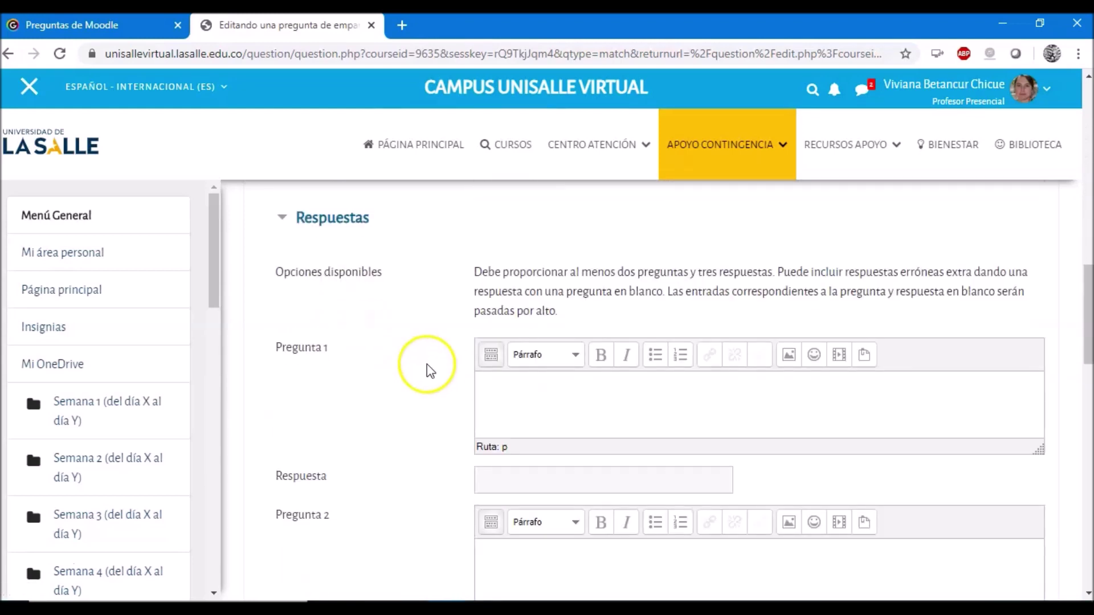
scroll(430, 365, "down", 3)
scroll(410, 323, "up", 3)
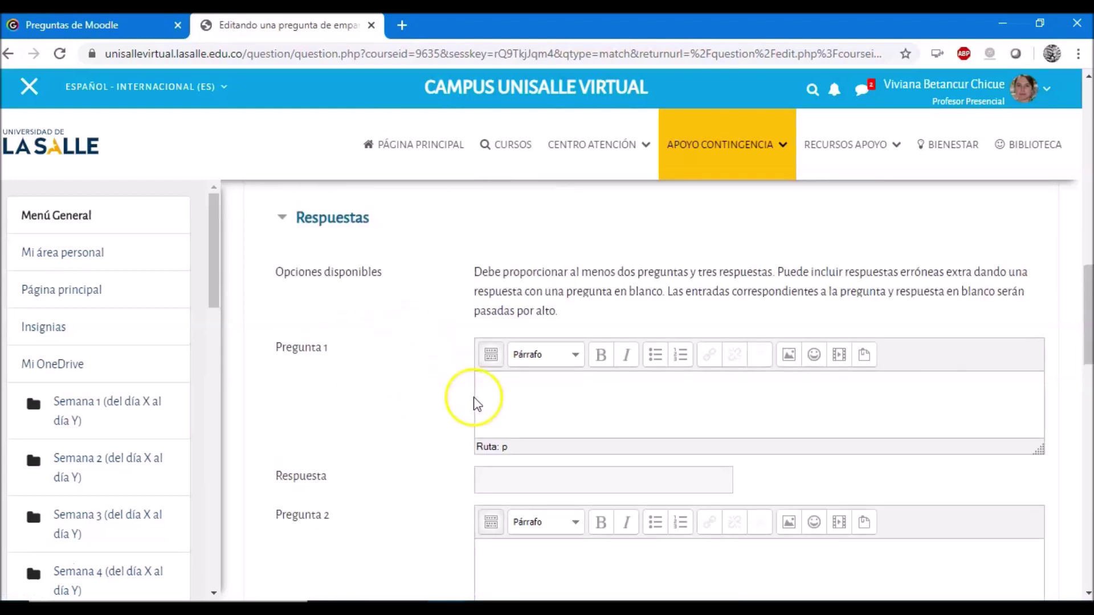
left_click(511, 398)
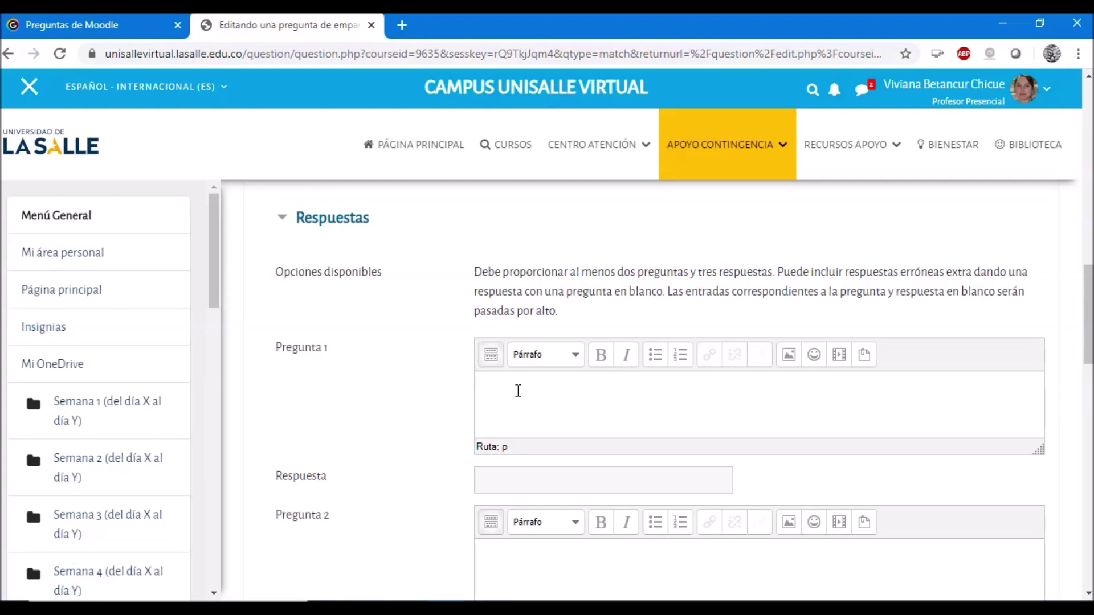
left_click(791, 356)
left_click(582, 246)
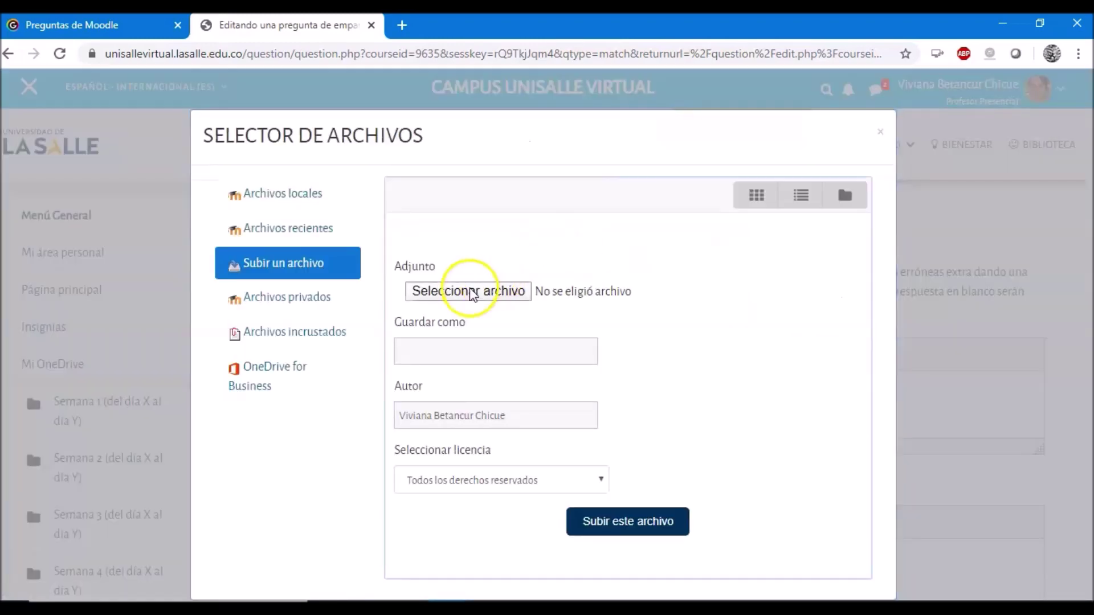
Upload Soriasis.jpg, insert it without a description as the Pregunta 1 image, and set its answer to "Soriasis"
left_click(466, 292)
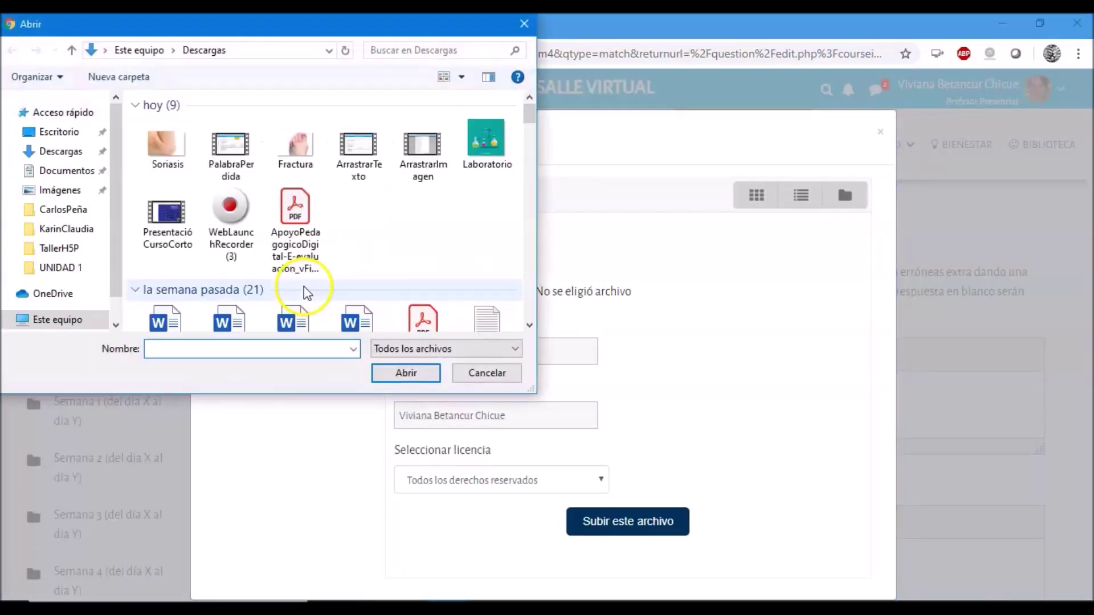
left_click(163, 145)
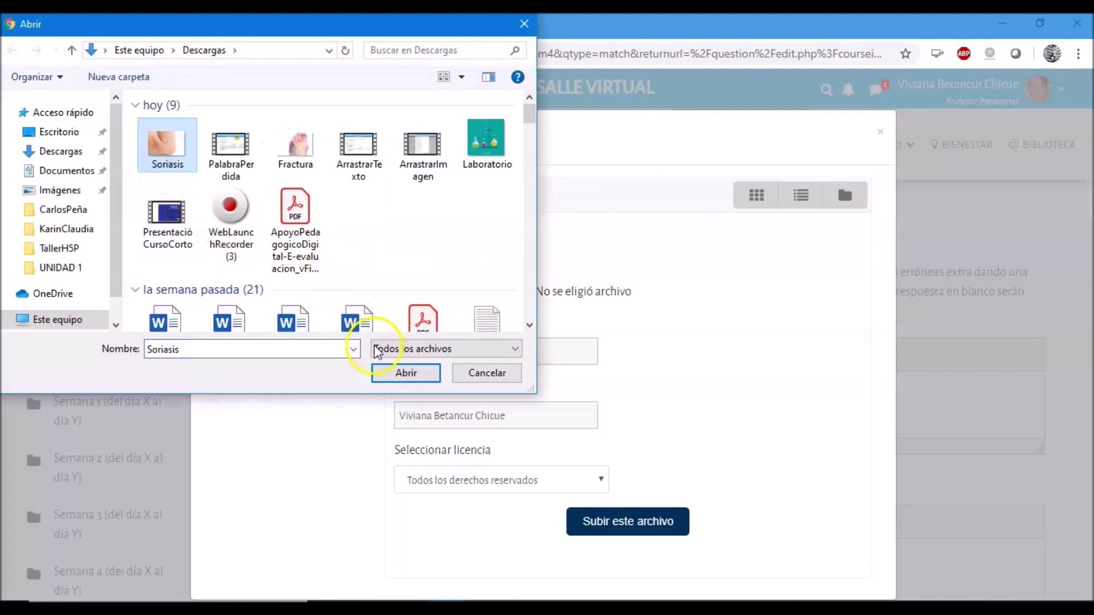
left_click(392, 375)
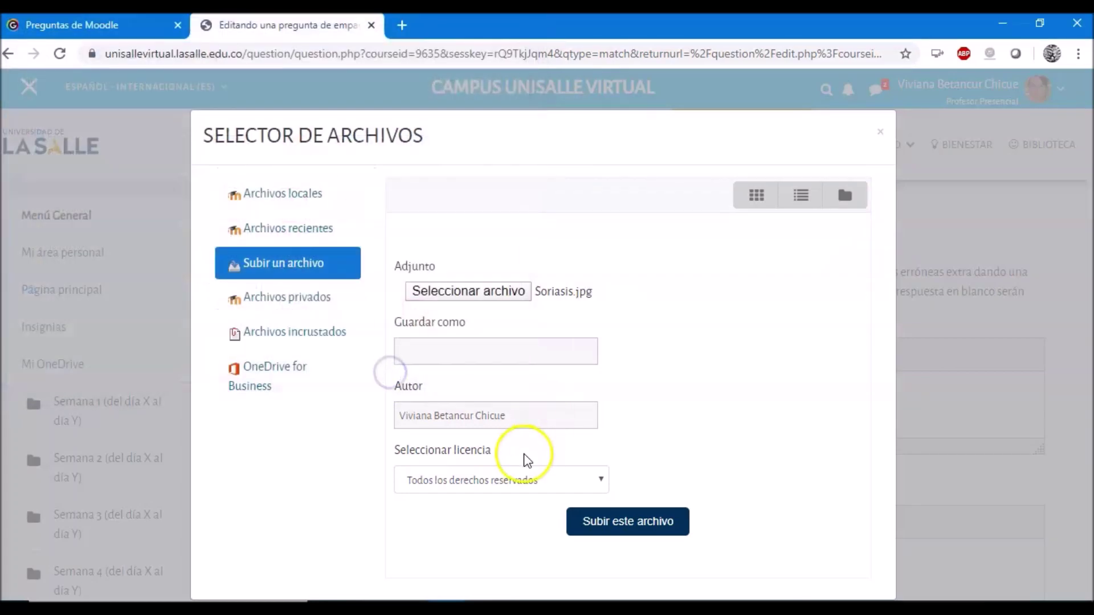
left_click(638, 527)
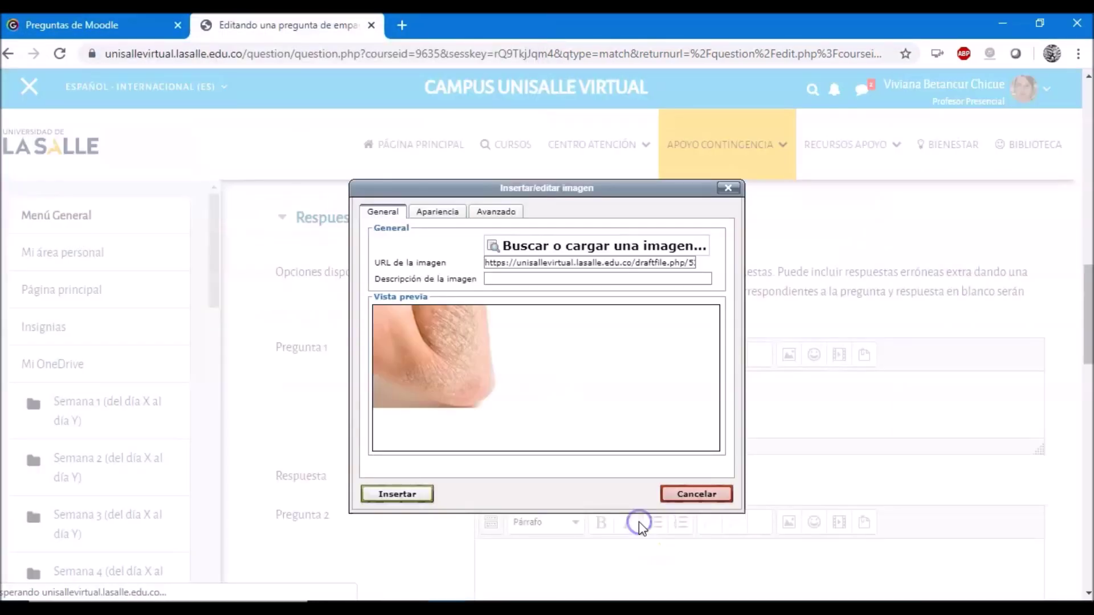
left_click(393, 494)
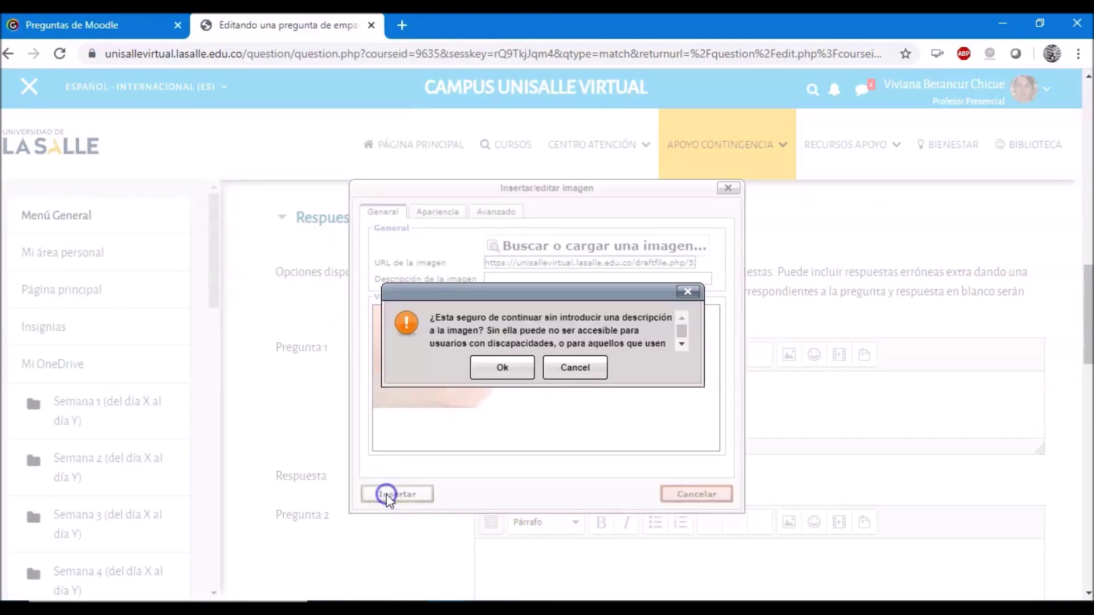
left_click(501, 369)
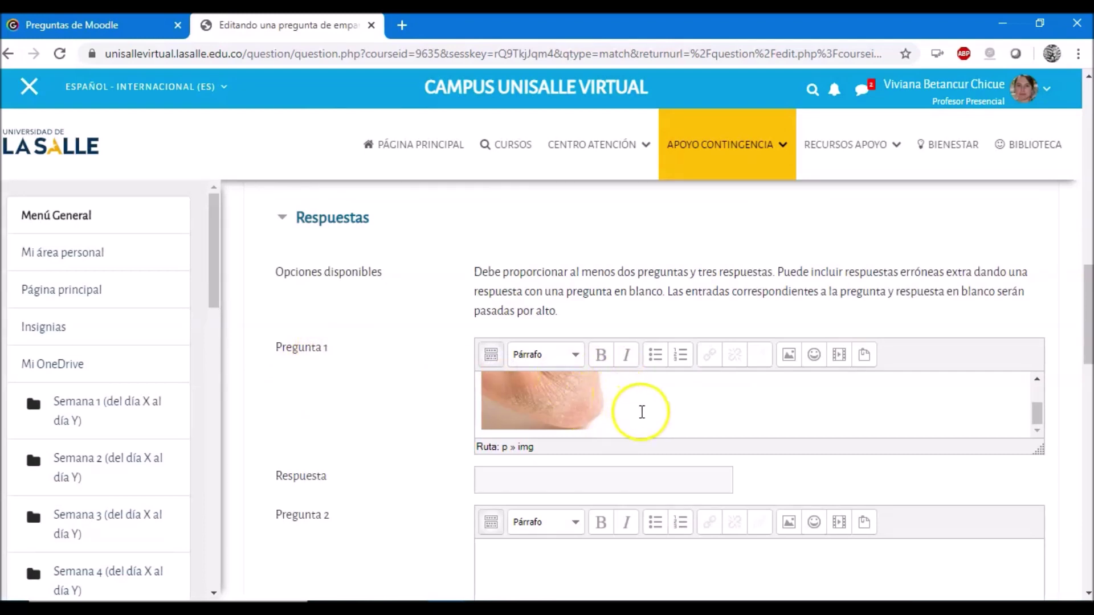
left_click(516, 487)
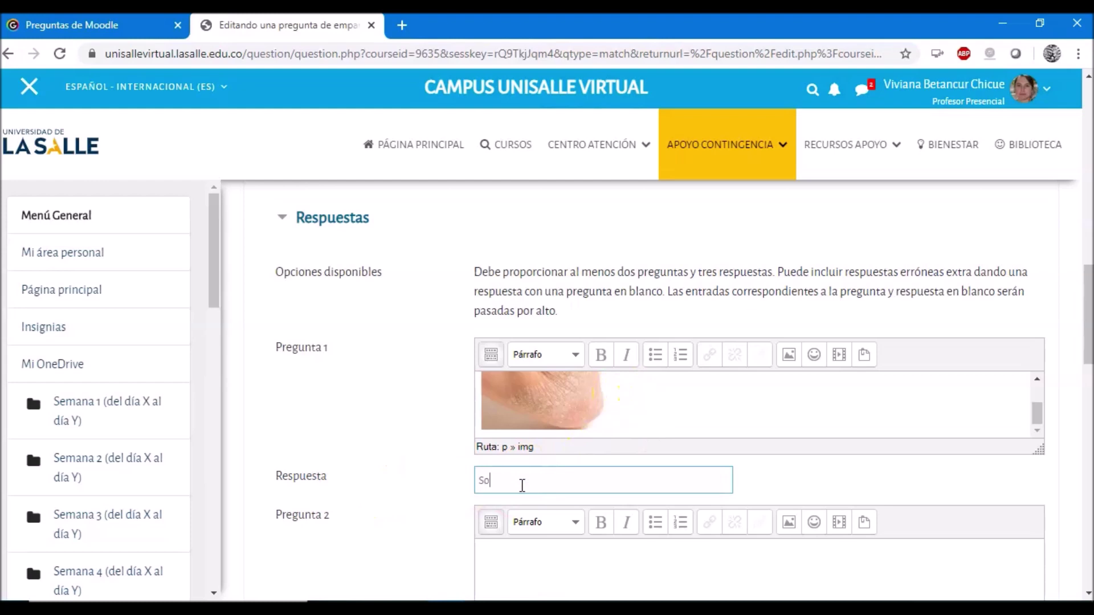
double_click(522, 485)
Upload the Fractura image from Descargas and insert it without a description into the Pregunta 2 text
scroll(524, 481, "down", 3)
left_click(512, 425)
left_click(516, 398)
left_click(518, 398)
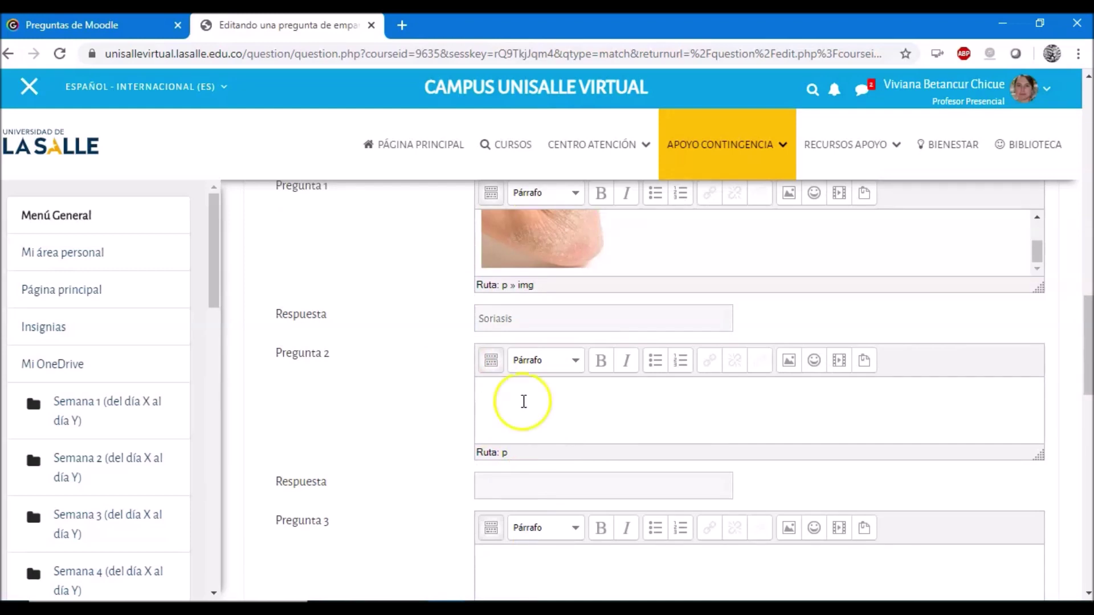
left_click(790, 361)
left_click(606, 256)
left_click(480, 291)
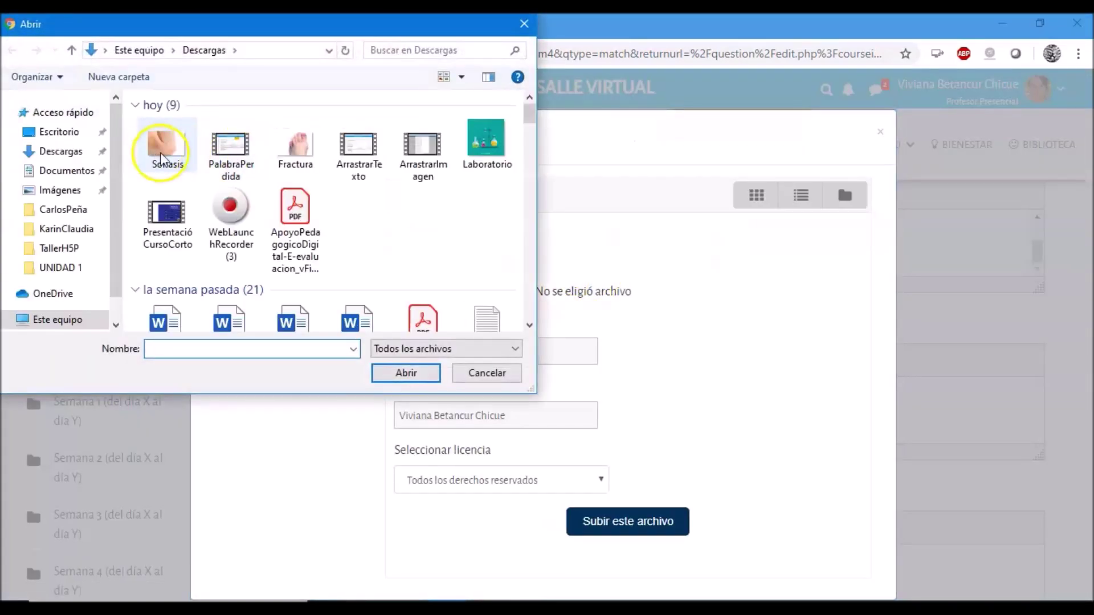
left_click(292, 148)
left_click(406, 373)
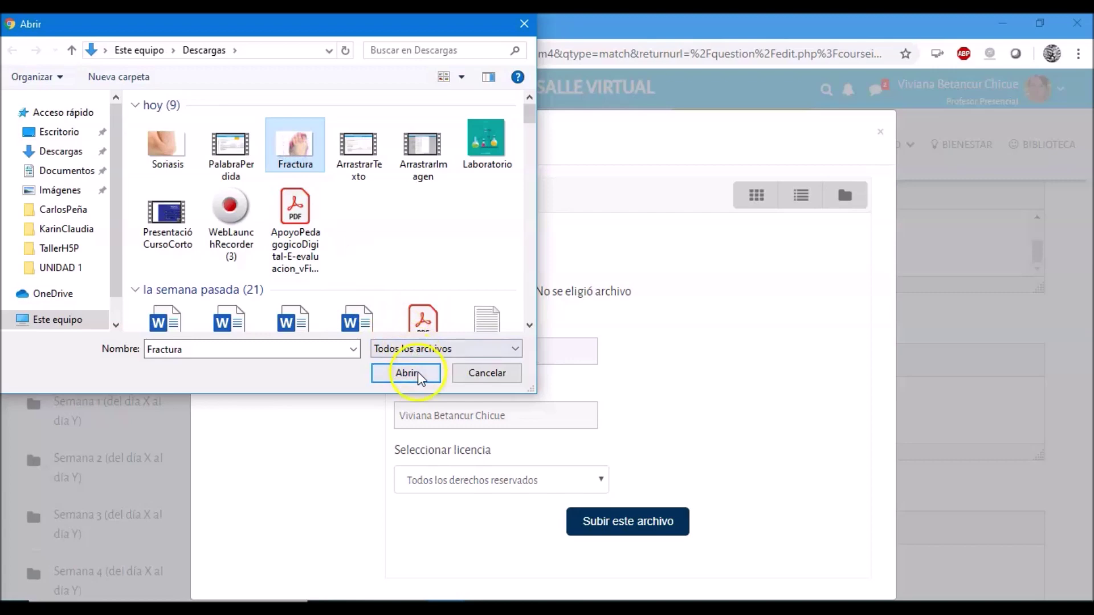
left_click(625, 523)
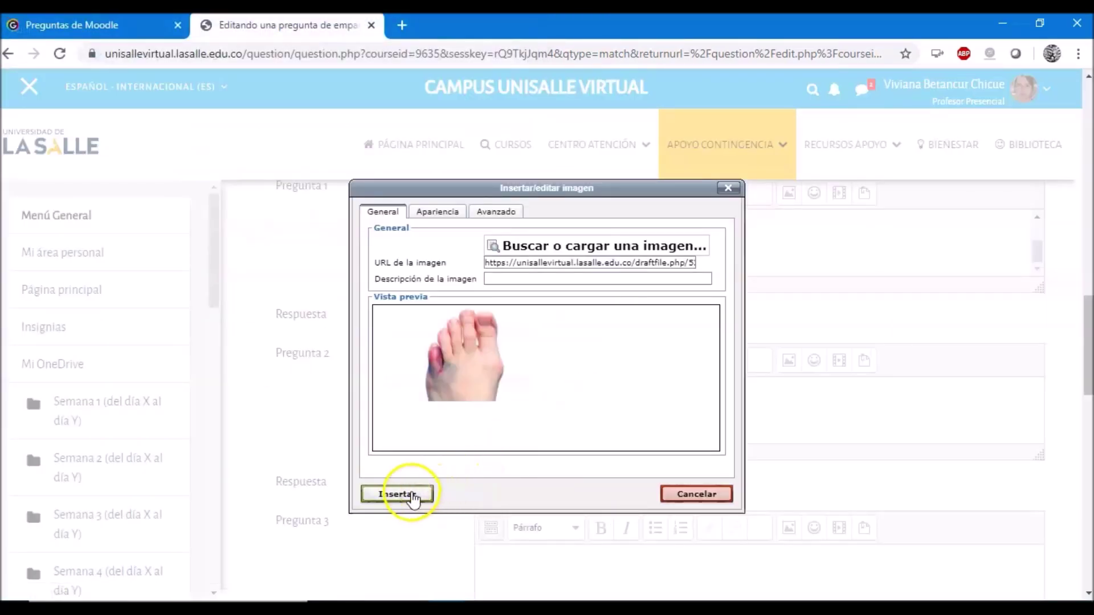
left_click(412, 496)
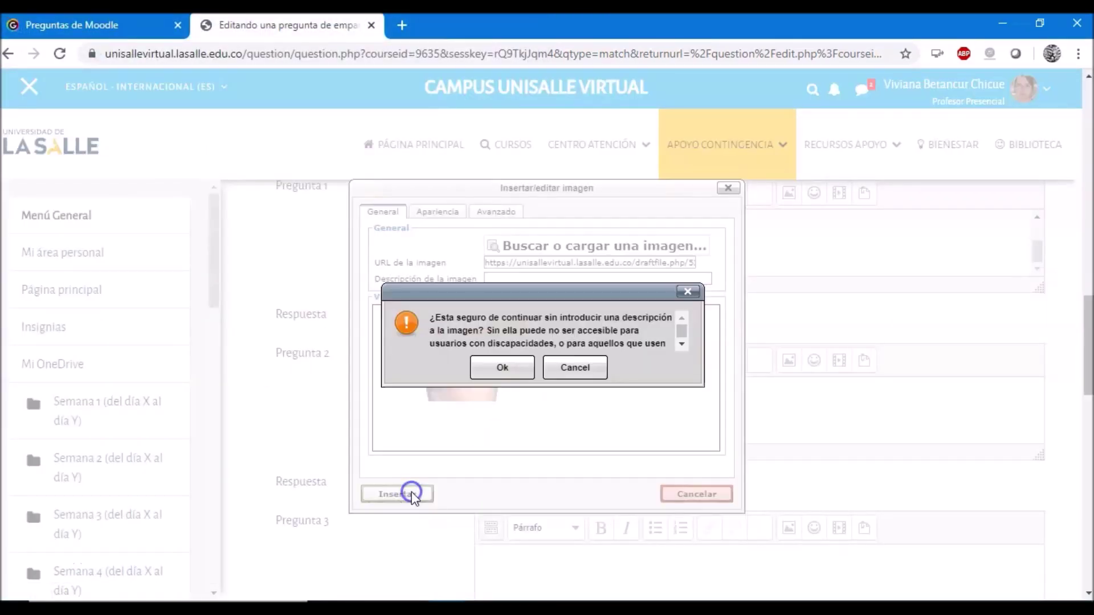
left_click(507, 370)
Set the answer for Pregunta 2 to "Fractura"
scroll(715, 410, "down", 2)
left_click(487, 403)
type("Fractura")
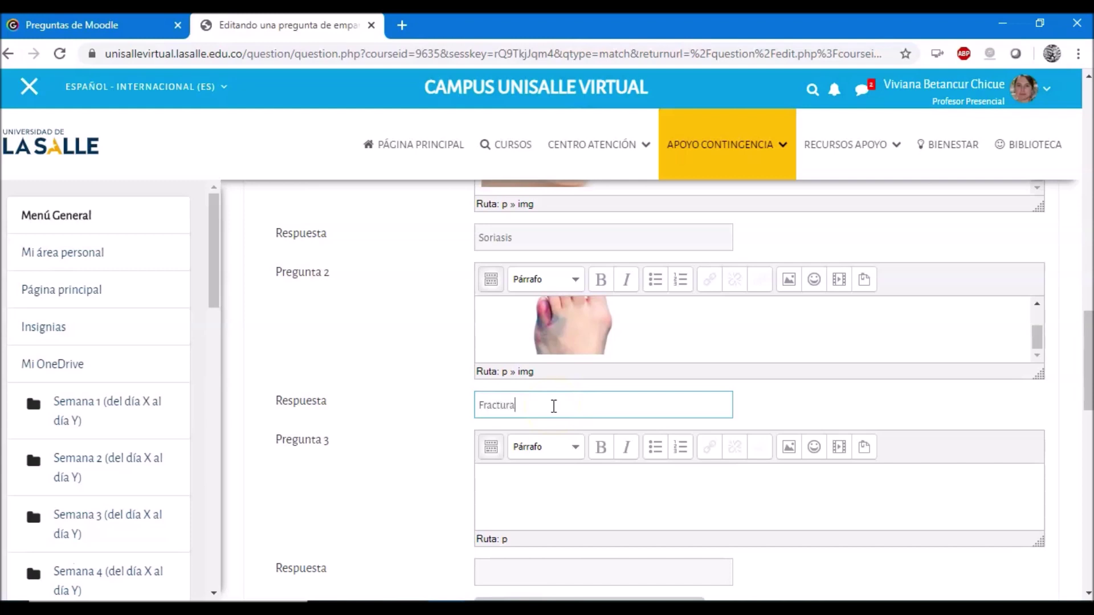
Add "Varicela" as an extra wrong answer for Pregunta 3, leaving its question text blank
left_click(723, 445)
scroll(757, 441, "down", 4)
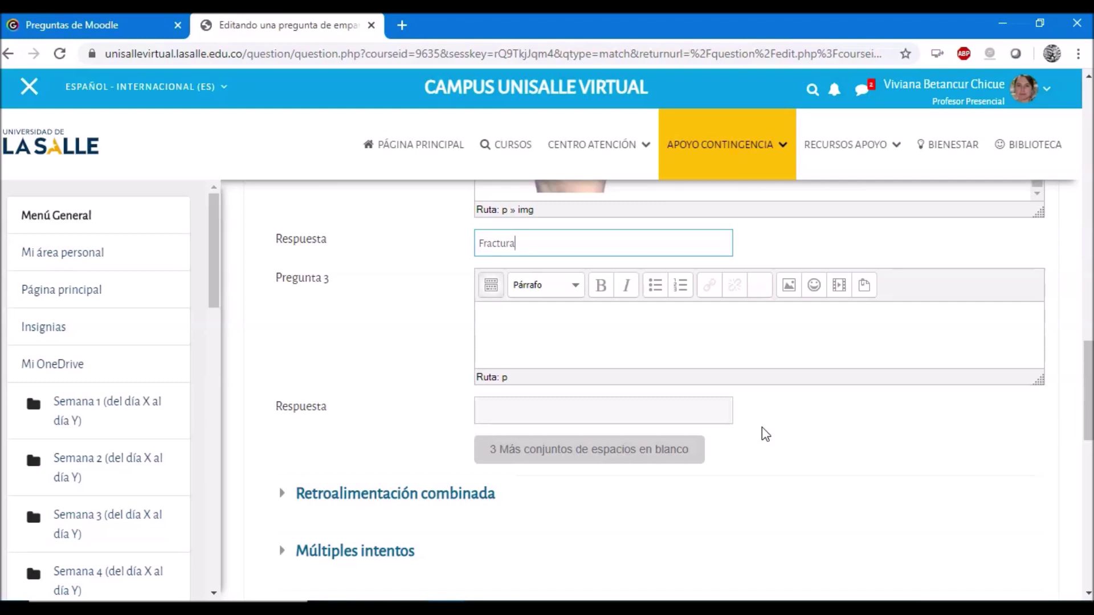
left_click_drag(1086, 393, 1090, 380)
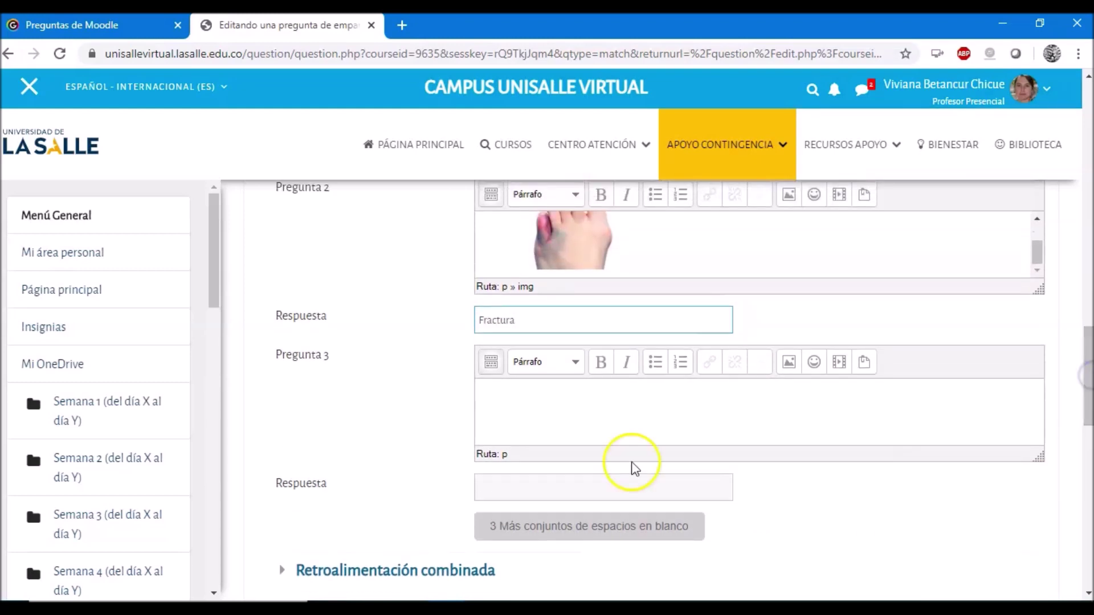
left_click(495, 489)
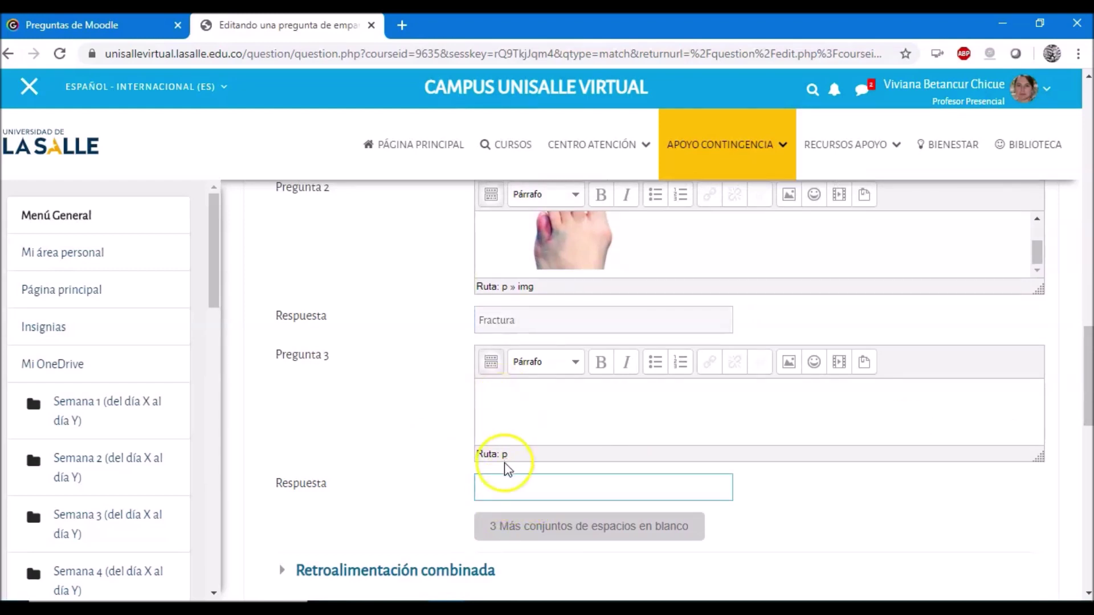
left_click(500, 487)
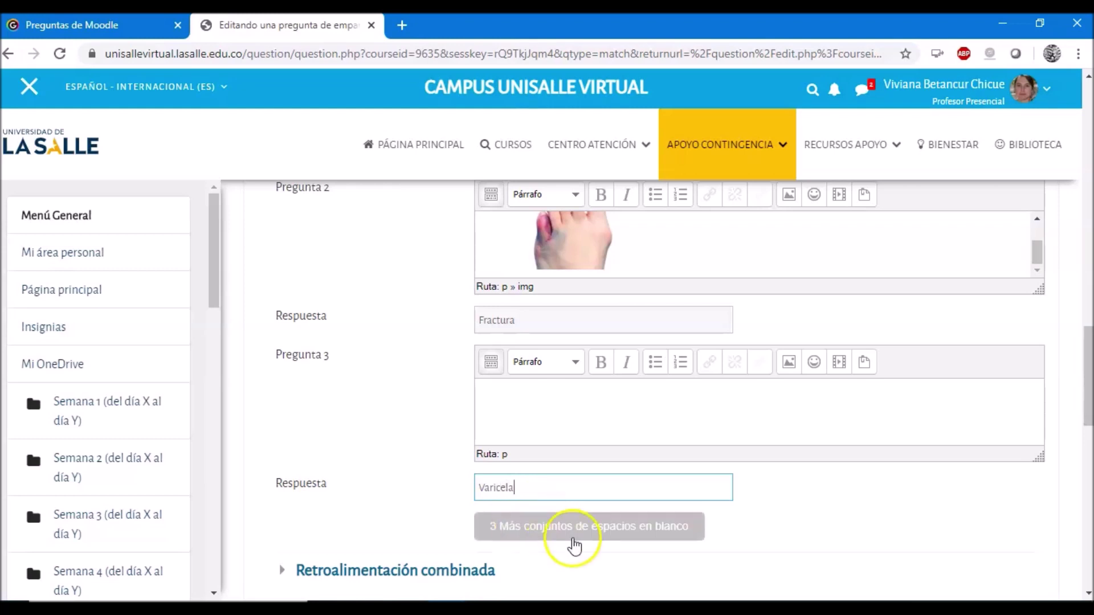
Add three more sets of blank answer spaces and enter "Fiebre" as the Pregunta 4 answer with no question text
left_click(572, 535)
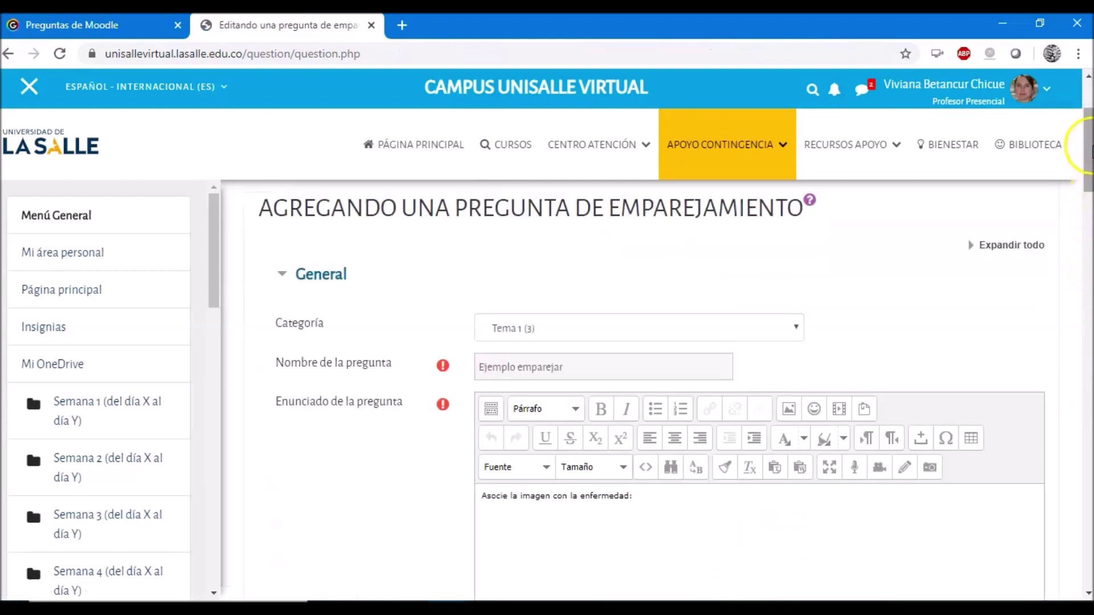
left_click_drag(1089, 119, 1088, 341)
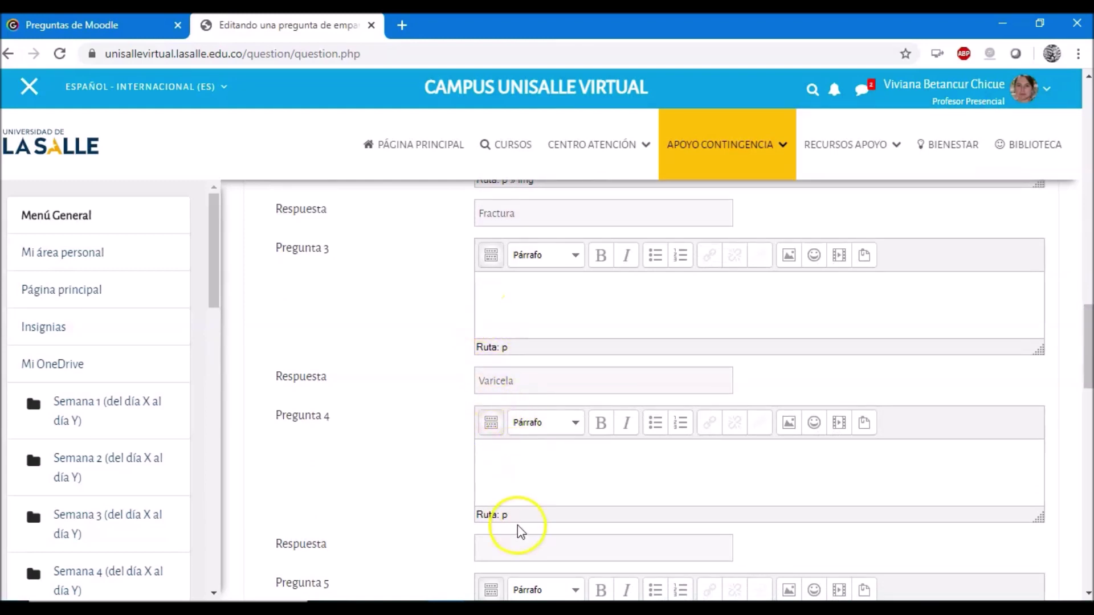
scroll(520, 488, "down", 1)
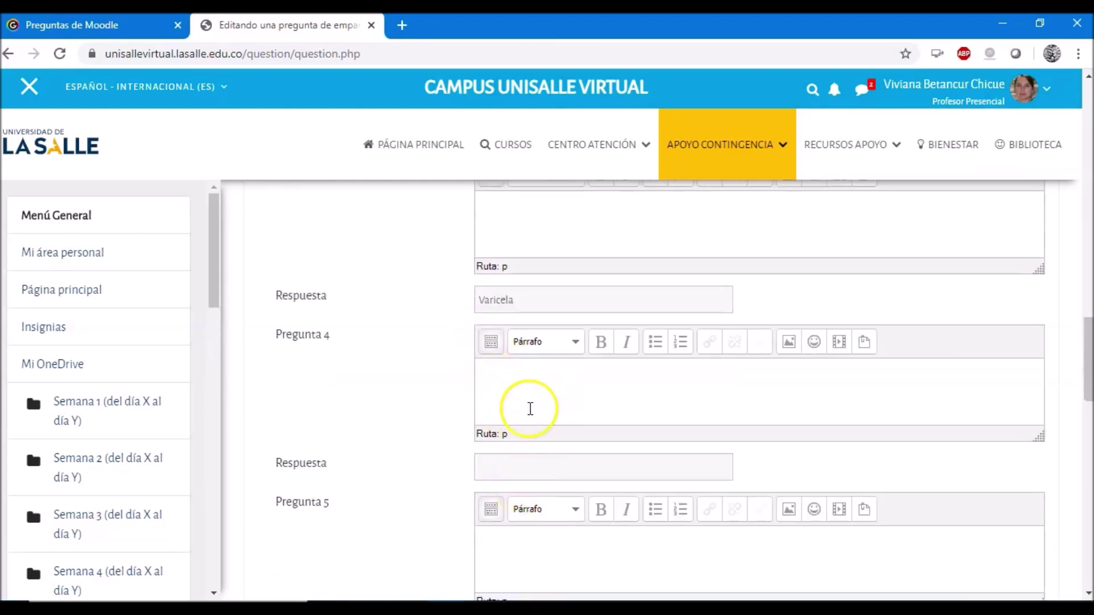
left_click(496, 474)
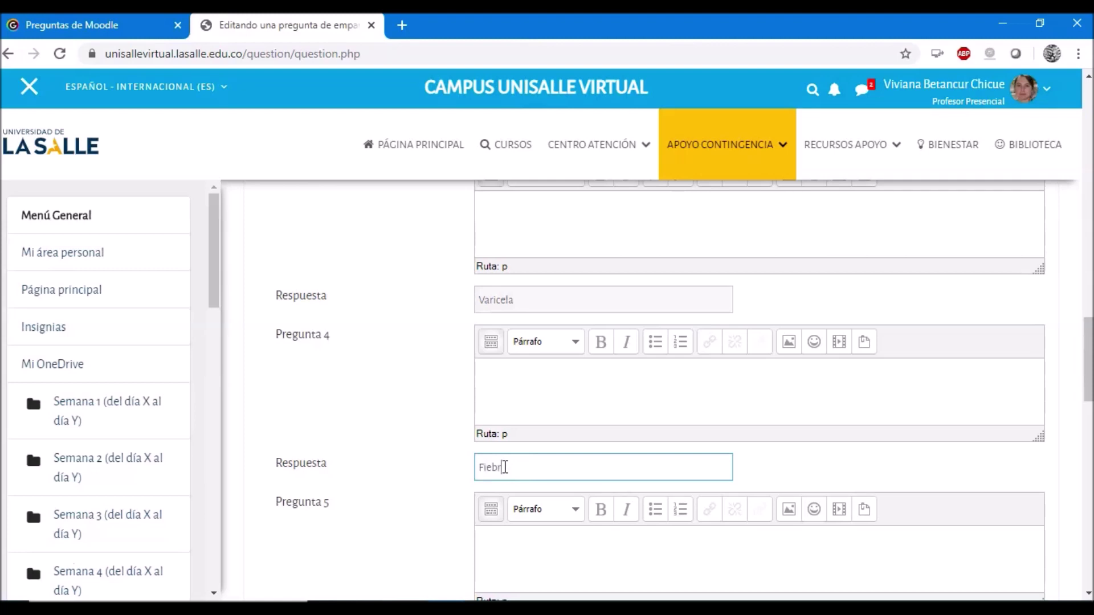
type("Fiebre")
Enter the distractor answers "Gripa" for Pregunta 5 and "Dolor de cabeza" for Pregunta 6, leaving both question texts blank
scroll(516, 459, "down", 6)
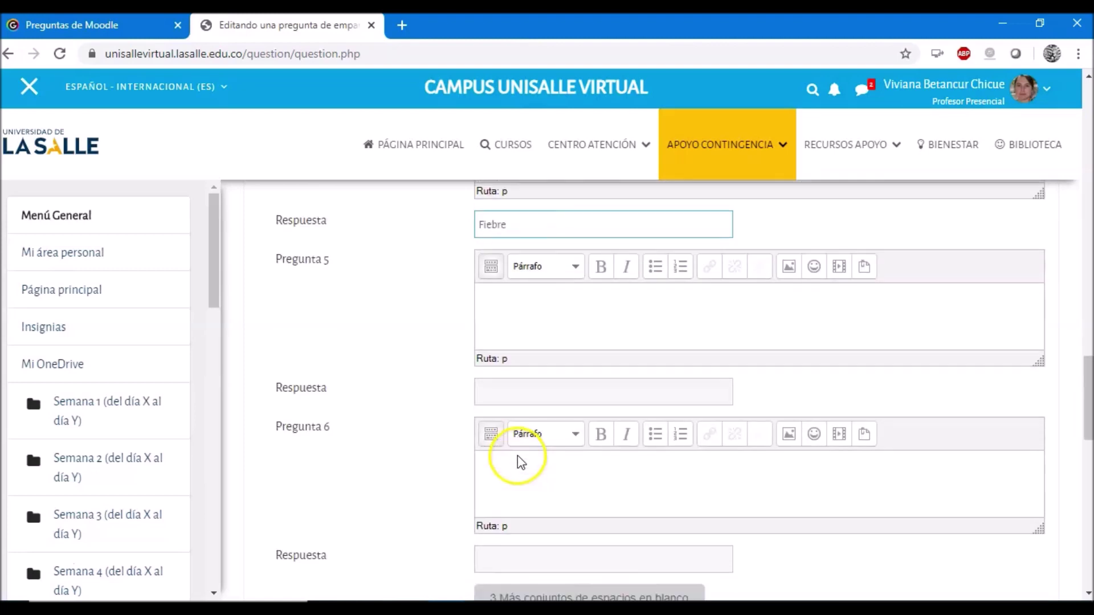
scroll(520, 458, "down", 1)
left_click(484, 399)
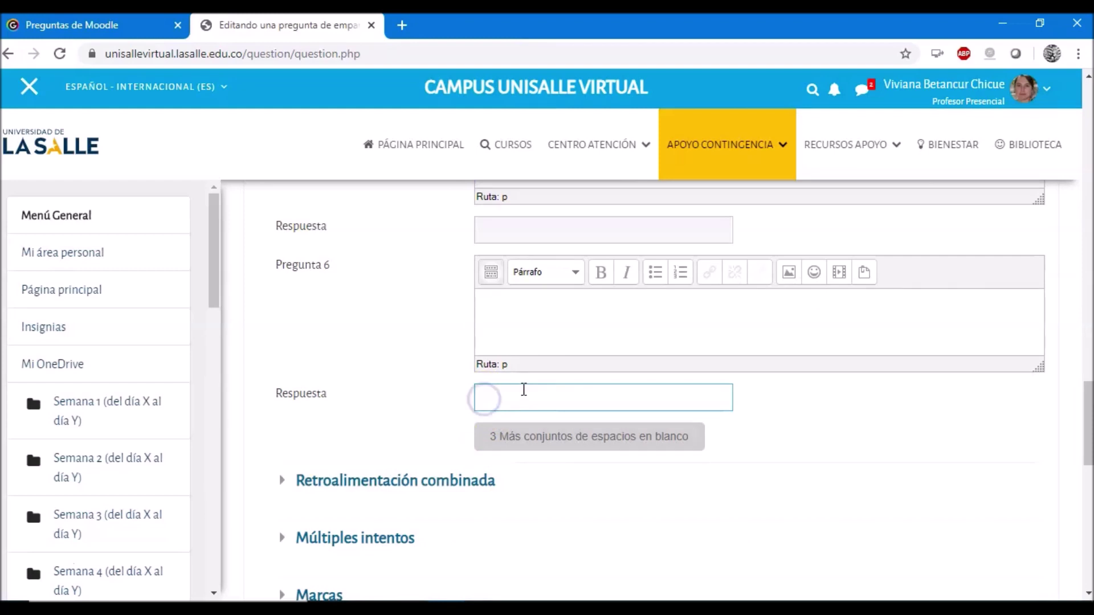
left_click(512, 226)
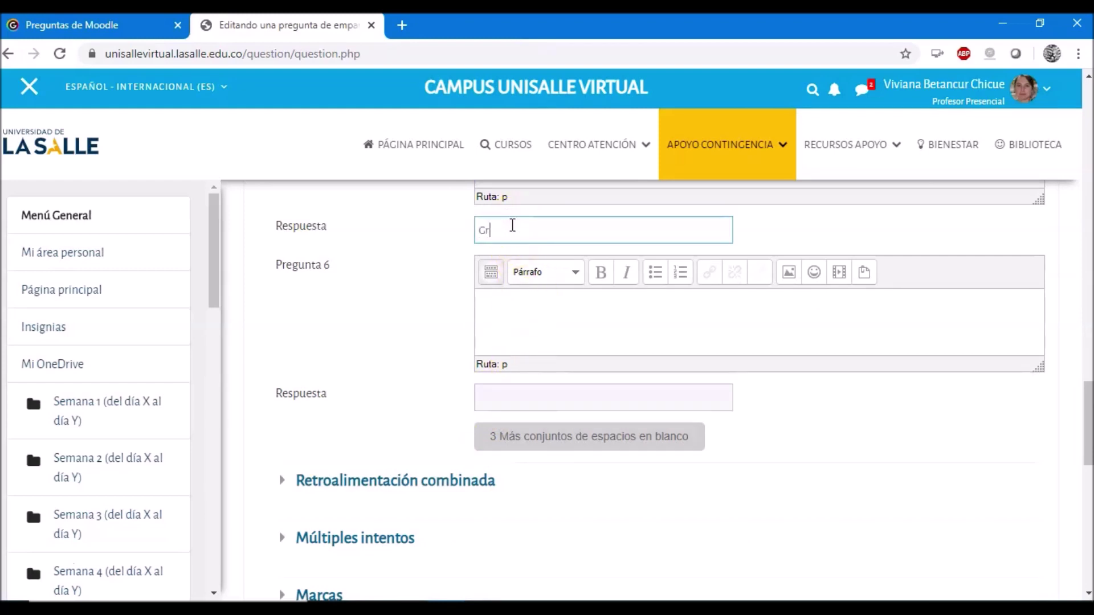
left_click(520, 399)
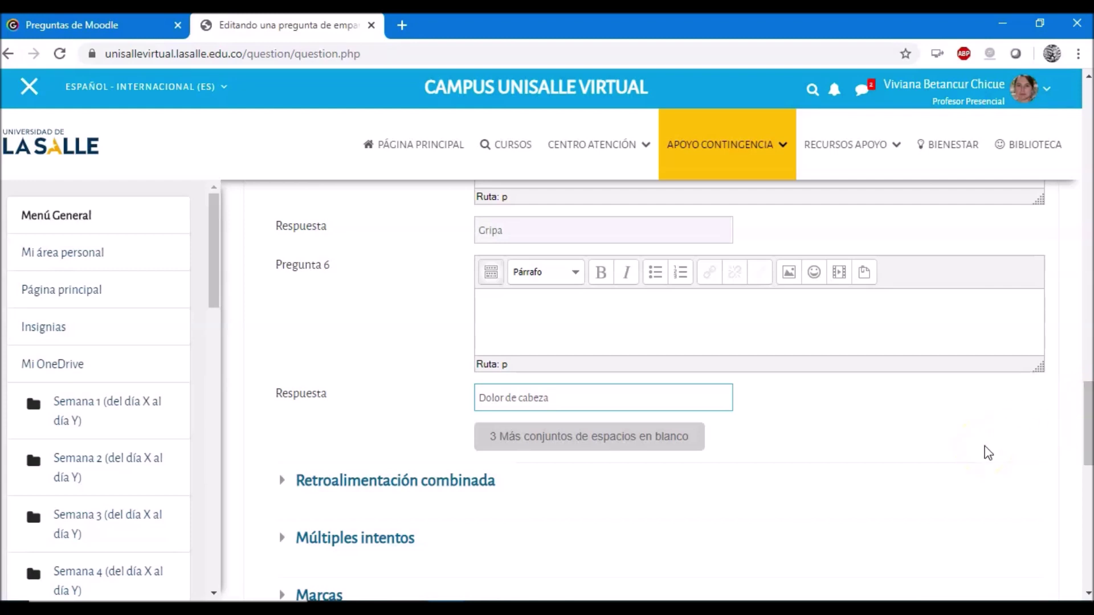
Save the matching question and open the preview of "Ejemplo emparejar" from the question bank
scroll(989, 453, "down", 4)
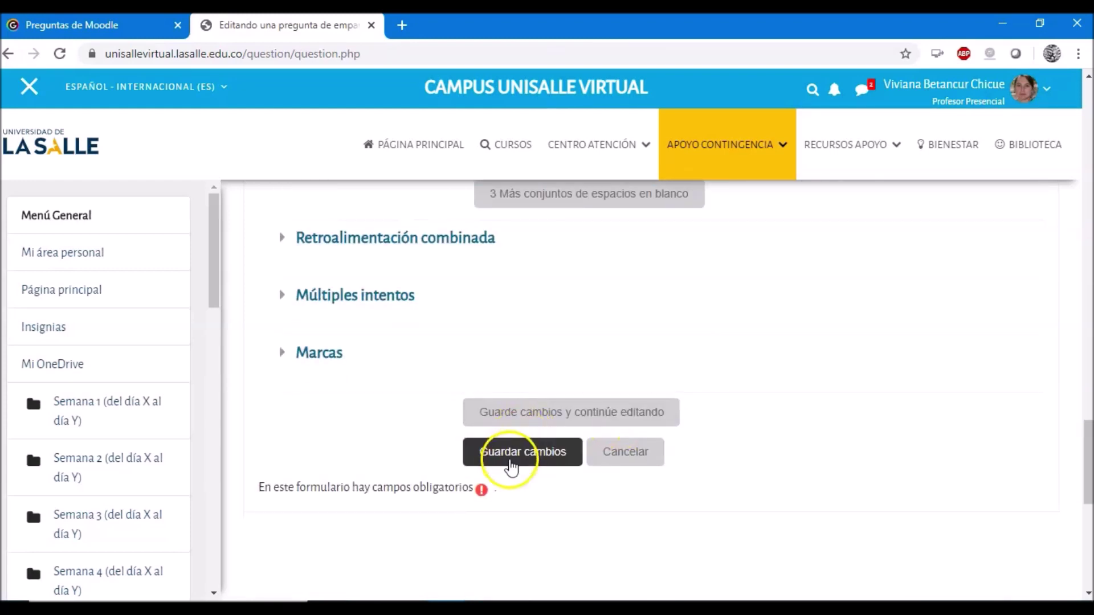
left_click(510, 462)
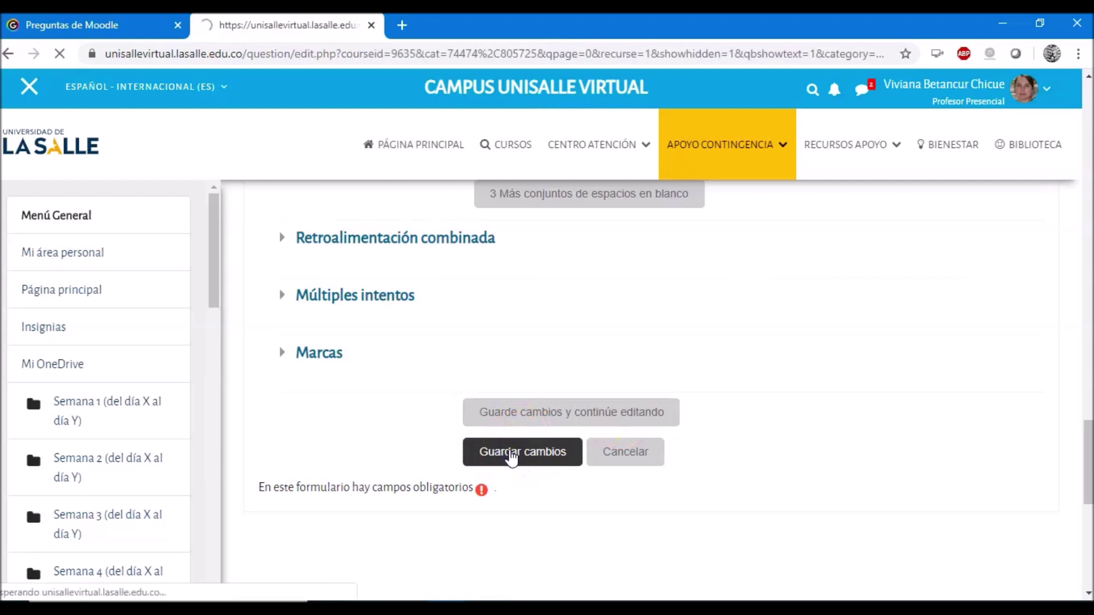
left_click(805, 404)
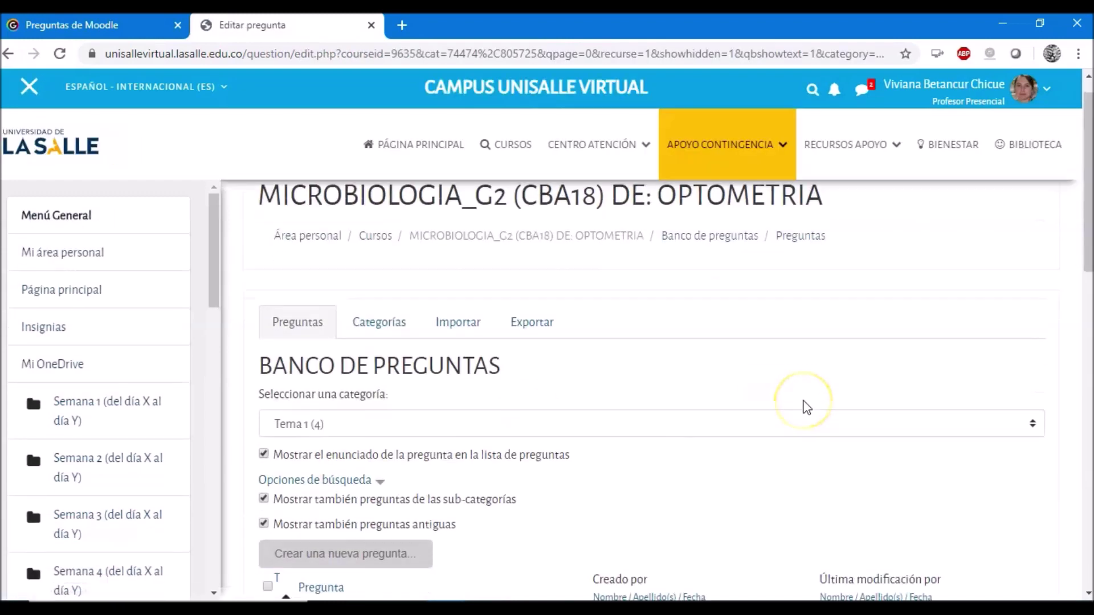
scroll(806, 406, "down", 7)
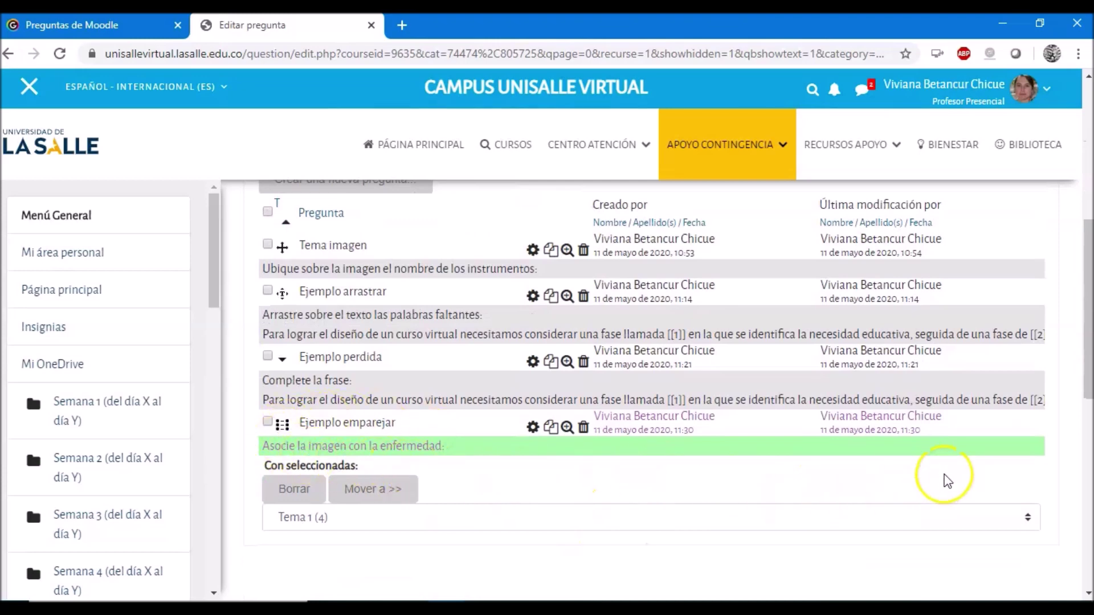
left_click(567, 428)
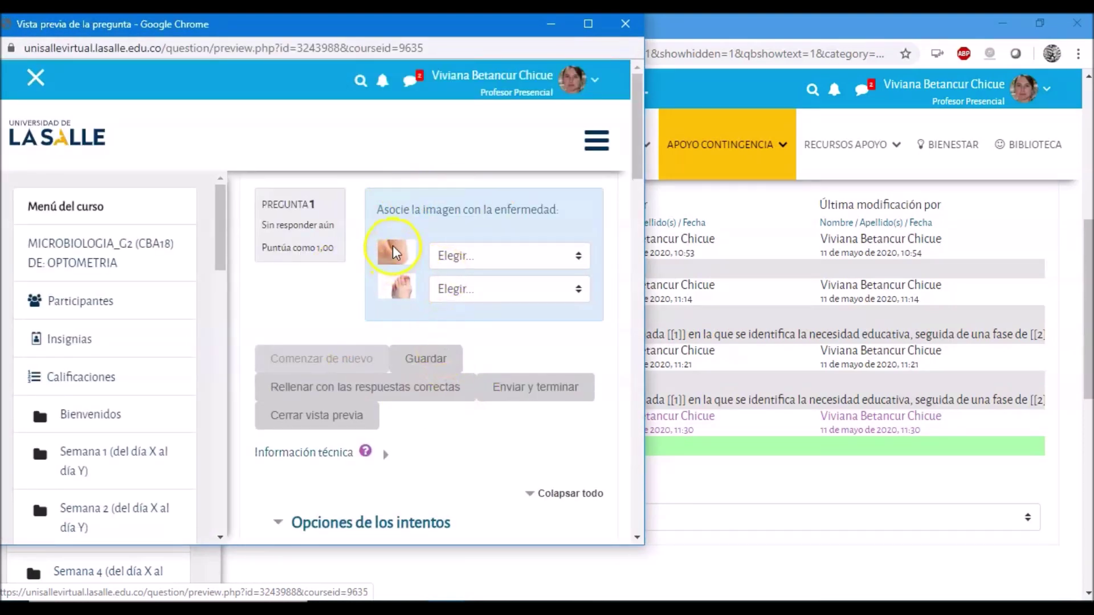
Answer the previewed question with Soriasis for the elbow image and Gripa for the foot image, and submit the attempt
left_click(453, 261)
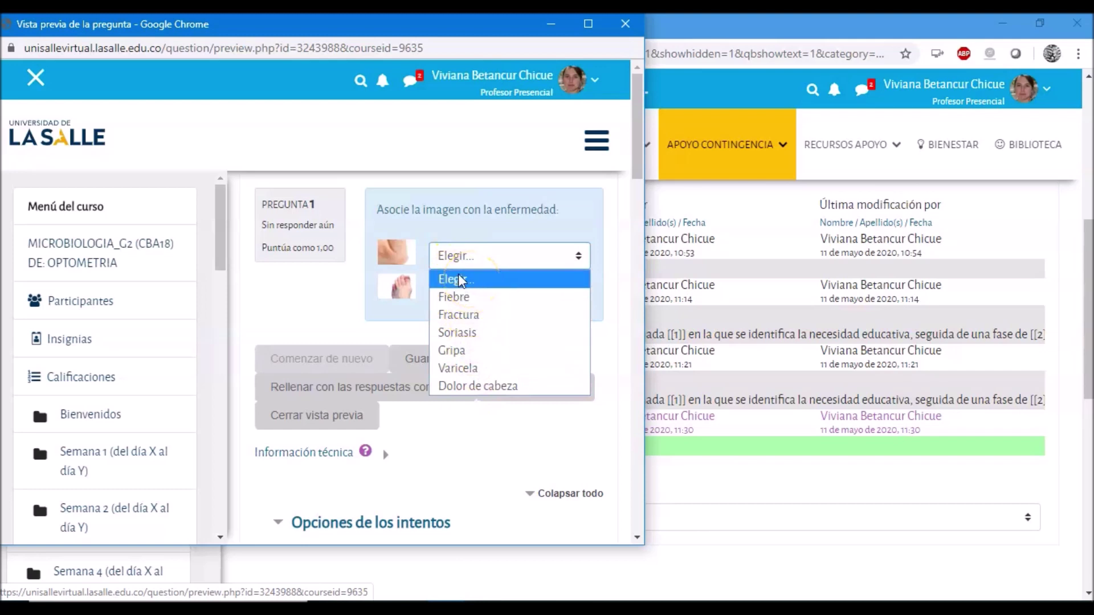
left_click(466, 334)
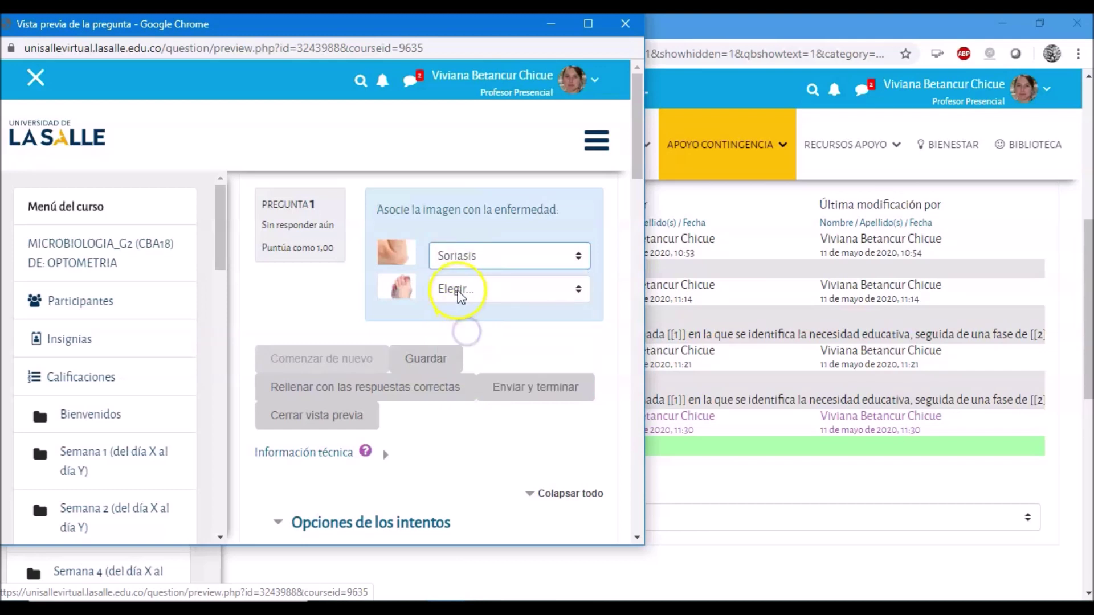
left_click(458, 292)
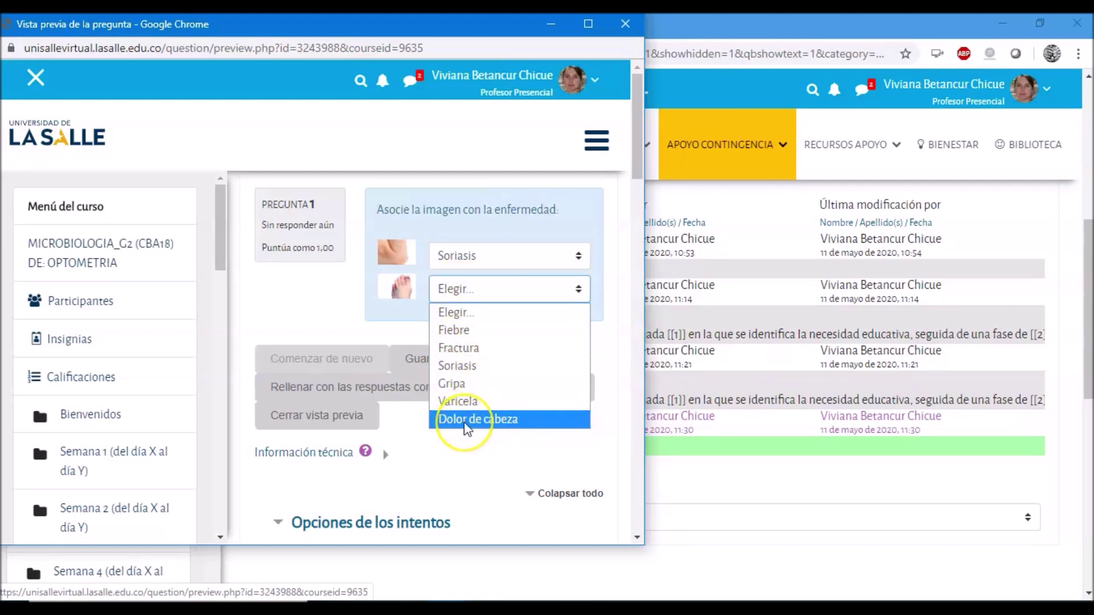
left_click(455, 384)
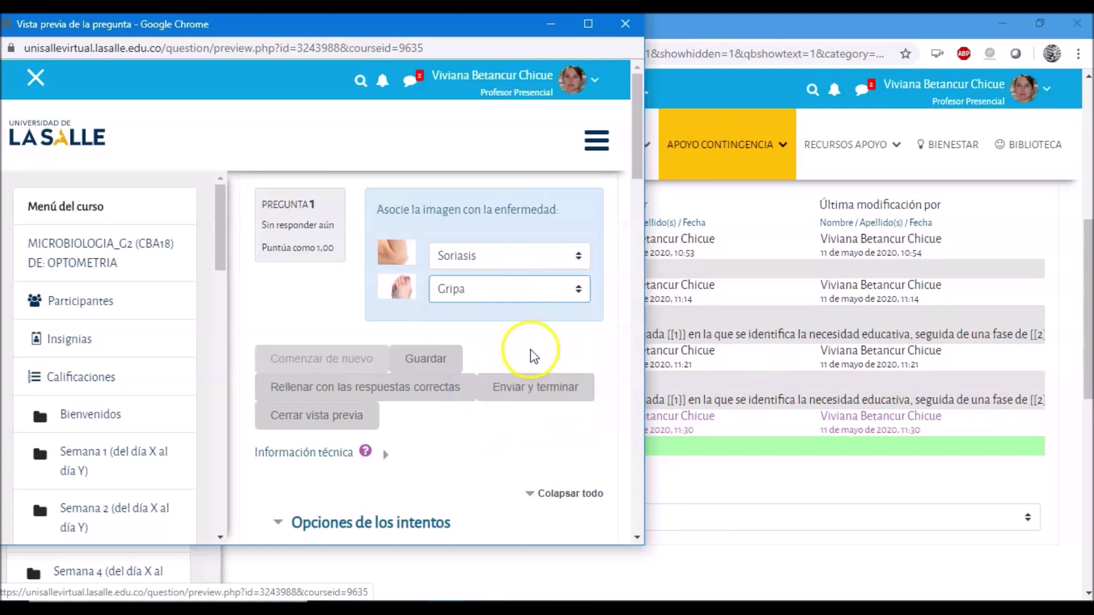
left_click(546, 399)
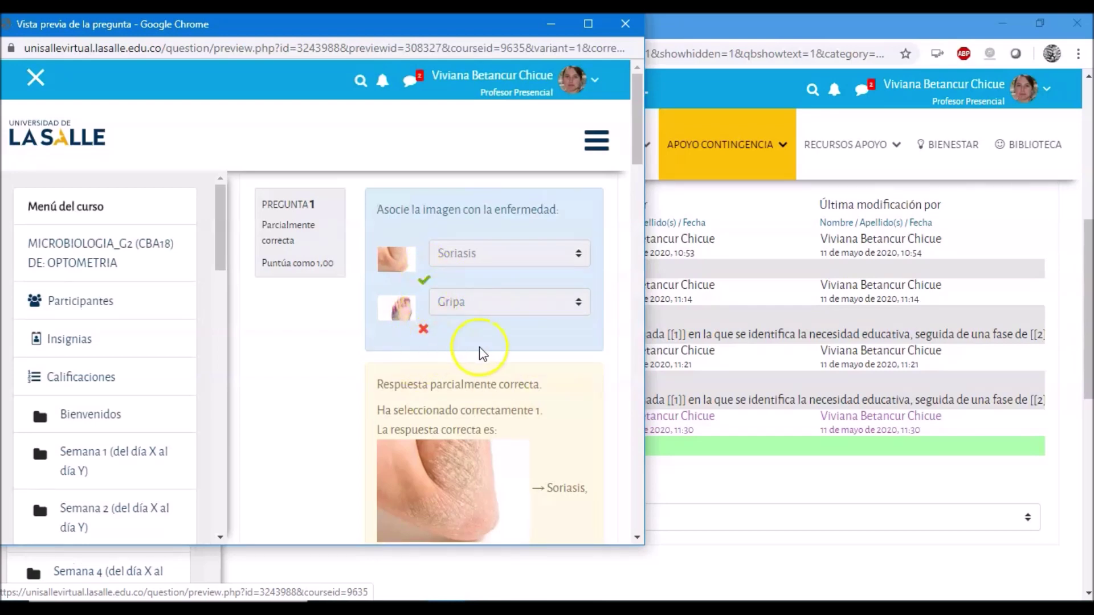
Review the matching question's feedback, close the preview, and start a new question of type Opción múltiple
scroll(533, 351, "down", 3)
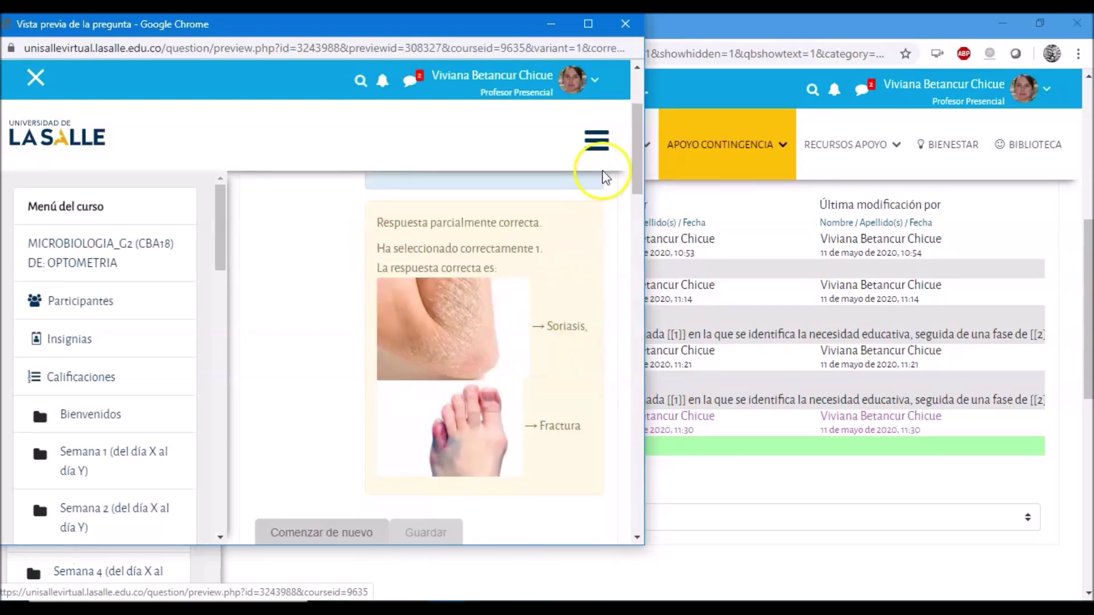
left_click(625, 24)
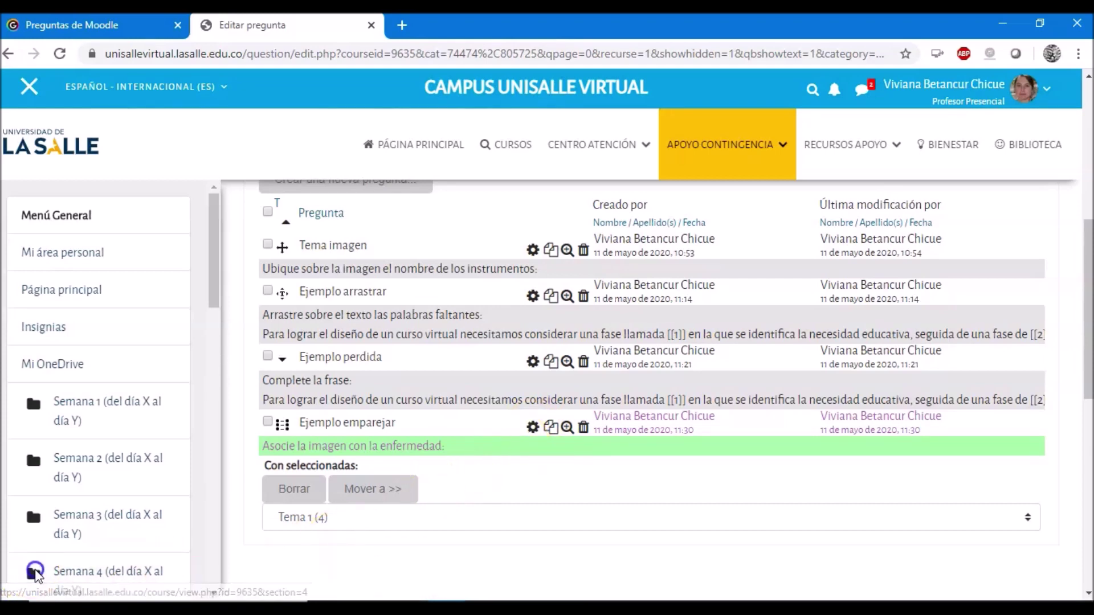
scroll(604, 468, "up", 2)
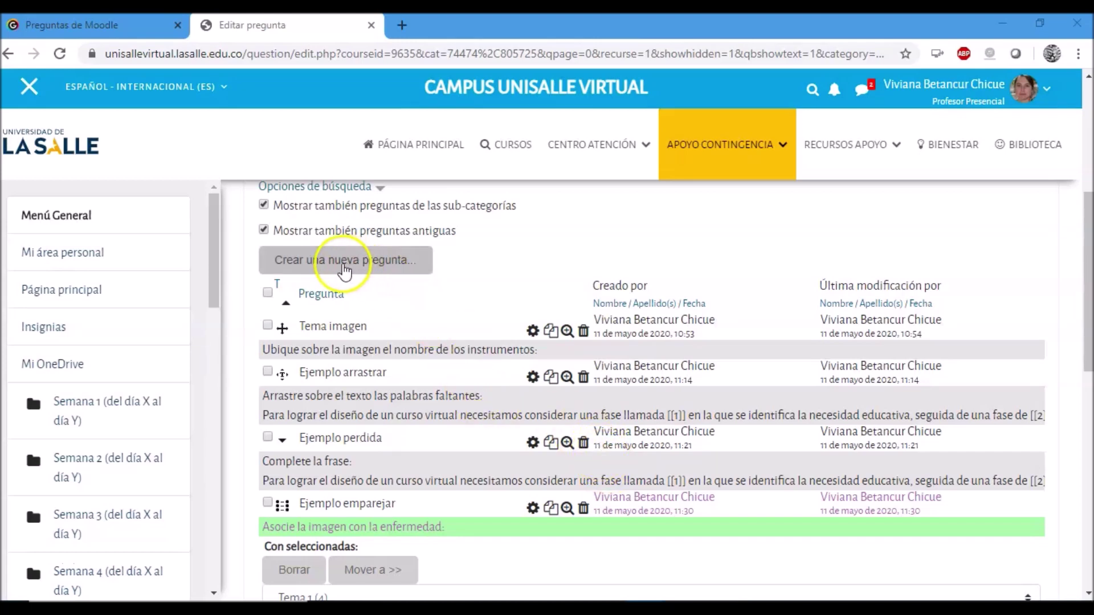
left_click(345, 268)
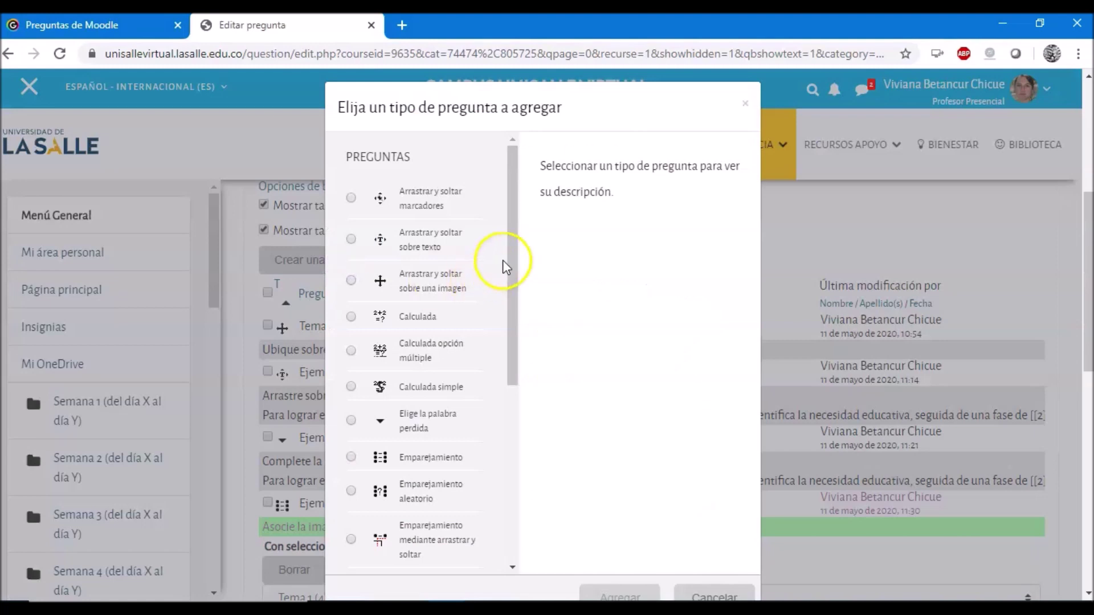
left_click_drag(510, 253, 515, 345)
left_click(351, 472)
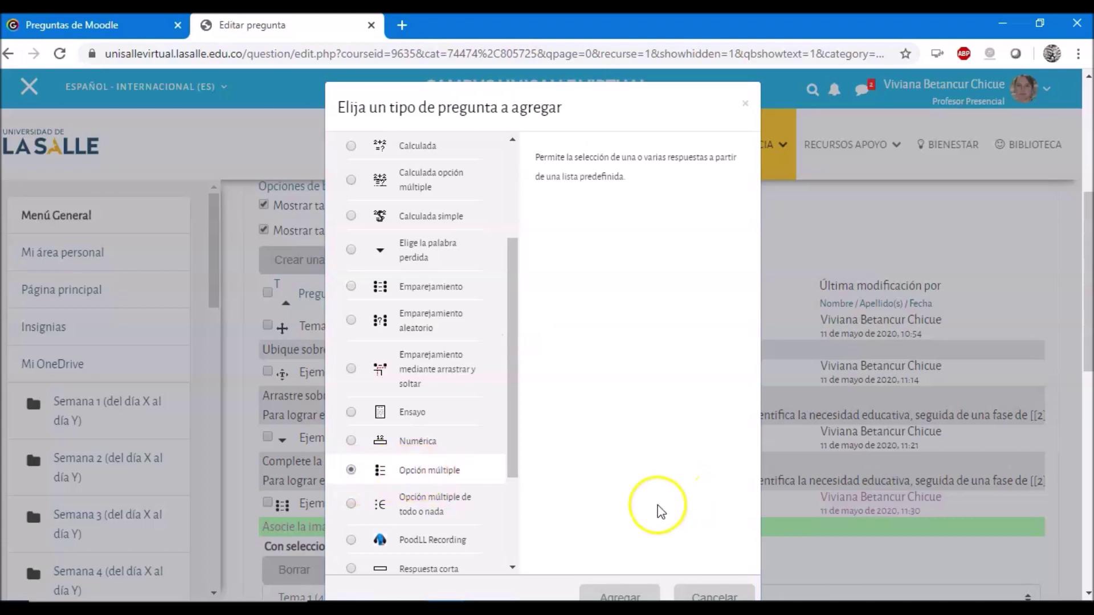
scroll(656, 510, "down", 1)
left_click(617, 520)
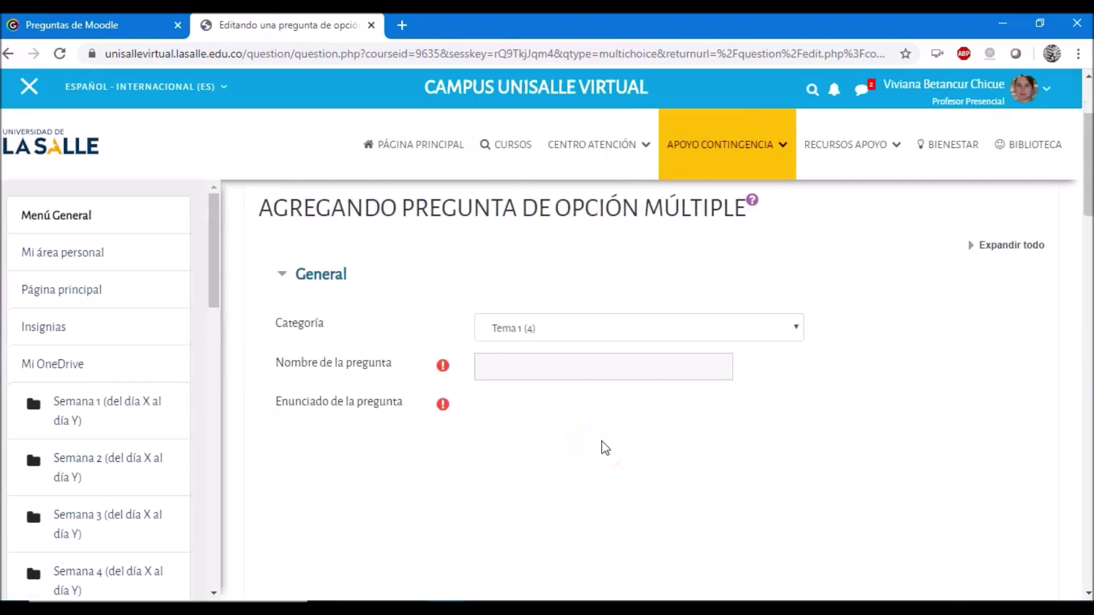
Name the question "Ejemplo selección" and enter the text "¿En qué fases del modelo ADDIE se crean los contenidos y los recursos educativos digitales?"
scroll(507, 342, "down", 1)
left_click(500, 288)
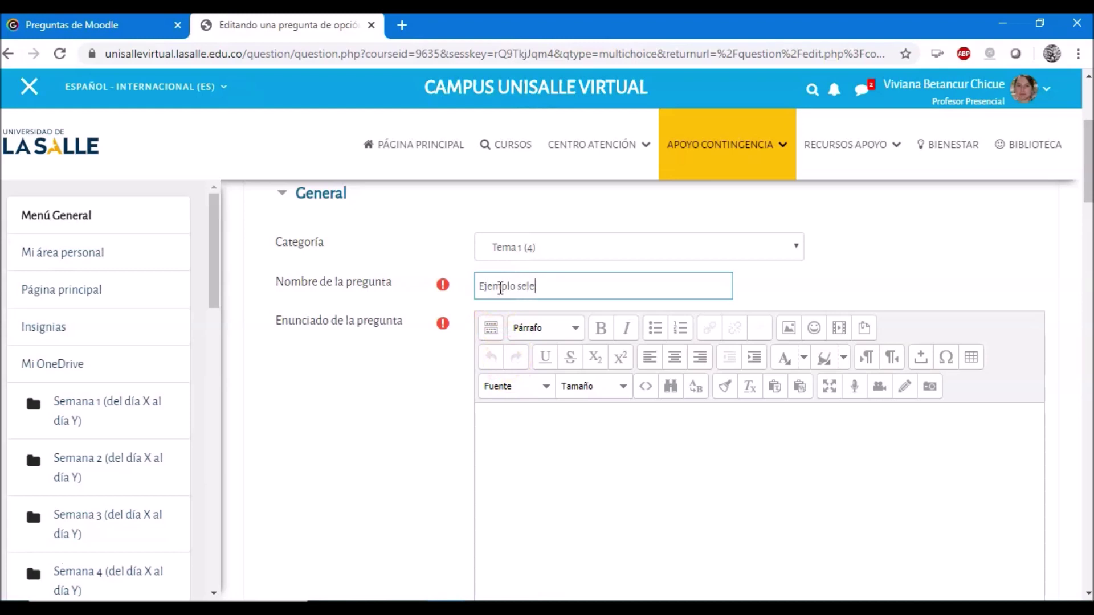
left_click(601, 470)
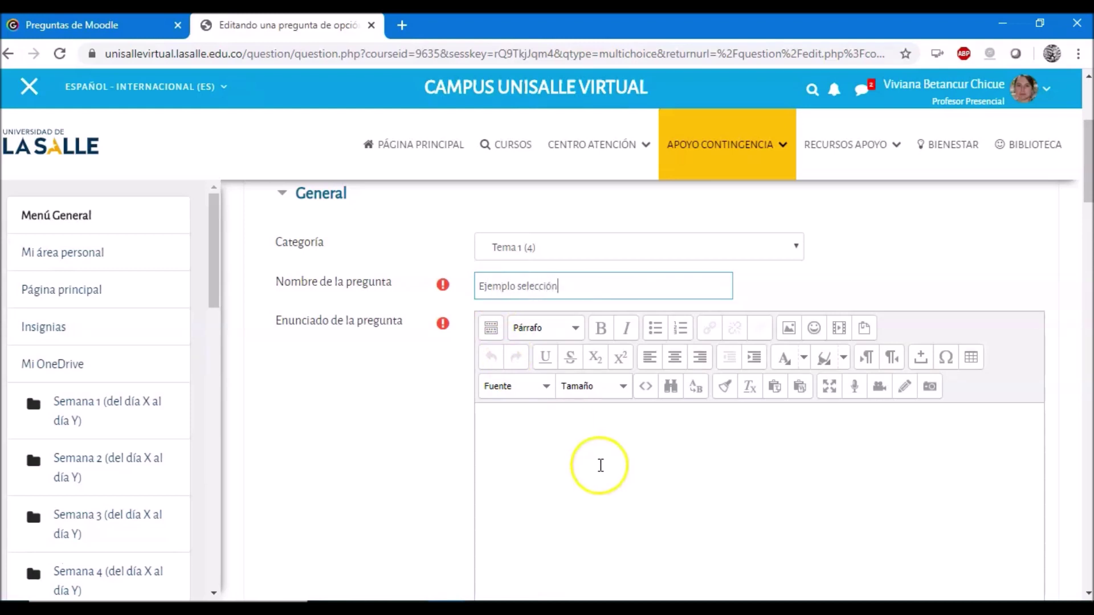
scroll(601, 460, "down", 1)
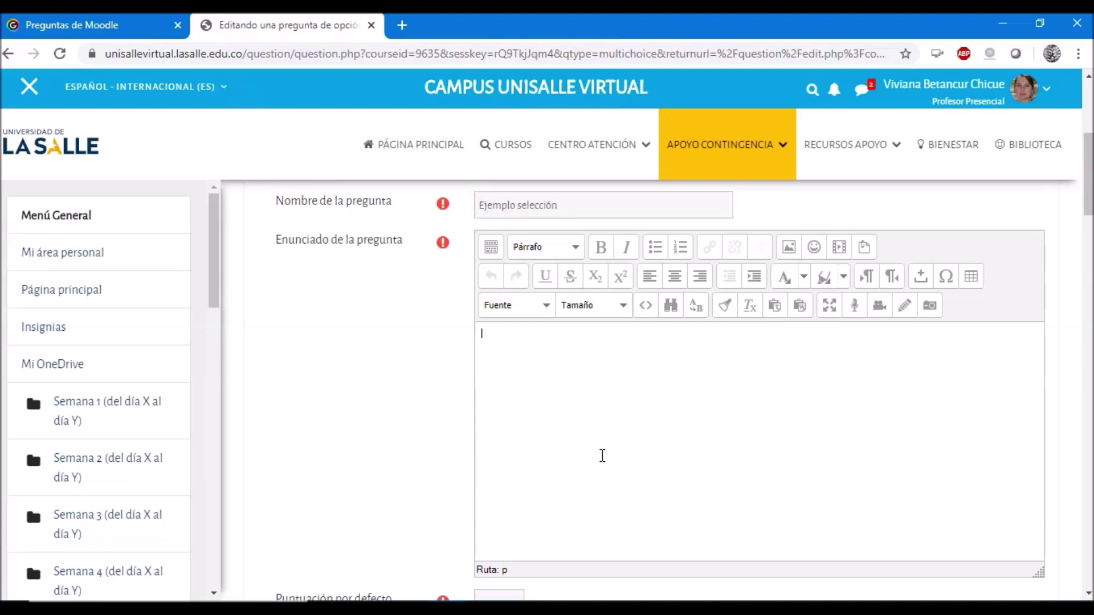
type("¿En qué fases del modelo ADDIE se crean los contenidos y los recursos educativos digitales?")
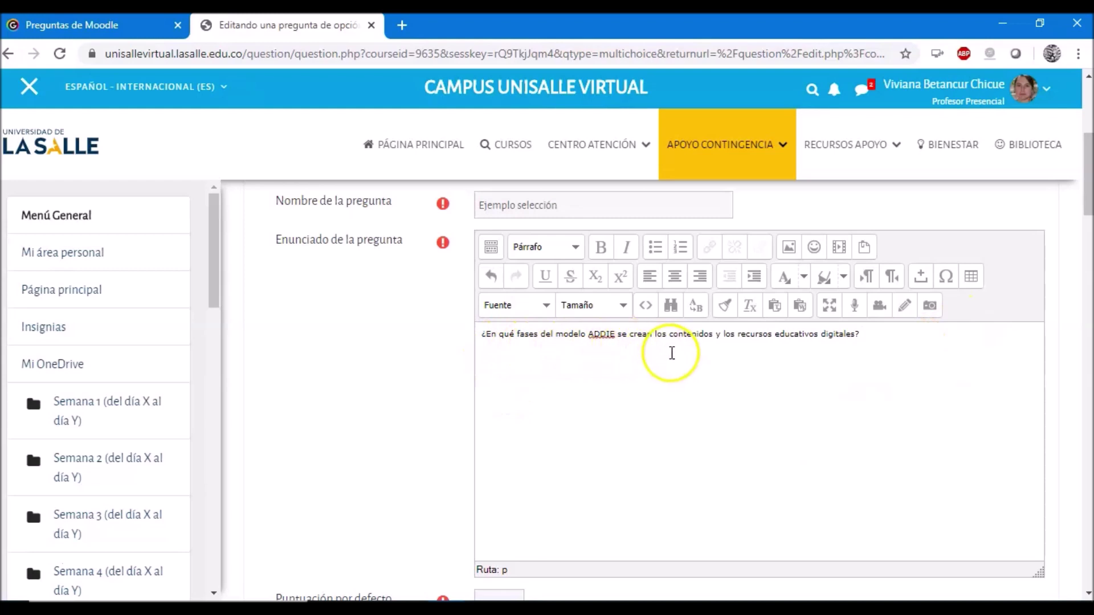
left_click(891, 337)
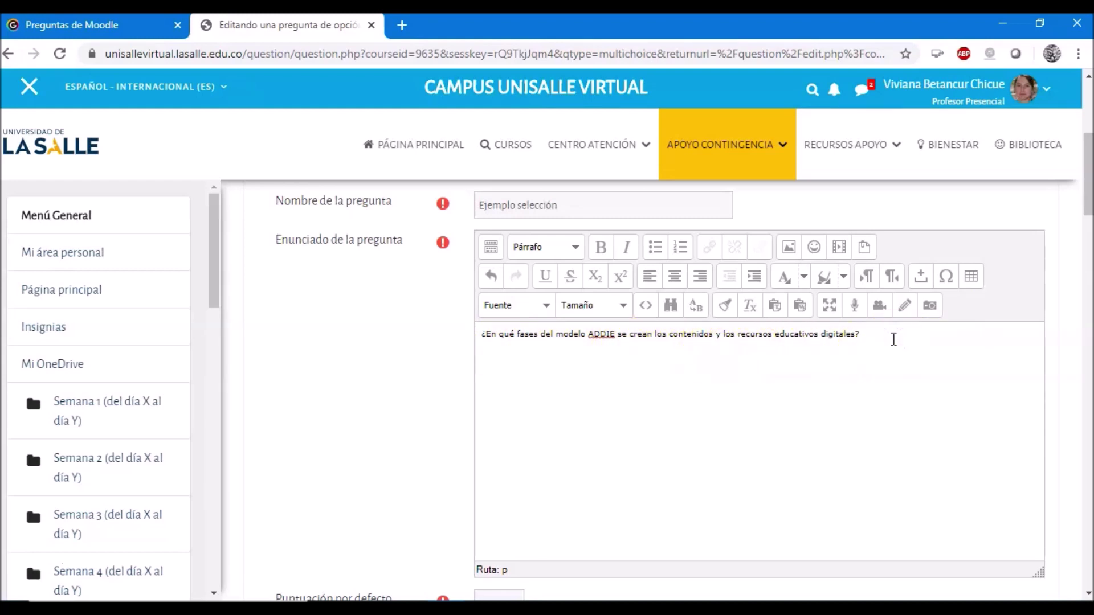
Set the question's ¿Una o varias respuestas? option to "Se permiten varias respuestas"
scroll(894, 339, "down", 3)
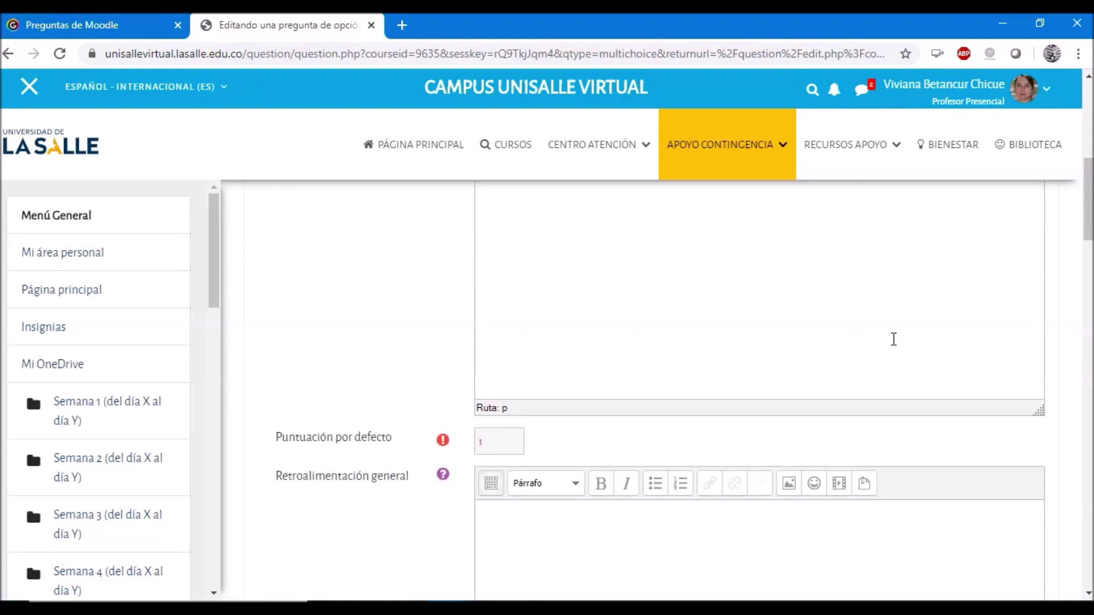
scroll(893, 339, "down", 2)
left_click_drag(1088, 215, 1090, 253)
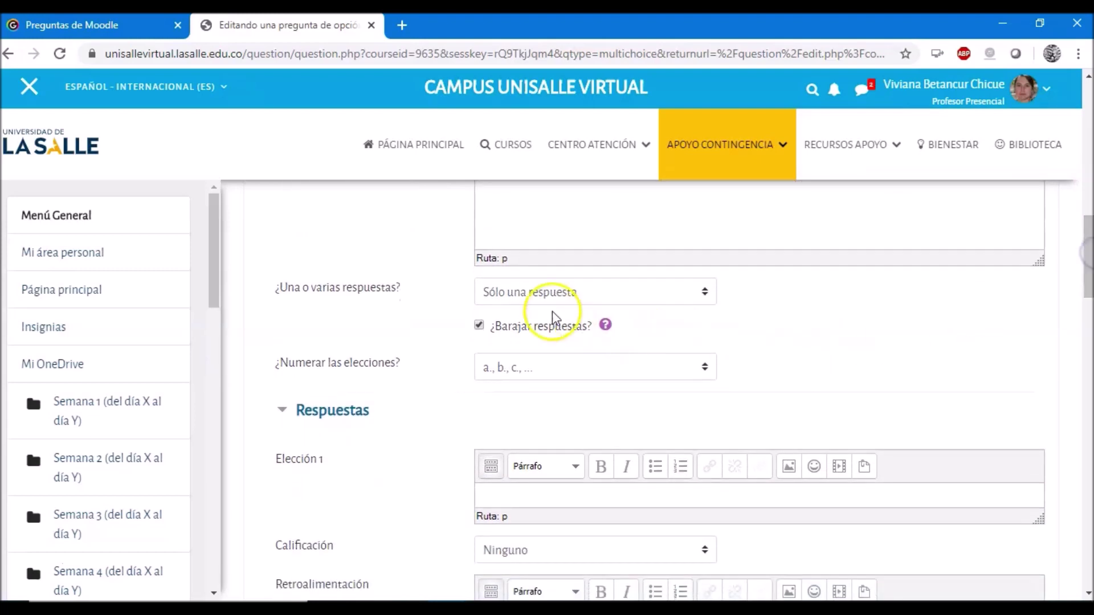
left_click(541, 293)
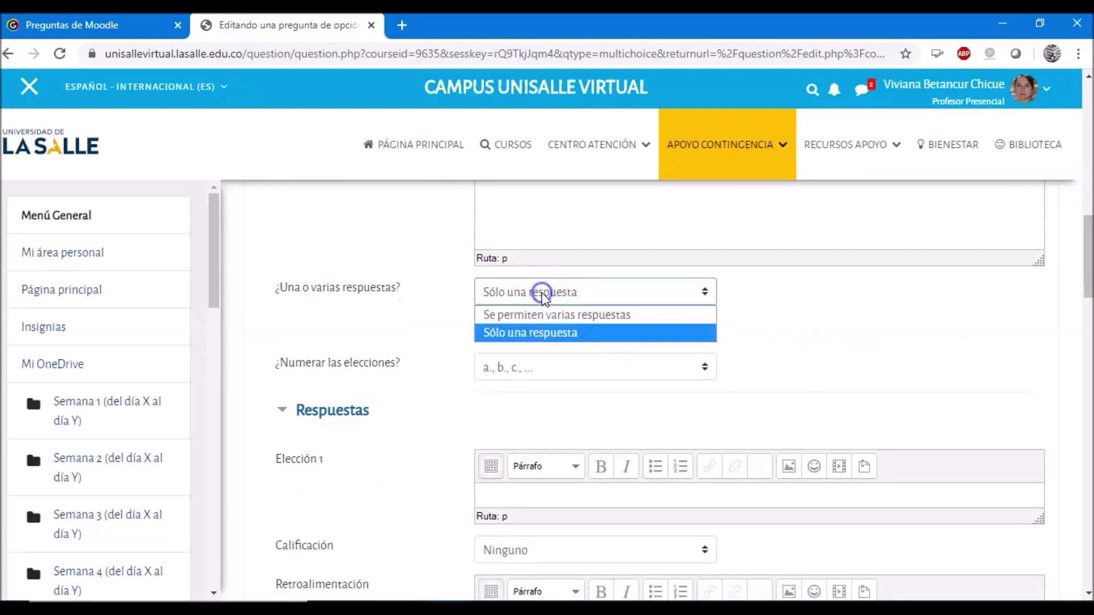
left_click(545, 315)
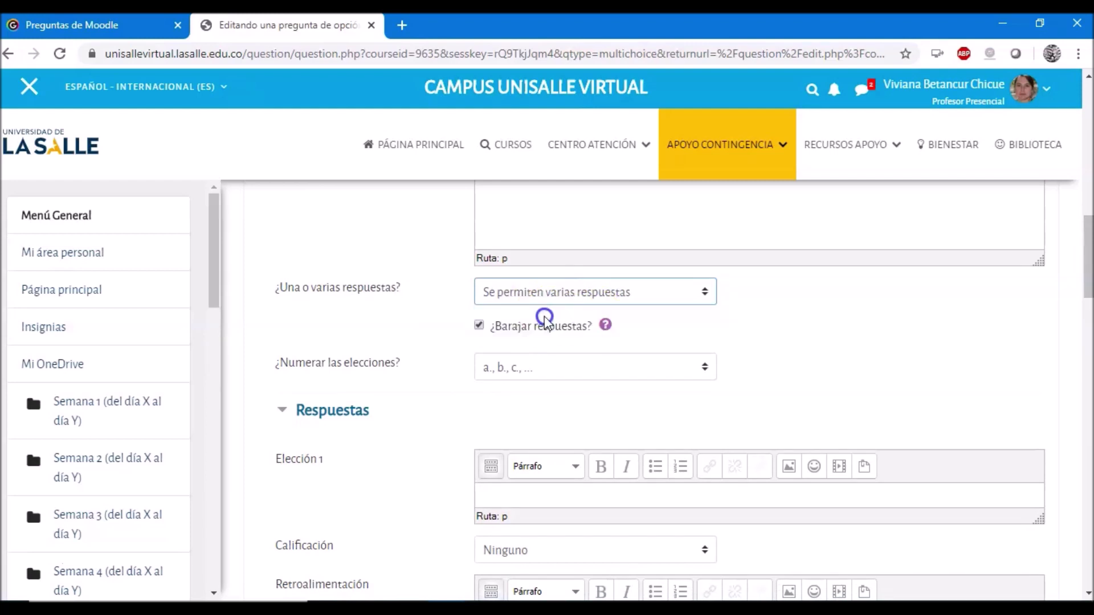
Enter "Análisis" as Elección 1, keeping its Calificación at Ninguno and its feedback blank
scroll(578, 412, "down", 1)
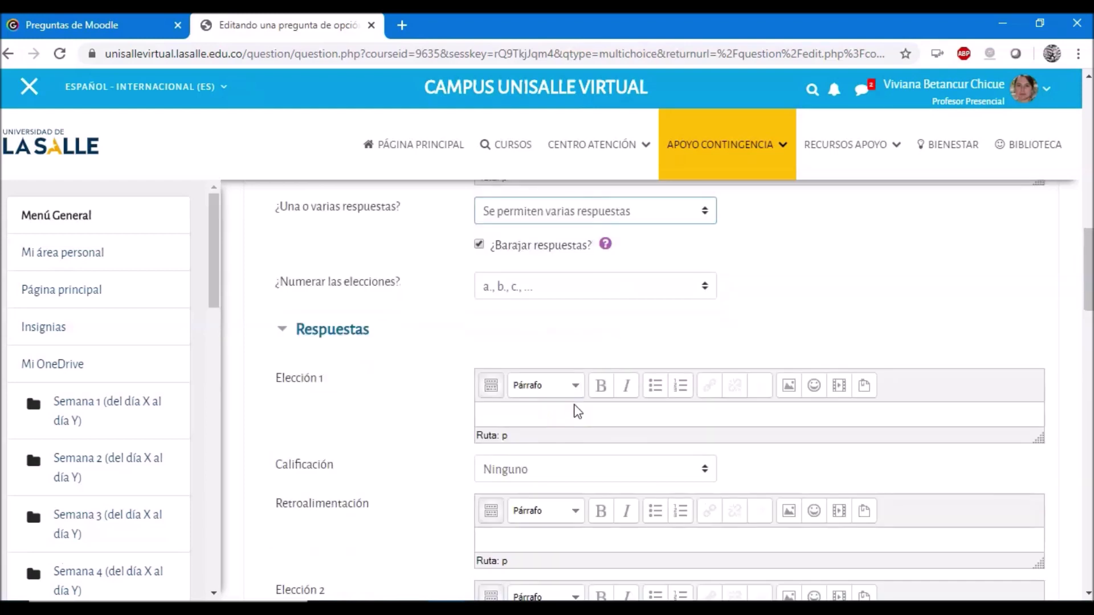
scroll(578, 412, "down", 1)
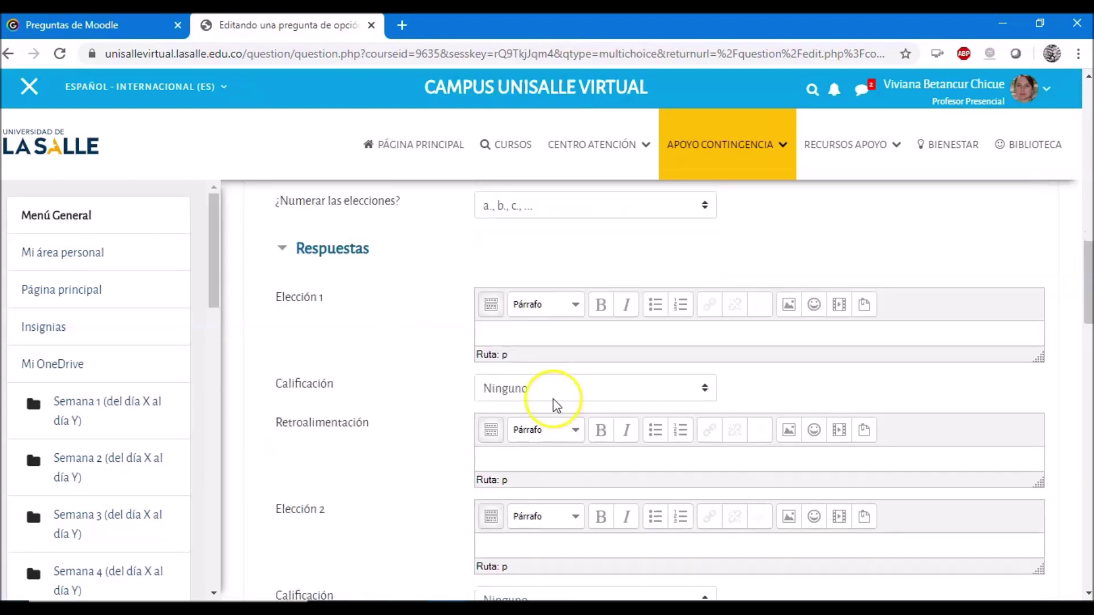
left_click(502, 336)
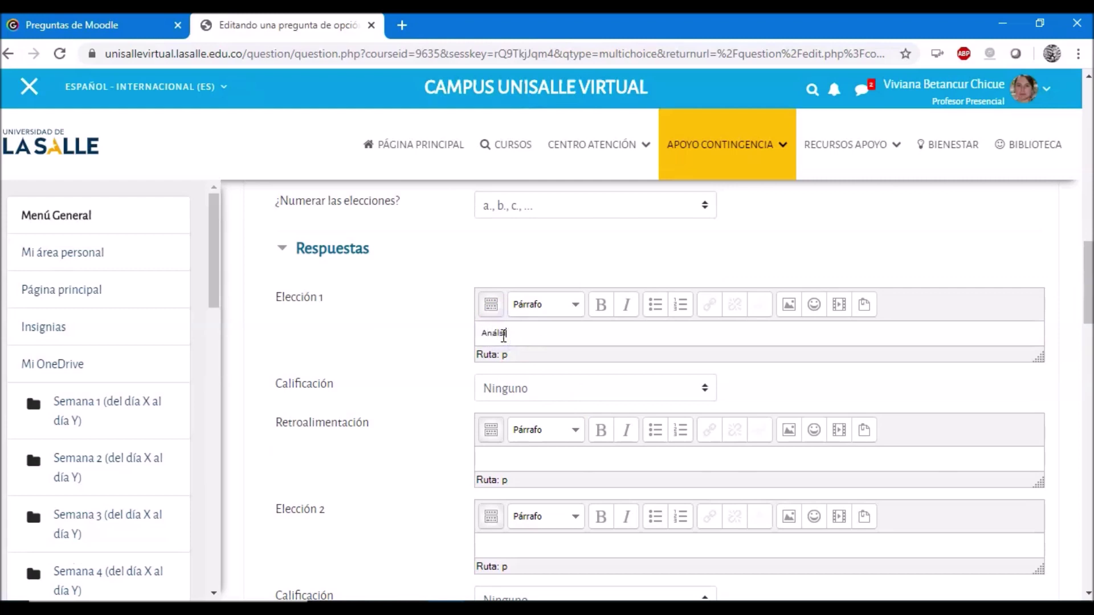
left_click(698, 393)
left_click(799, 377)
scroll(799, 374, "down", 2)
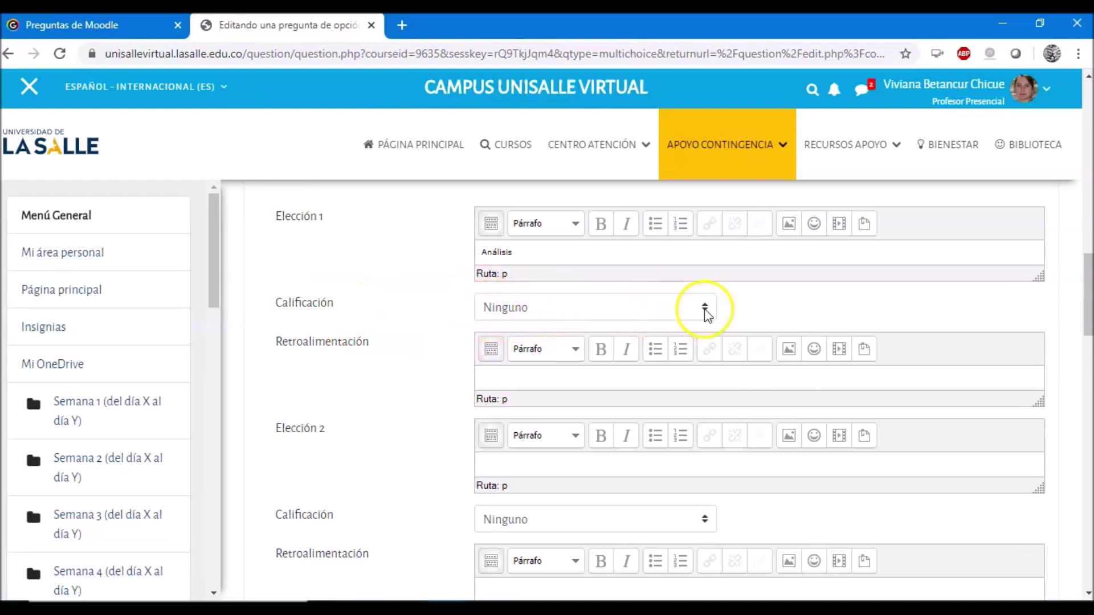
left_click(501, 376)
Enter "Diseño" as Elección 2 and set its Calificación to 50%
scroll(501, 377, "down", 2)
left_click(493, 383)
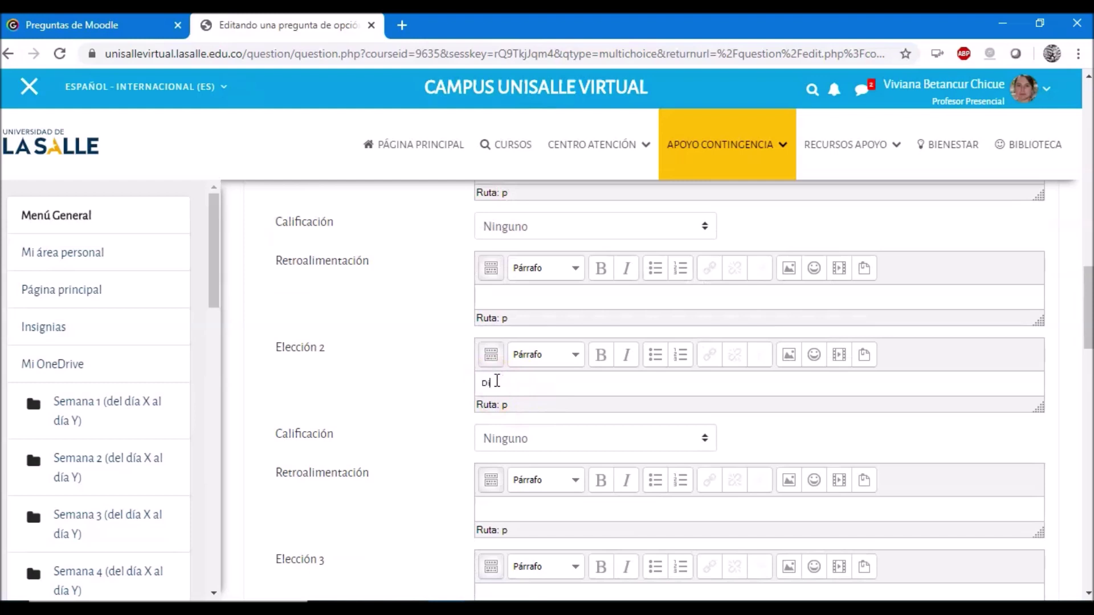
left_click(541, 440)
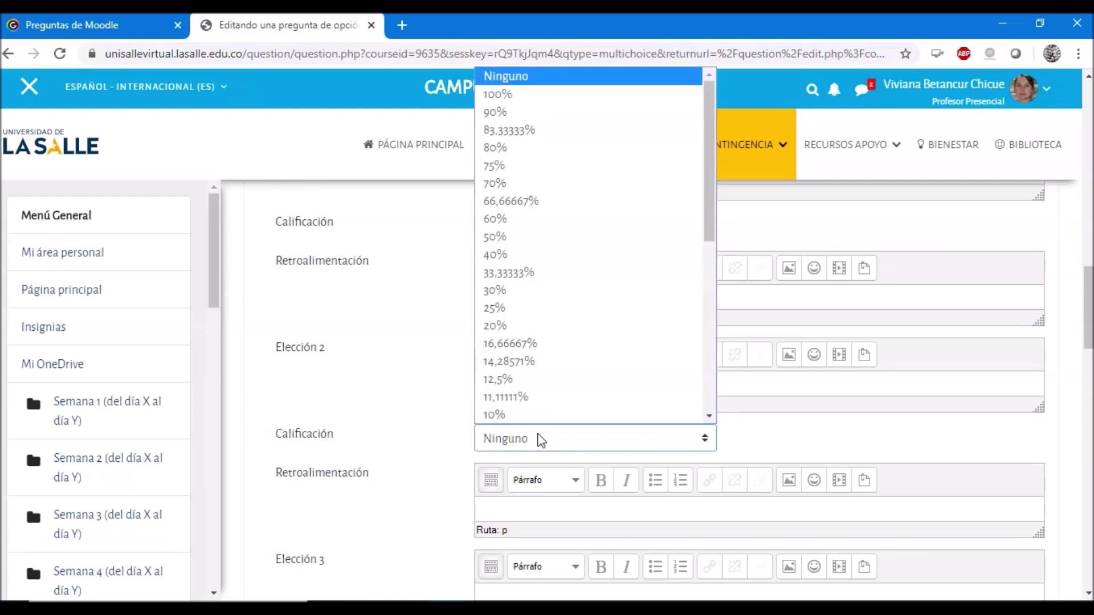
left_click(496, 236)
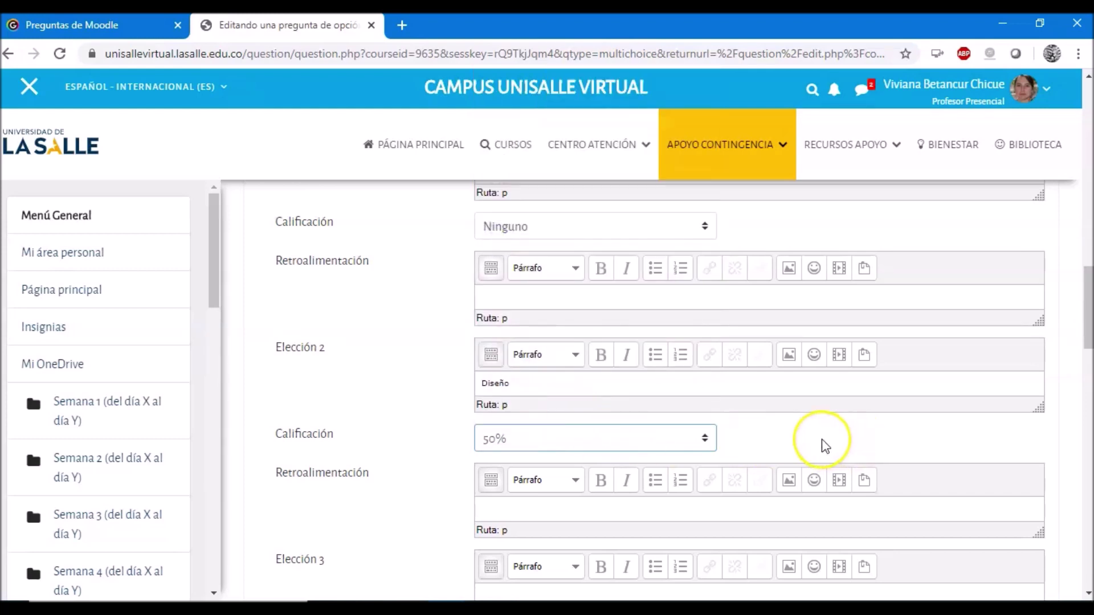
Enter "Desarrollo" as Elección 3 and set its Calificación to 50%
scroll(825, 446, "down", 3)
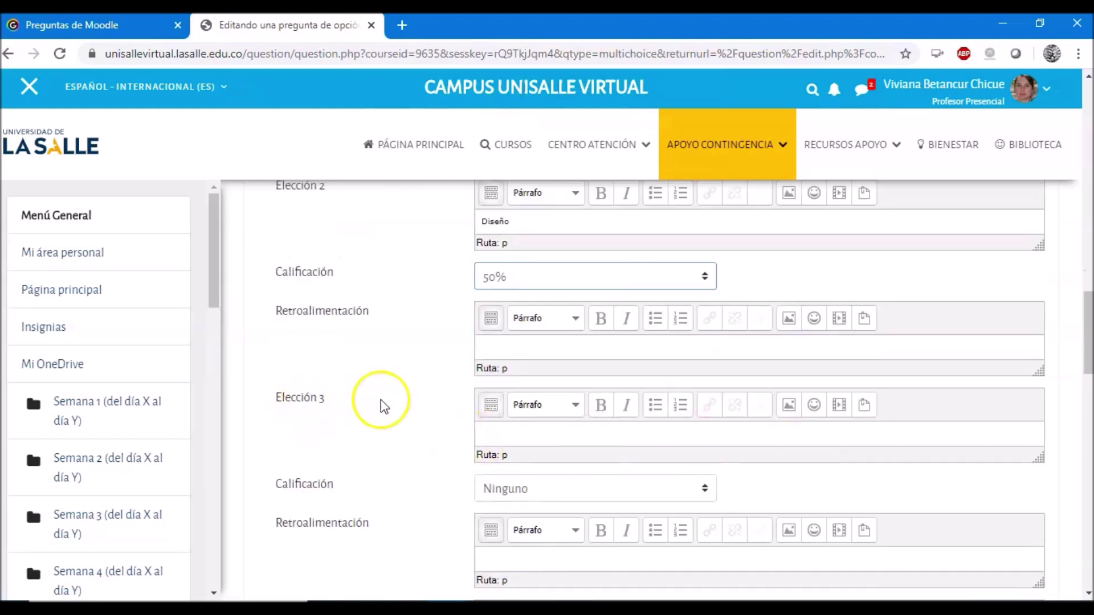
left_click(522, 431)
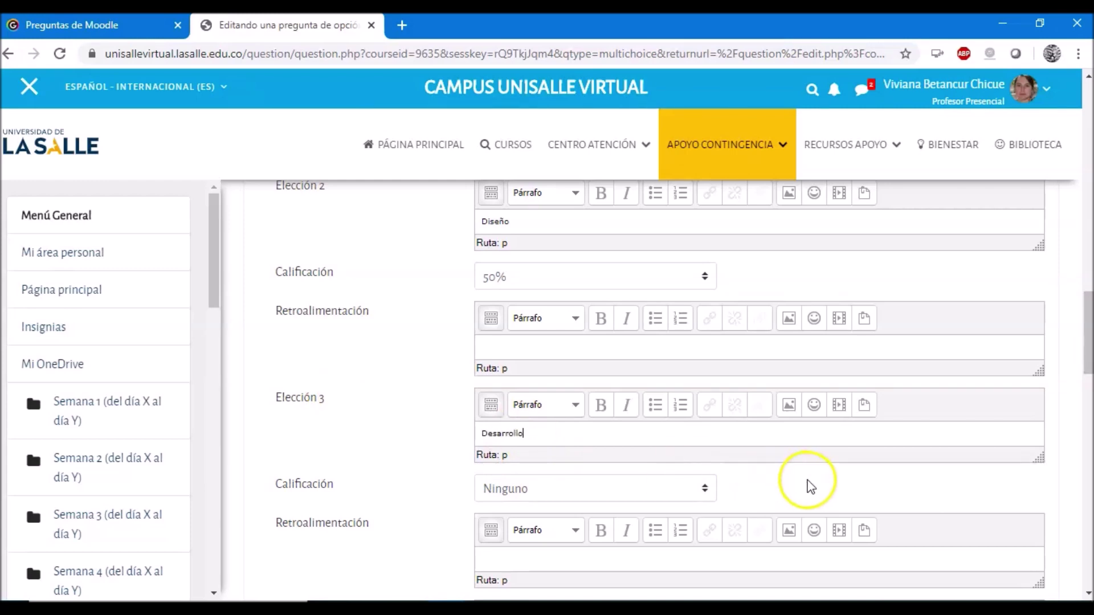
scroll(684, 433, "down", 2)
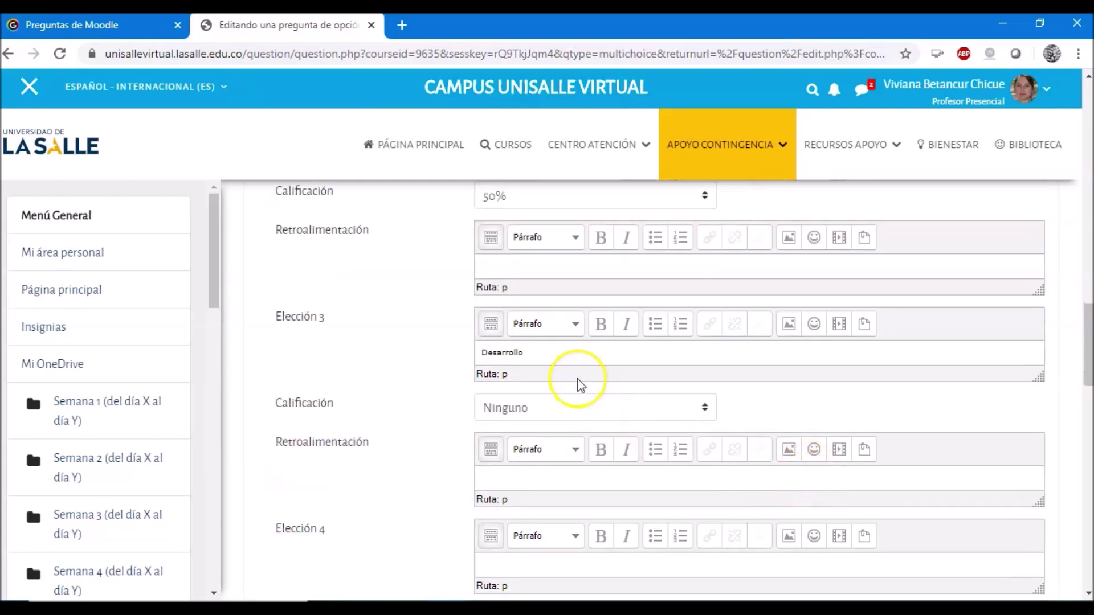
left_click(501, 415)
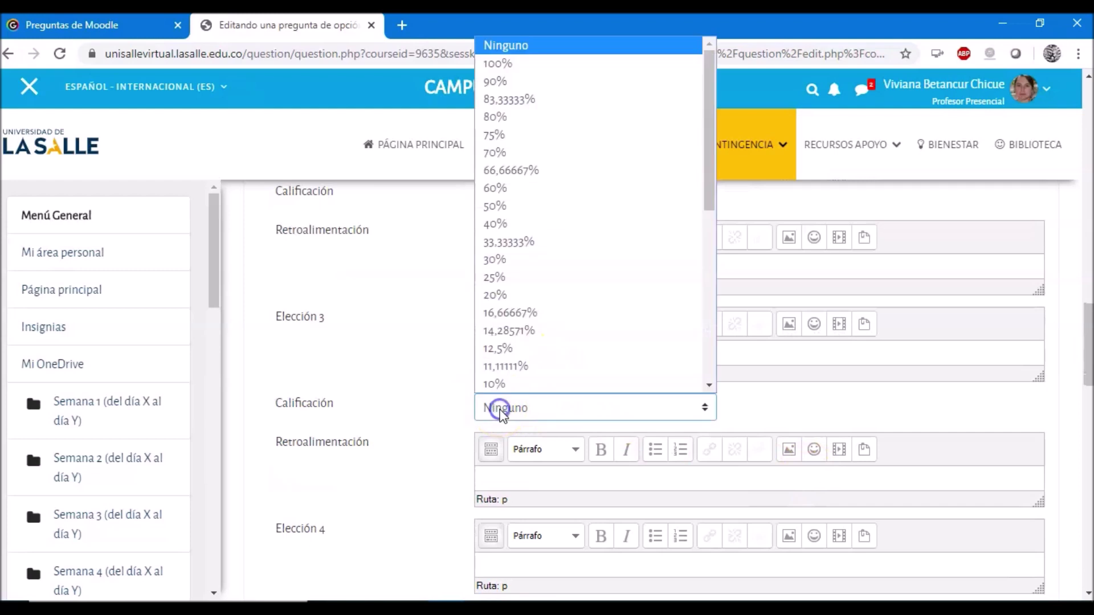
left_click(512, 209)
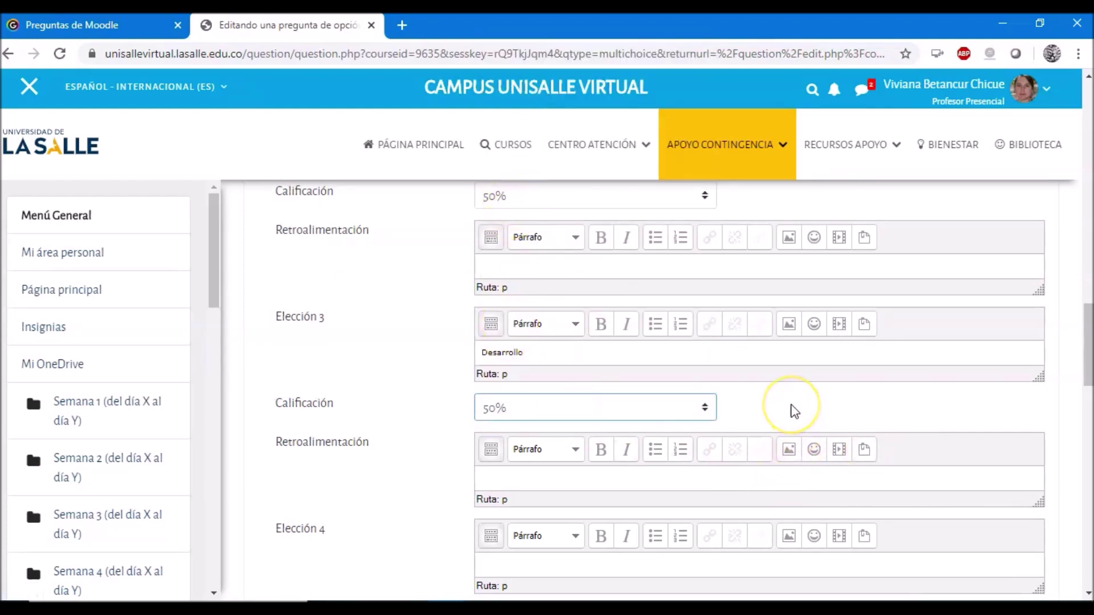
Enter "Implementación" as Elección 4 and "Evaluación" as Elección 5, leaving both Calificación values at Ninguno
scroll(794, 411, "down", 3)
left_click(505, 403)
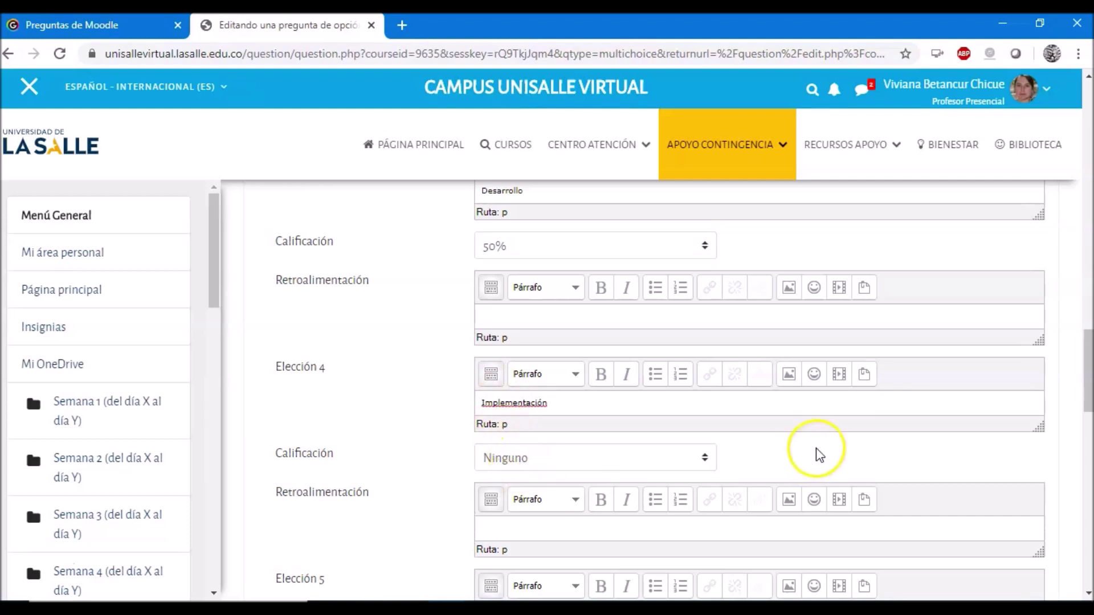
scroll(797, 460, "down", 1)
scroll(795, 455, "down", 1)
left_click(501, 448)
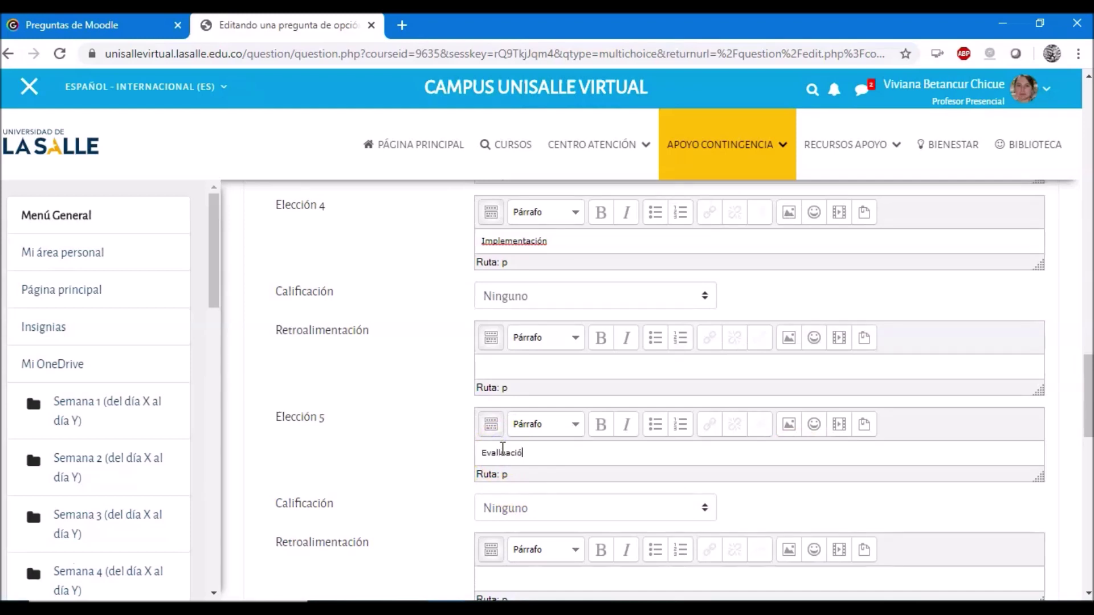
left_click(498, 454)
left_click(496, 450)
Examine the "Sólo una respuesta" alternative and the 100% grade choice for Elección 2 without changing either setting
scroll(791, 489, "up", 1)
left_click_drag(1088, 397, 1090, 274)
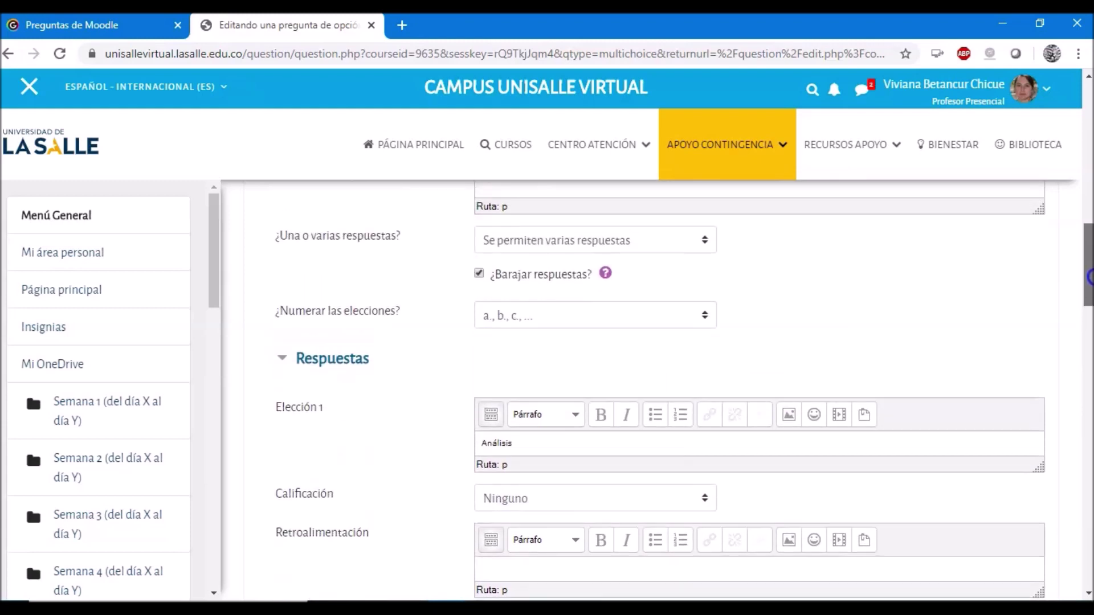
left_click(515, 235)
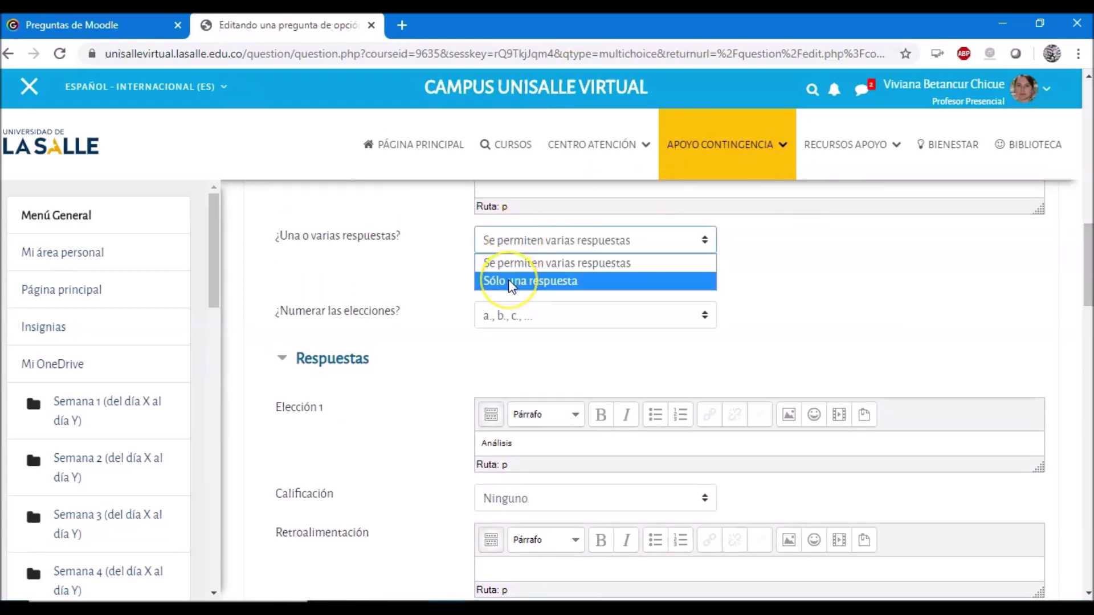
left_click(789, 310)
left_click_drag(1089, 269, 1085, 312)
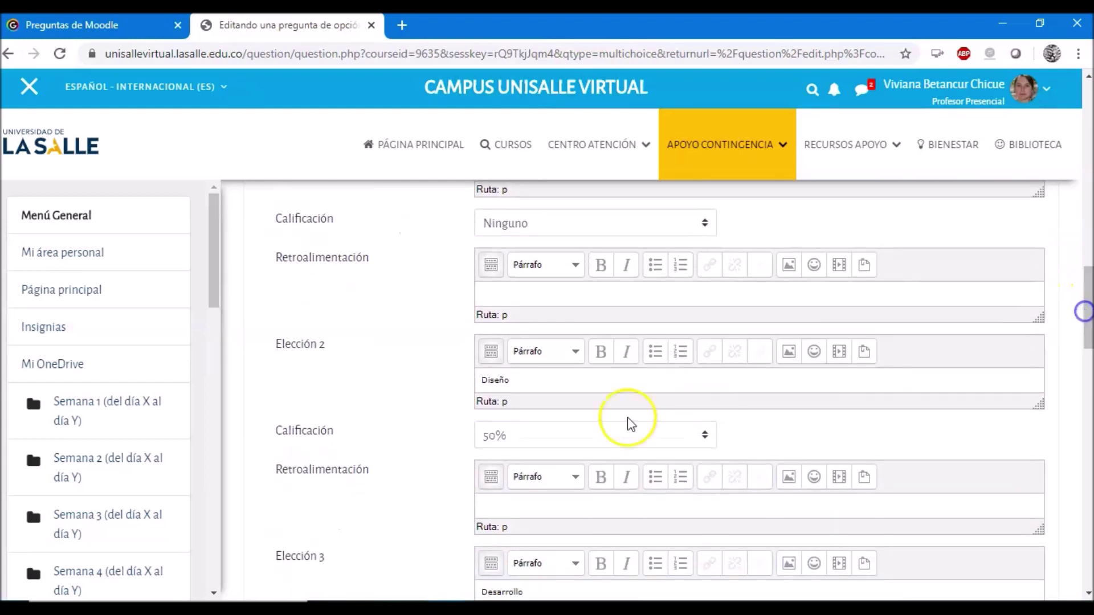
left_click(552, 435)
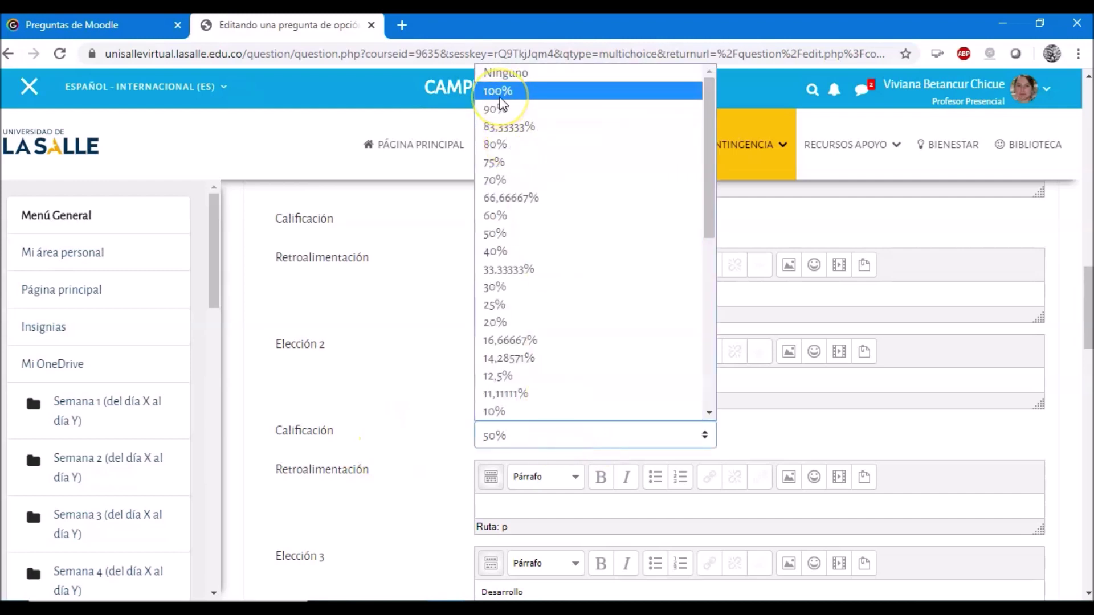
left_click(359, 416)
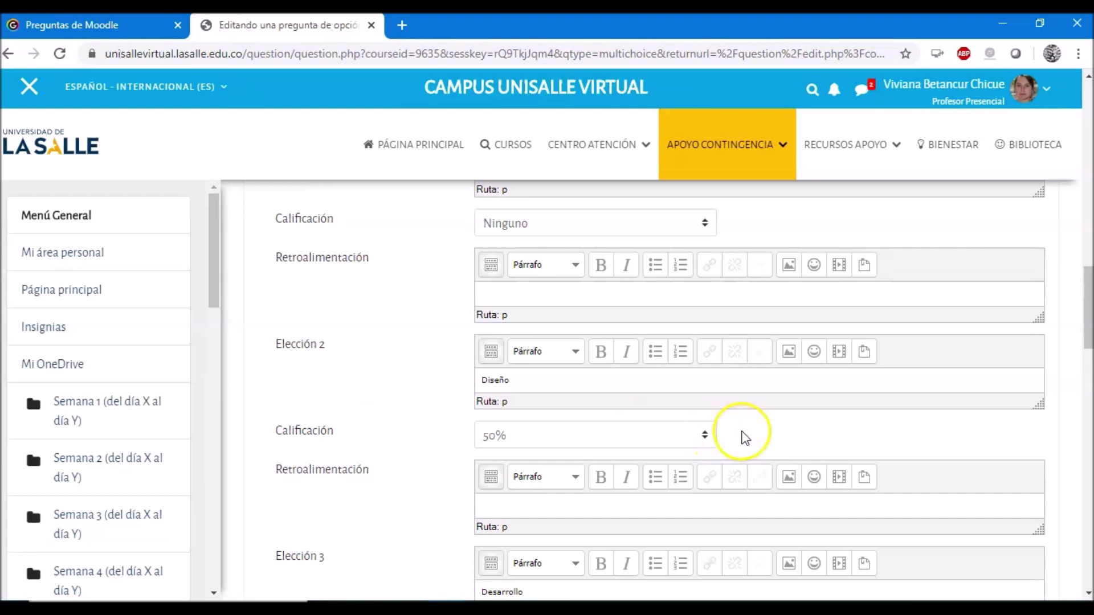
Save the multiple-choice question "Ejemplo selección" to the question bank
left_click_drag(1089, 319, 1088, 461)
left_click(516, 570)
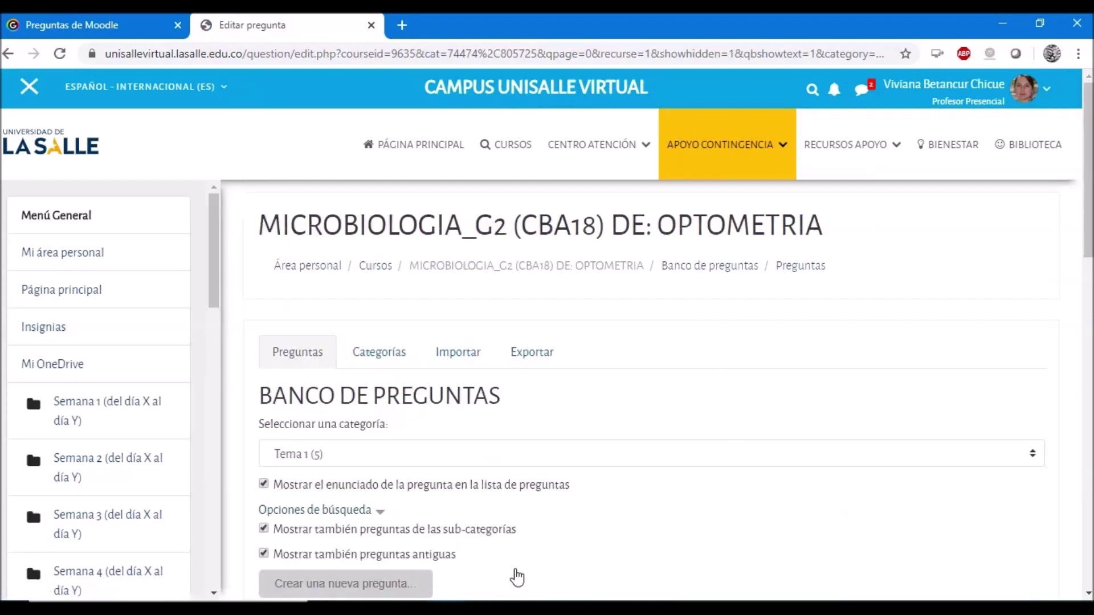
Open a preview of the multiple-choice question "Ejemplo selección" and examine its instruction for choosing one or more answers
scroll(746, 469, "down", 5)
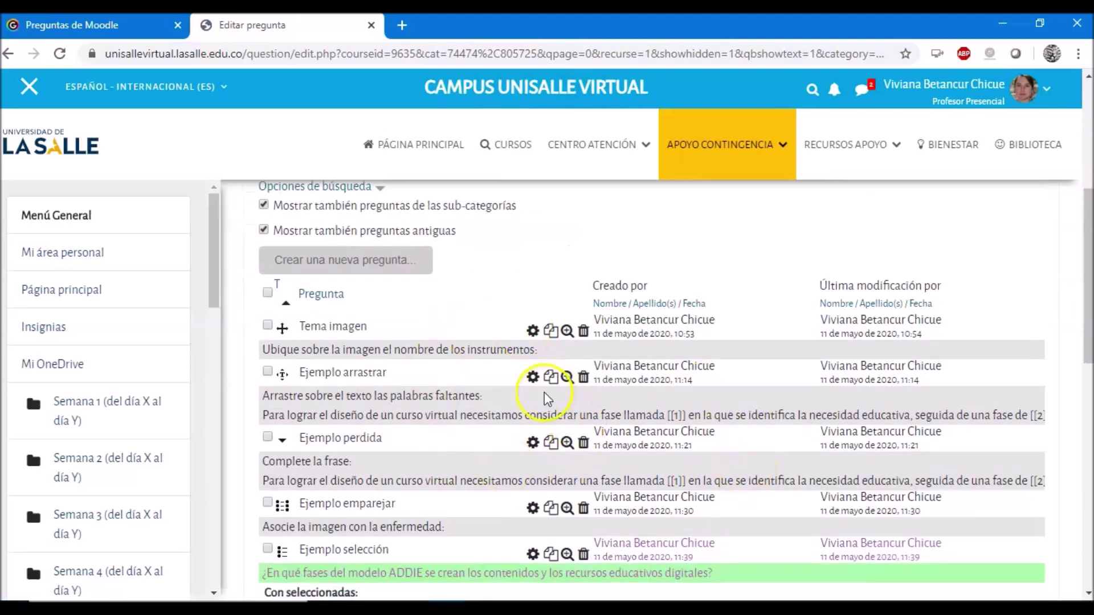
scroll(552, 379, "down", 2)
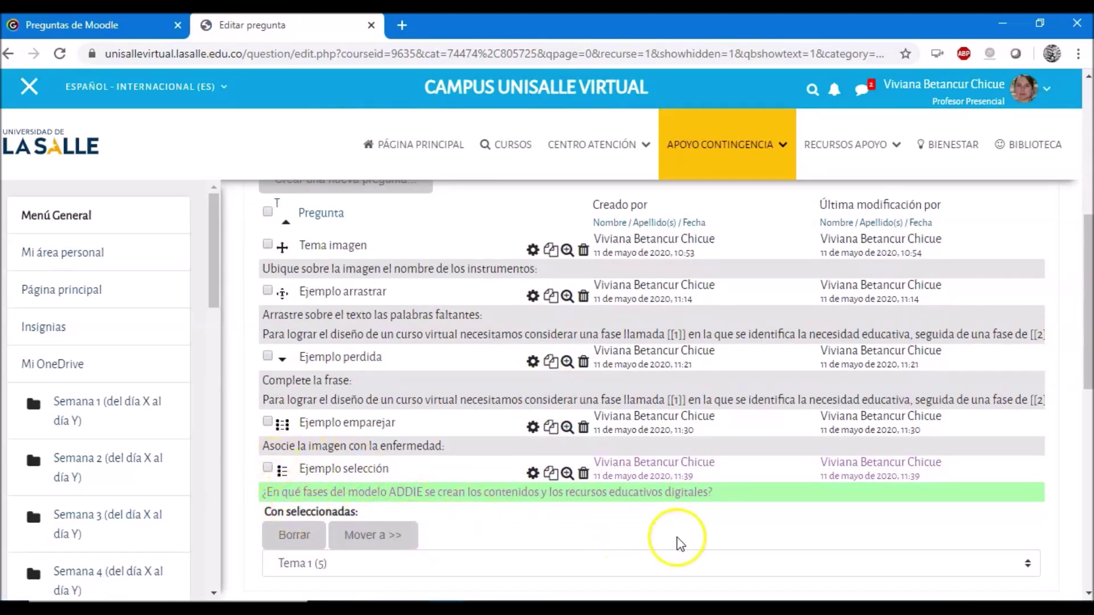
left_click(567, 473)
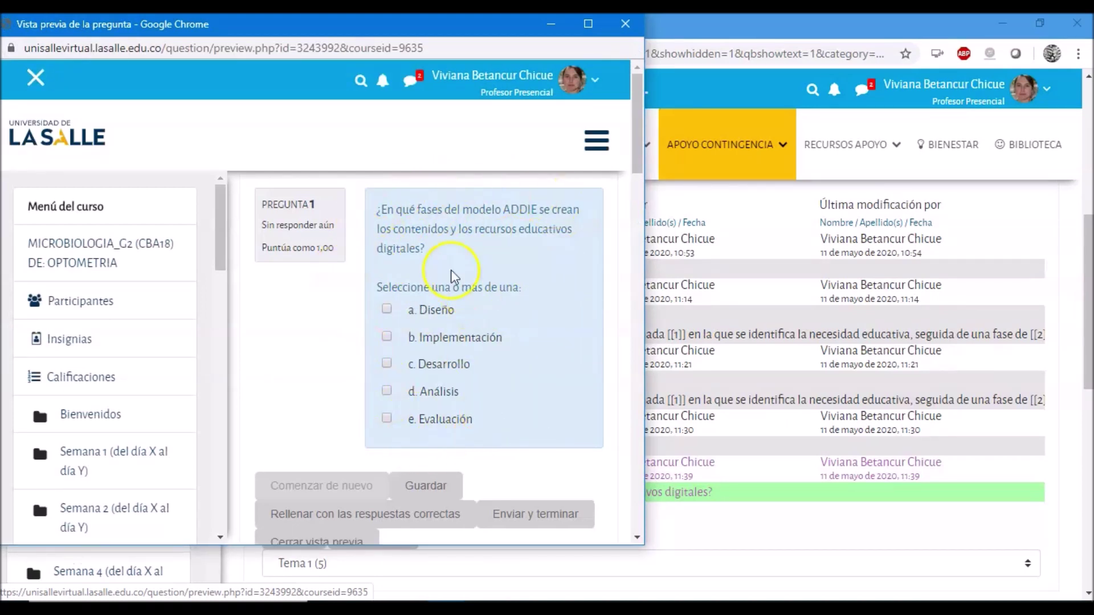
left_click_drag(370, 295, 527, 299)
left_click(527, 305)
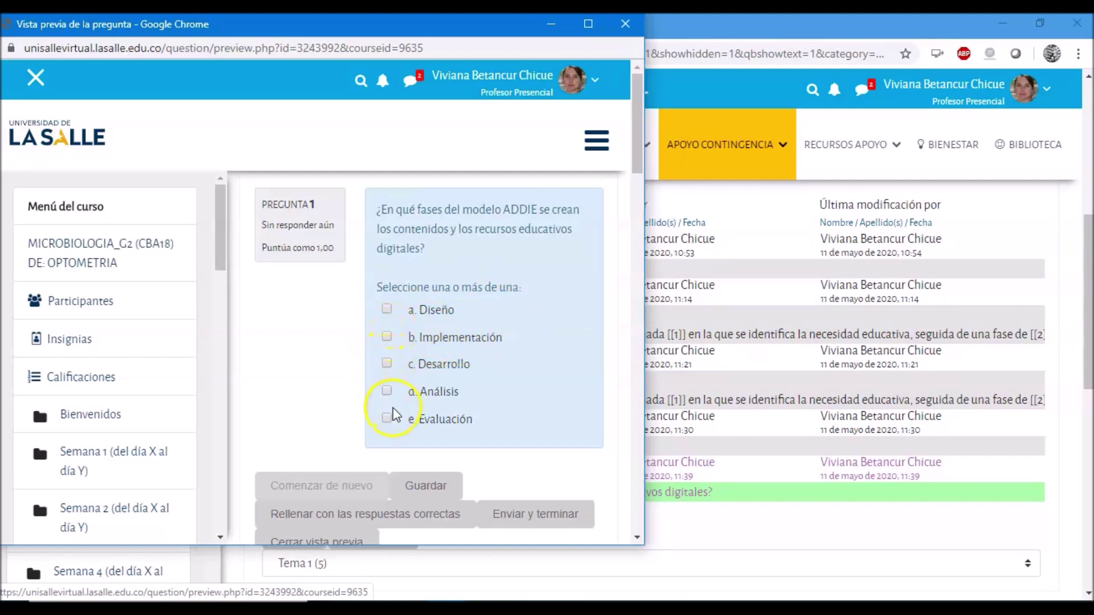
Answer the previewed question with "Diseño" and "Desarrollo", submit and finish the attempt, and close the preview
left_click(387, 309)
left_click(388, 365)
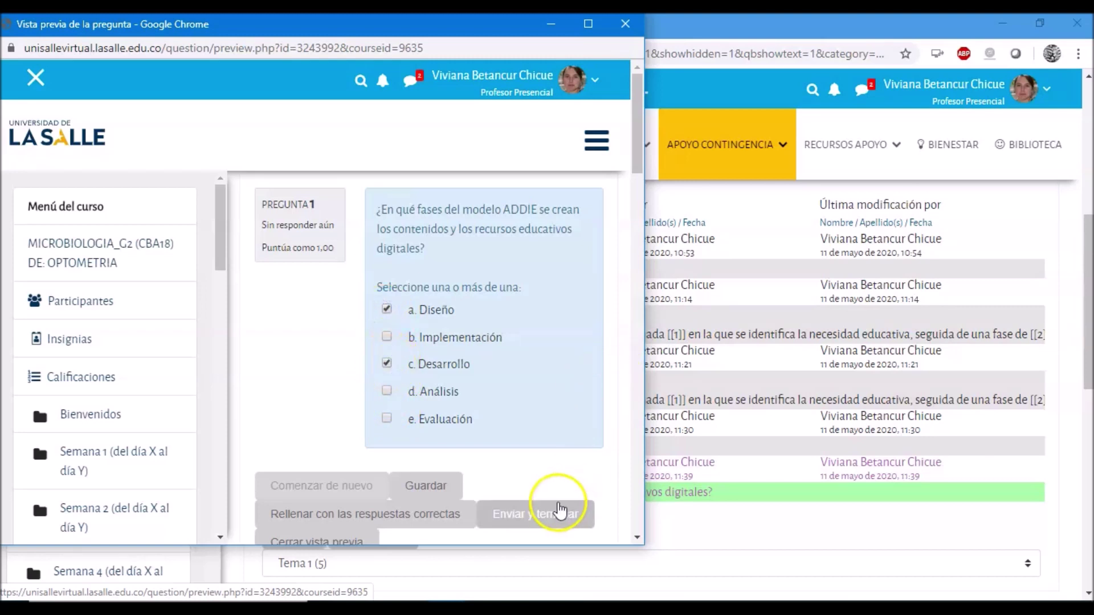
left_click(538, 518)
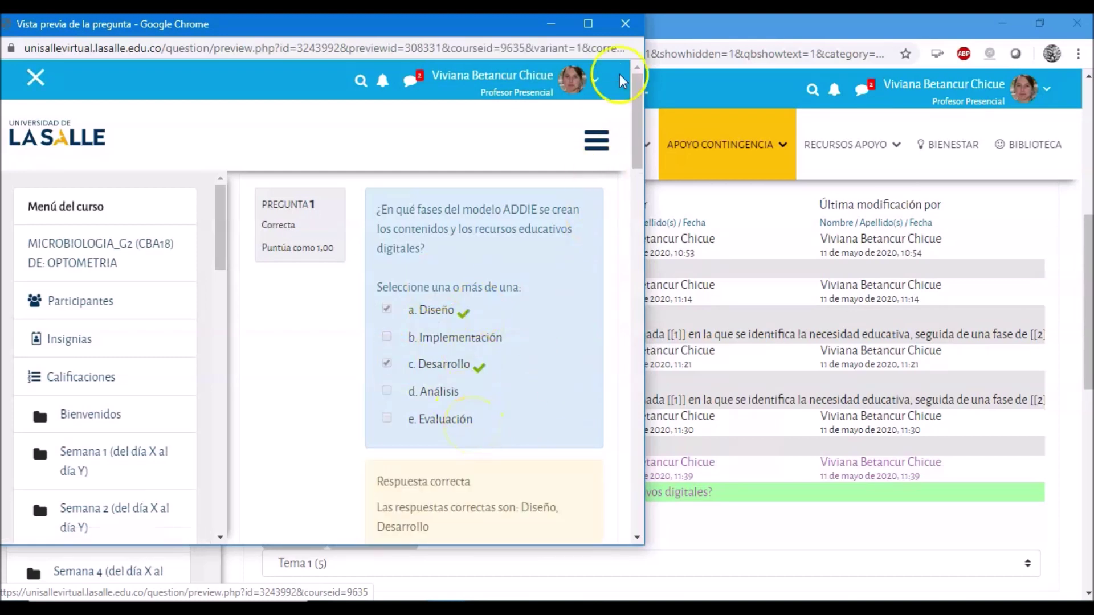
left_click(626, 24)
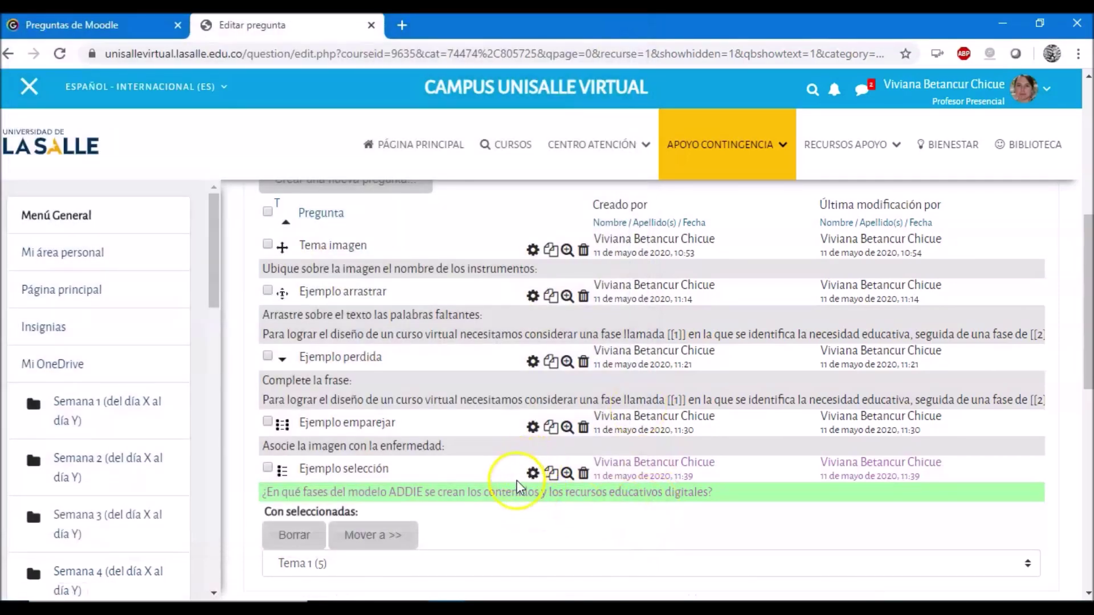